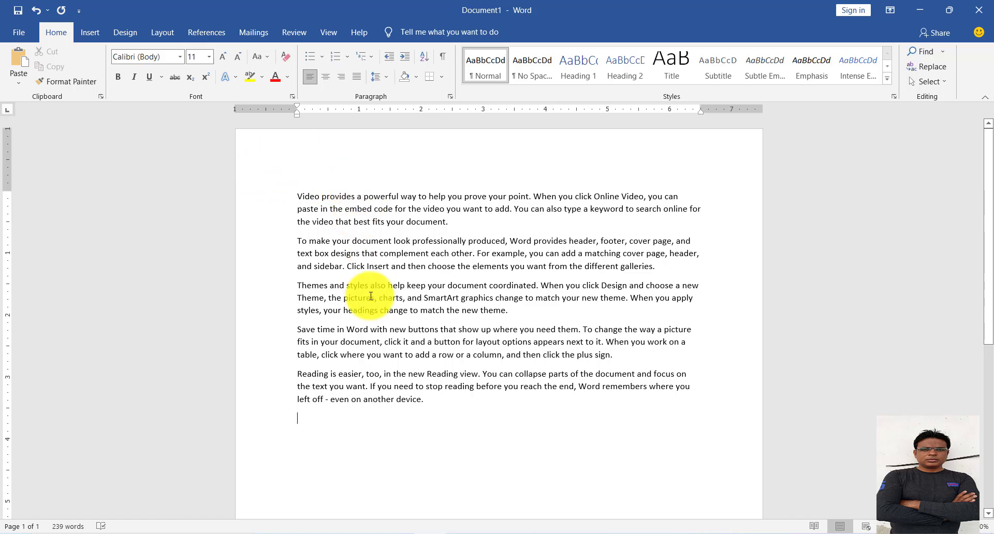
# Change the font color of the first paragraph, beginning "Video provides", to the standard red.
pyautogui.scroll(-1, 360, 306)
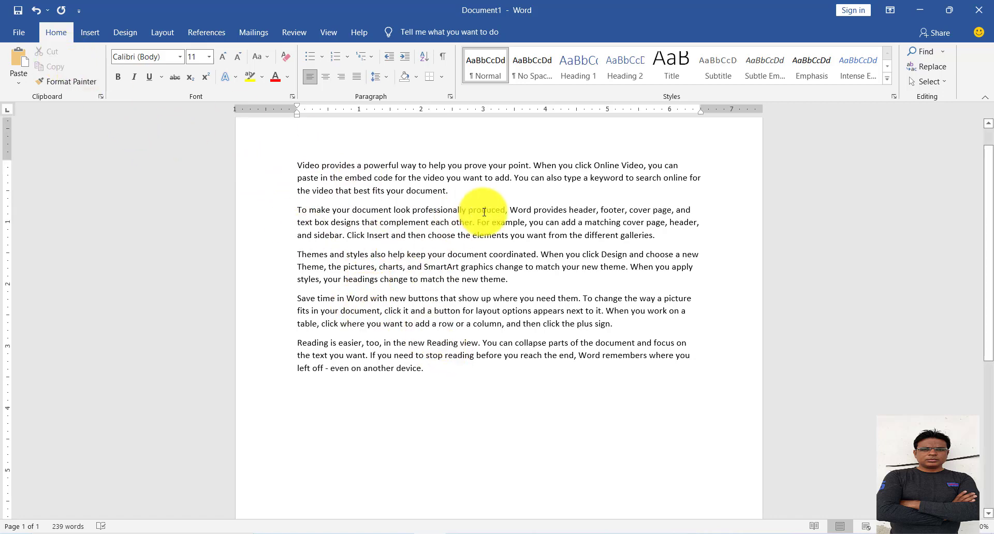
pyautogui.moveTo(457, 193); pyautogui.dragTo(281, 160)
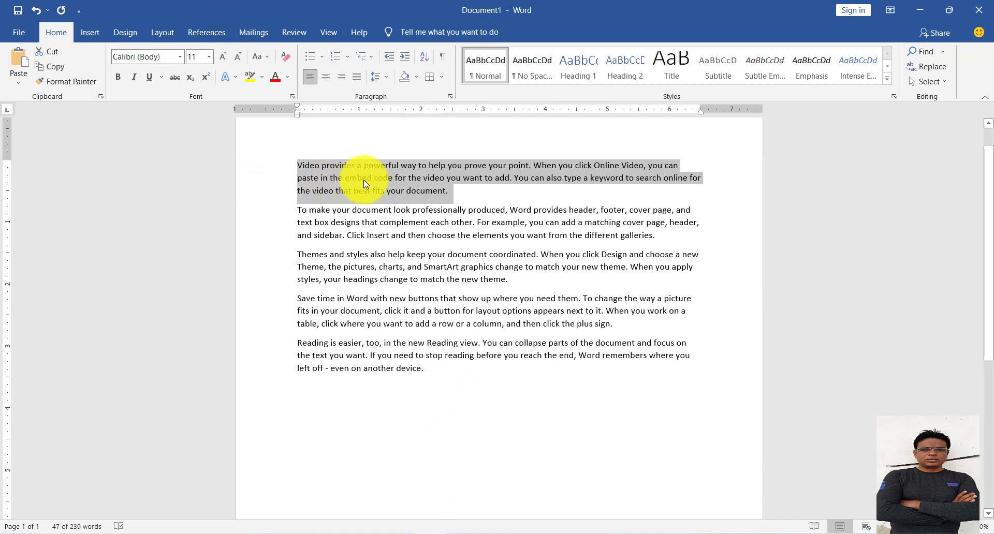
pyautogui.click(288, 78)
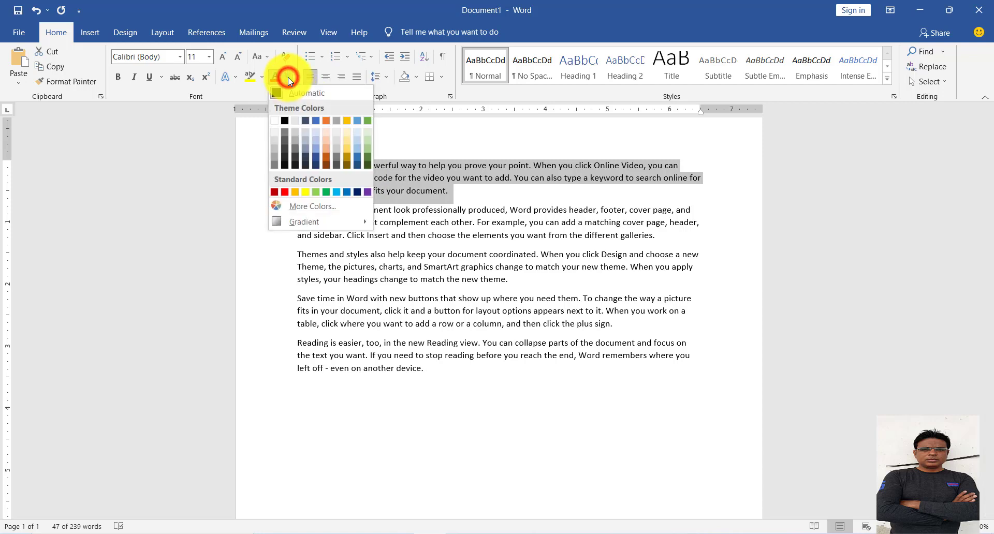
pyautogui.click(284, 192)
pyautogui.click(389, 185)
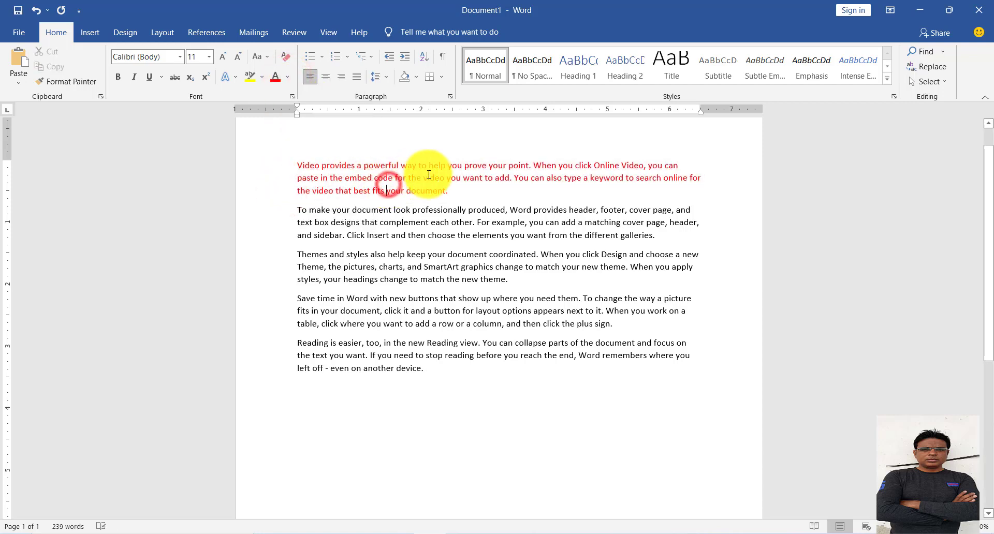
# Cut the red first paragraph and paste it as a new paragraph at the end of the document.
pyautogui.moveTo(455, 193); pyautogui.dragTo(271, 160)
pyautogui.hotkey('ctrl', 'c')
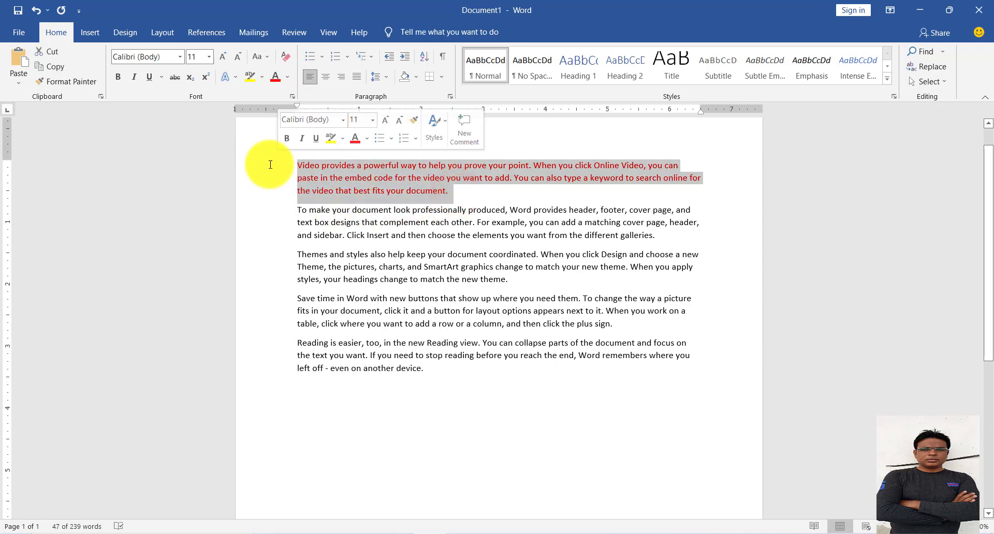
pyautogui.click(53, 56)
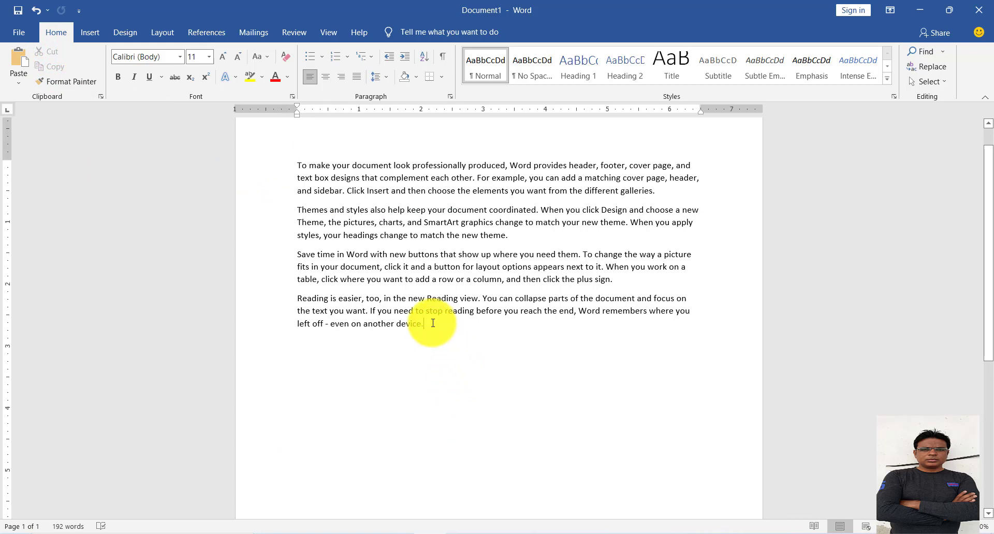
pyautogui.press('Return')
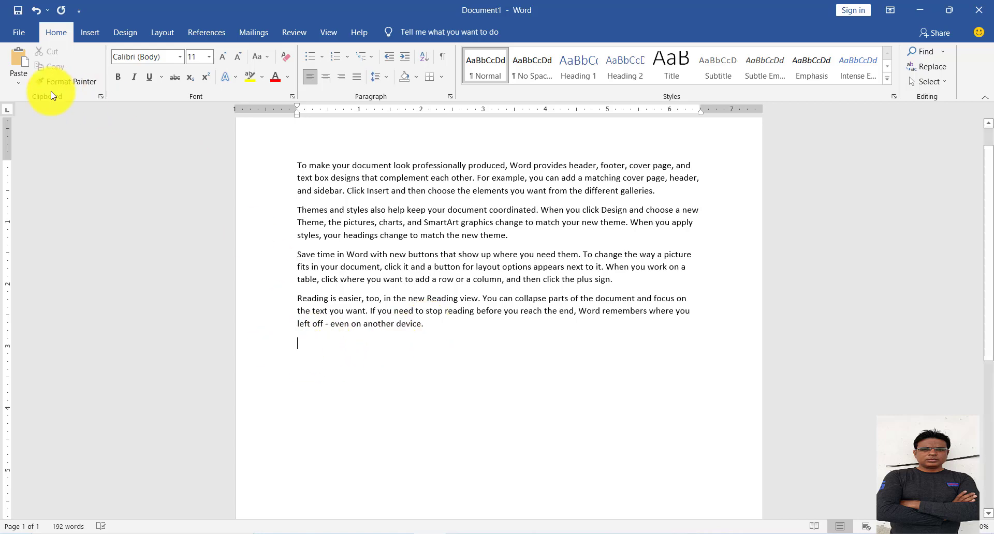
pyautogui.click(22, 64)
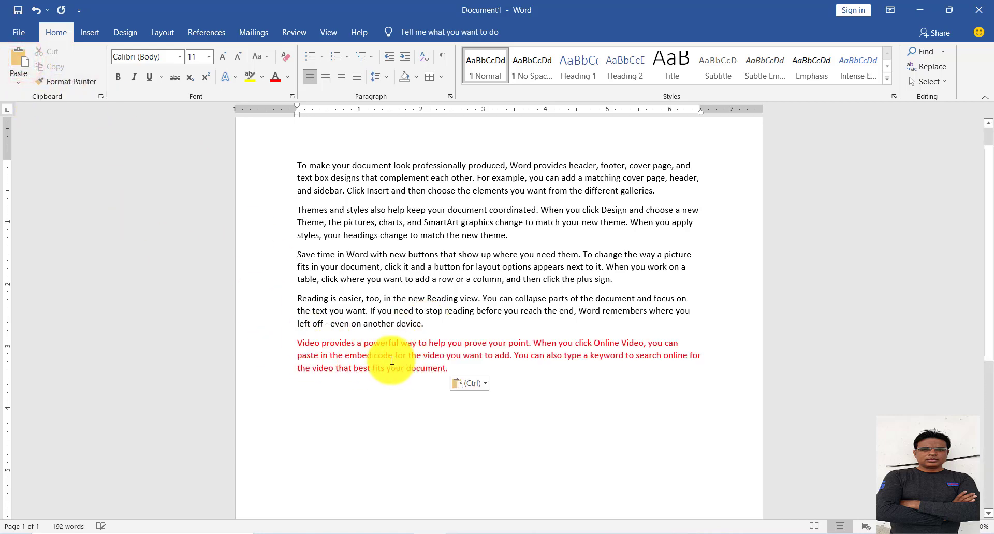
# Undo moving the "Video provides" paragraph to the document's end, as well as its red font color.
pyautogui.scroll(1, 382, 323)
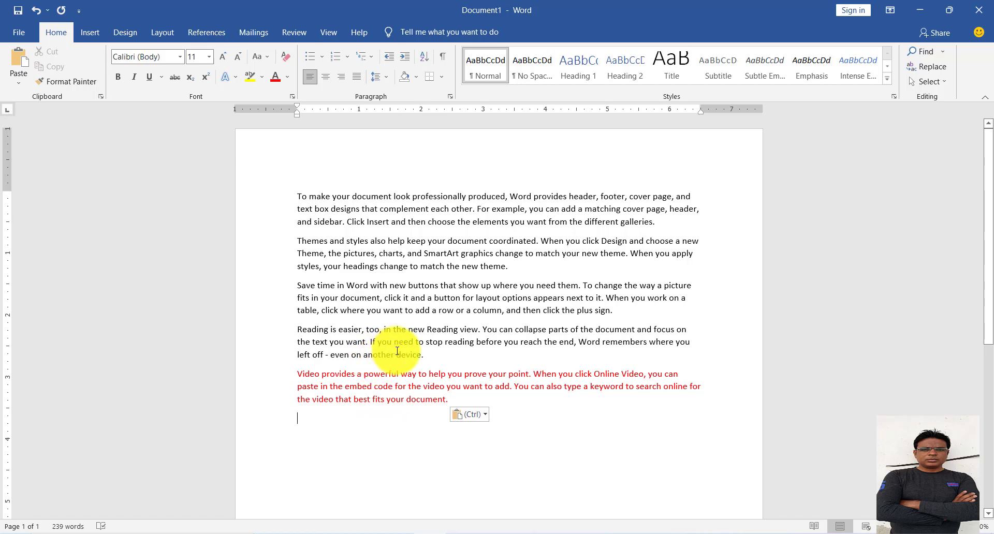
pyautogui.hotkey('ctrl', 'z')
pyautogui.hotkey('ctrl', 'z')
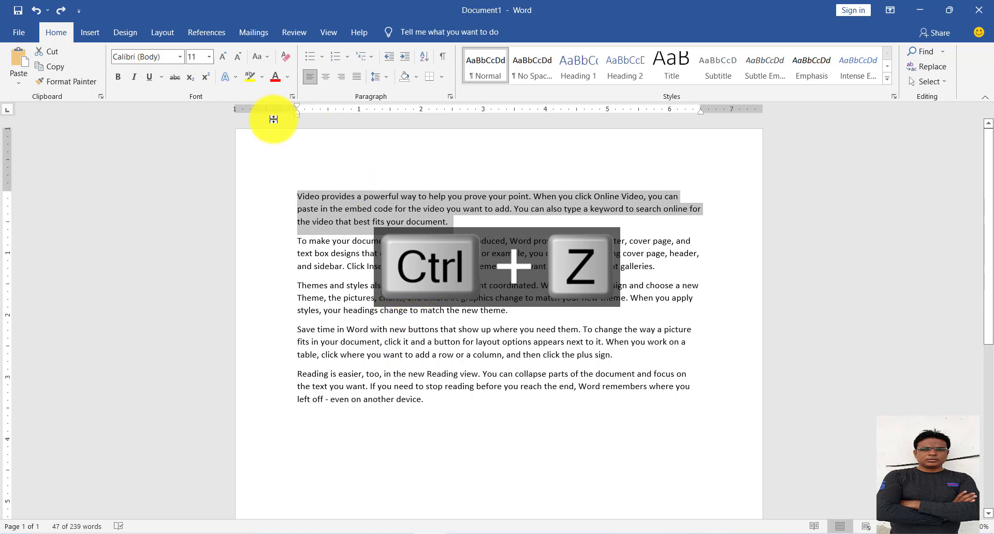
# Color the first paragraph red and paste a copy of it below the last paragraph.
pyautogui.click(275, 75)
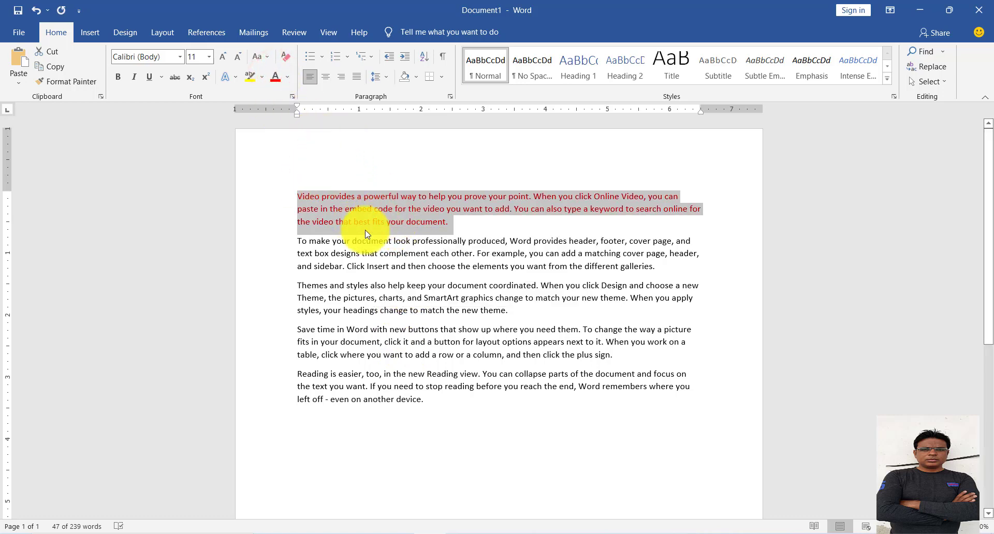
pyautogui.click(66, 65)
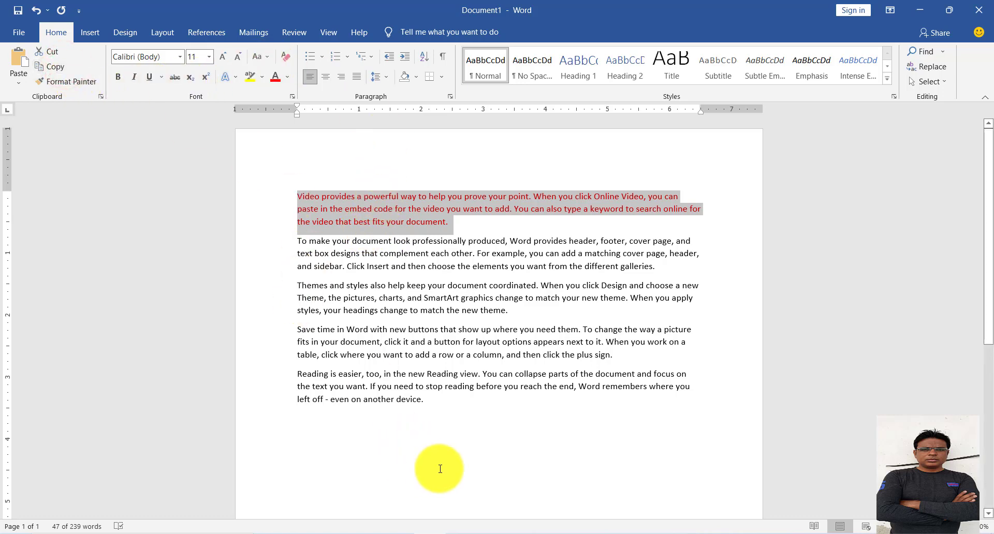
pyautogui.click(305, 416)
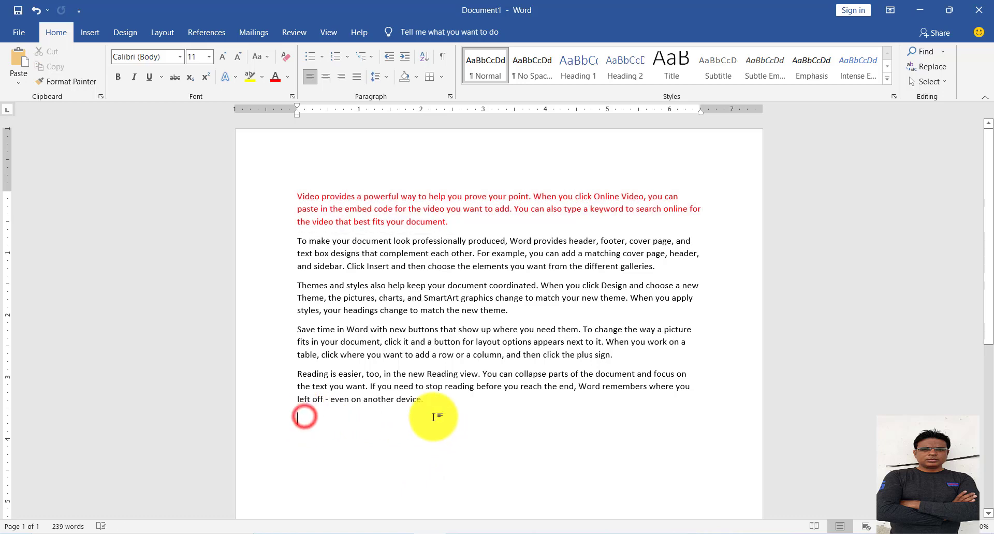
pyautogui.click(23, 61)
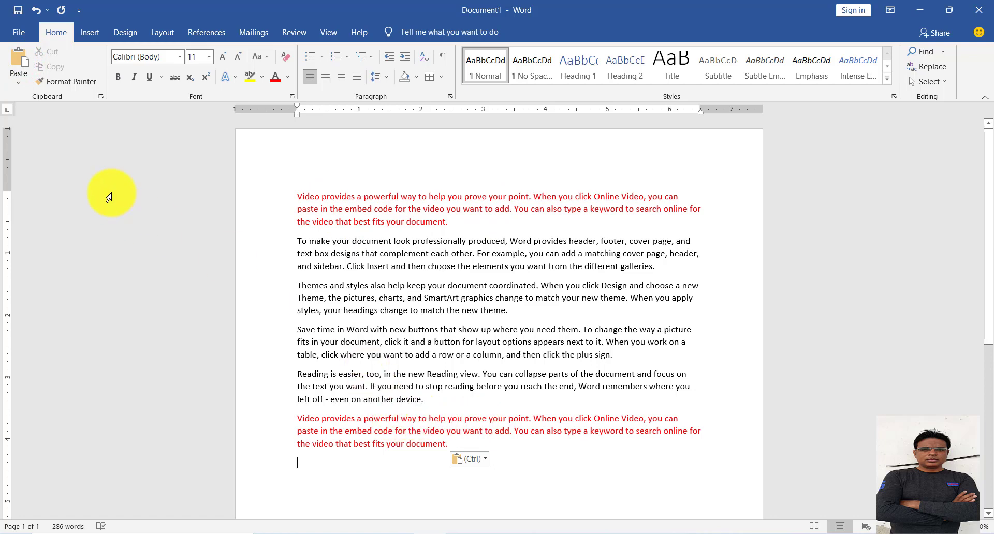
# Undo the pasted copy and the first paragraph's red color, and deselect the text.
pyautogui.hotkey('ctrl', 'z')
pyautogui.hotkey('ctrl', 'z')
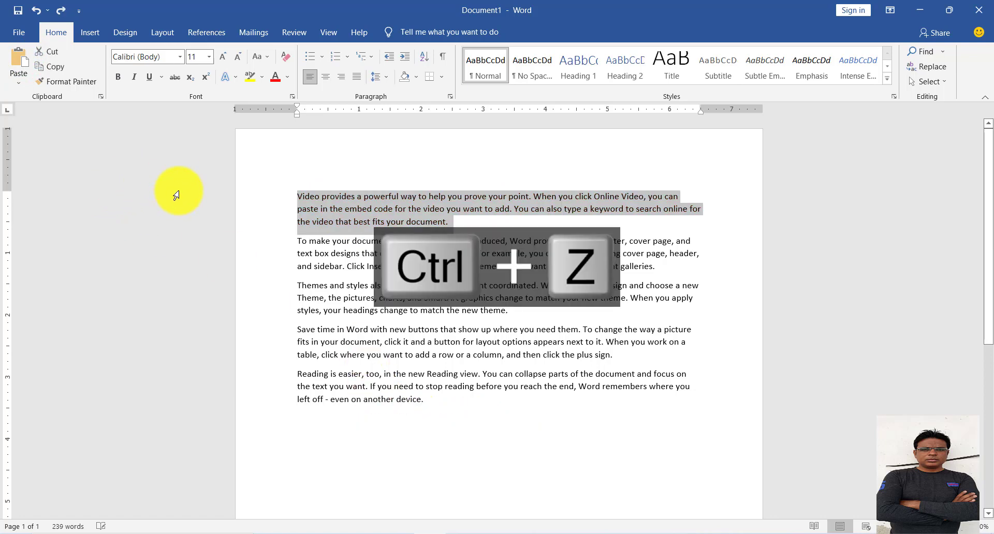
pyautogui.click(323, 244)
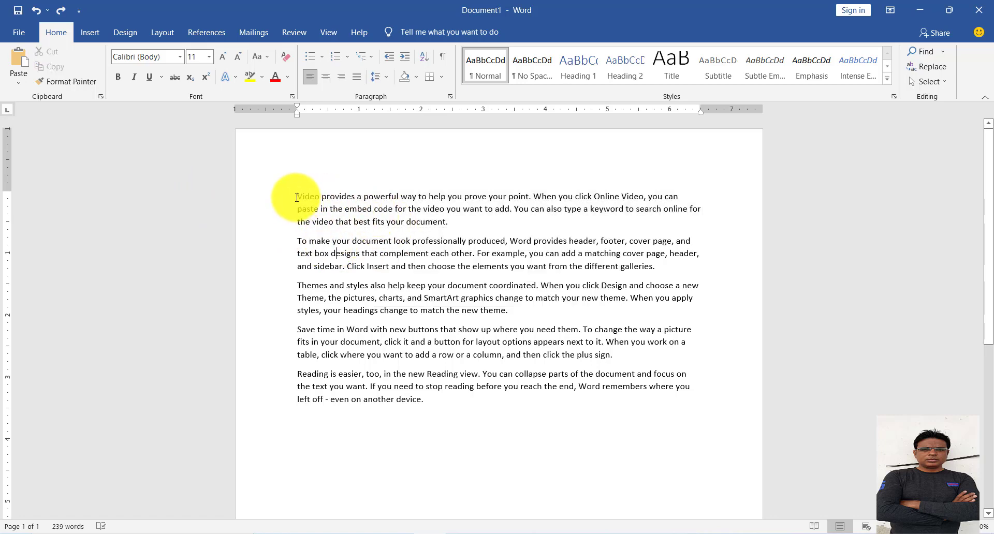
# Format the first line of the first paragraph with red font color and yellow highlighting.
pyautogui.moveTo(302, 197); pyautogui.dragTo(693, 197)
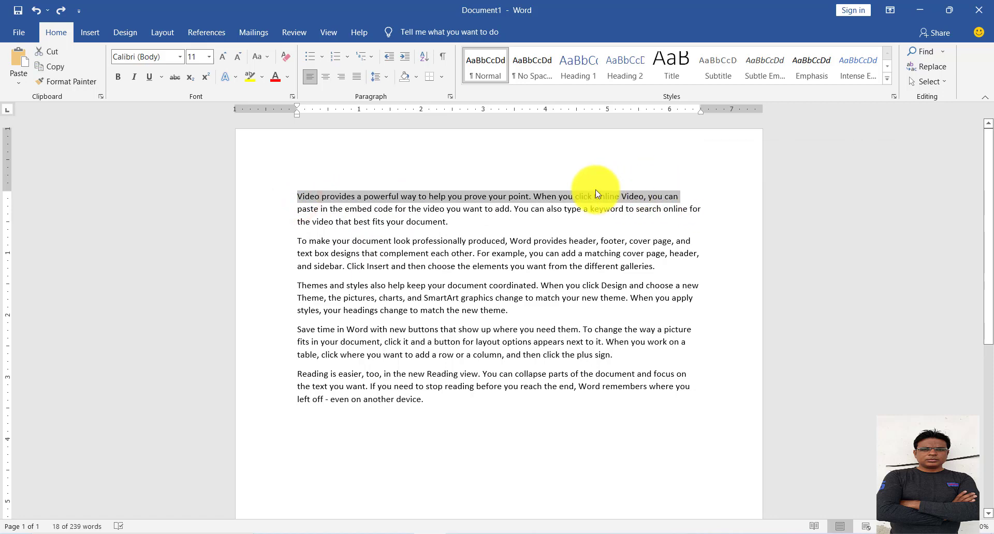
pyautogui.click(289, 78)
pyautogui.click(285, 192)
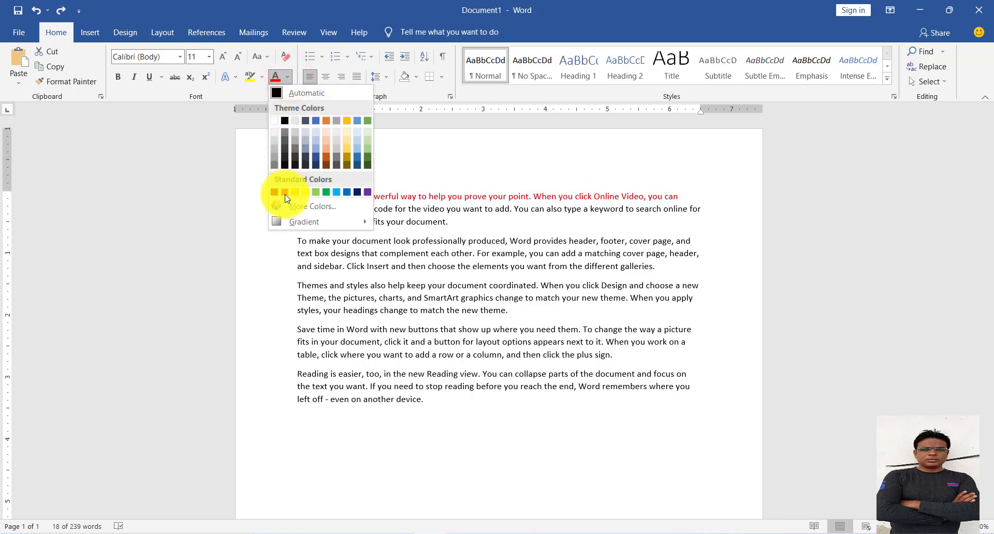
pyautogui.click(264, 79)
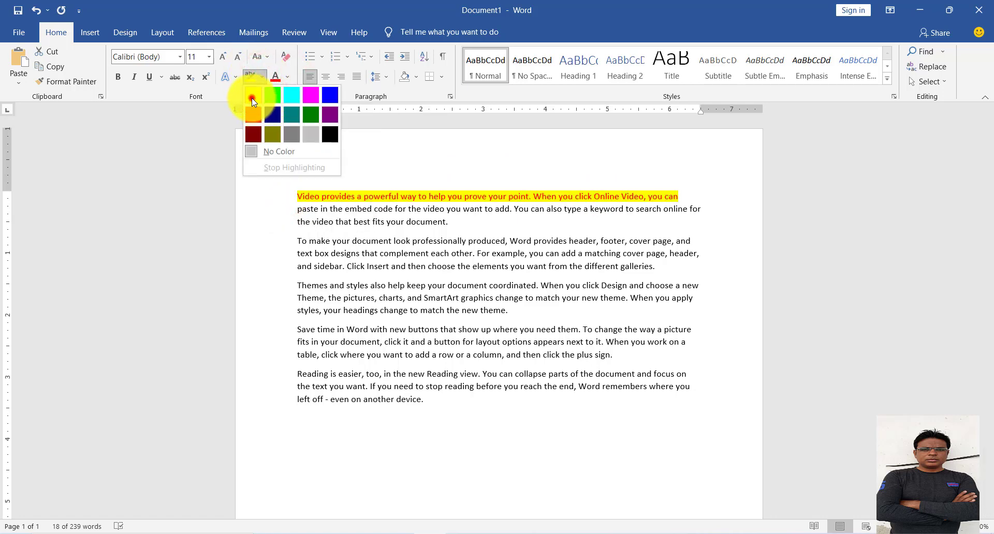
pyautogui.click(251, 98)
pyautogui.click(367, 199)
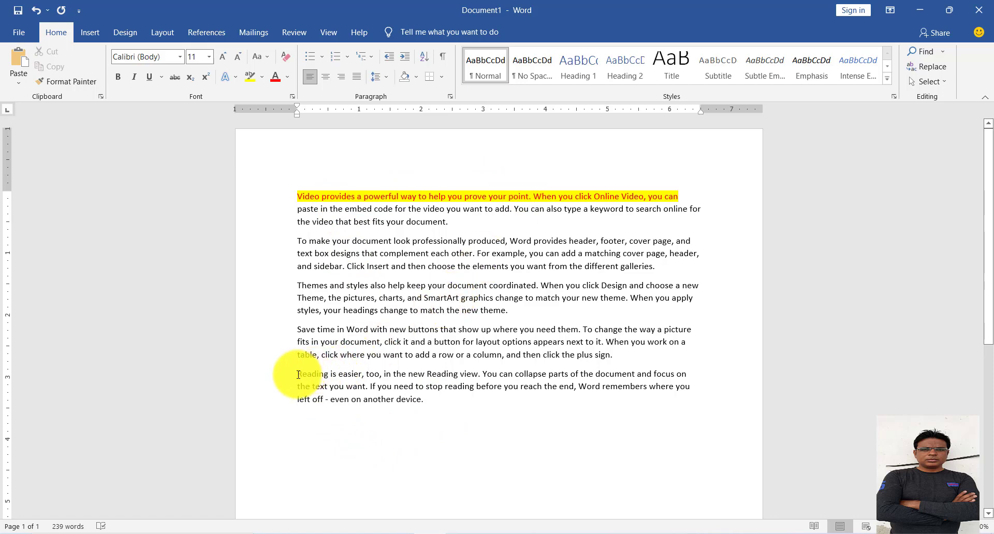
# Apply red font color and yellow highlighting to the last paragraph, beginning "Reading is easier".
pyautogui.moveTo(297, 374); pyautogui.dragTo(455, 409)
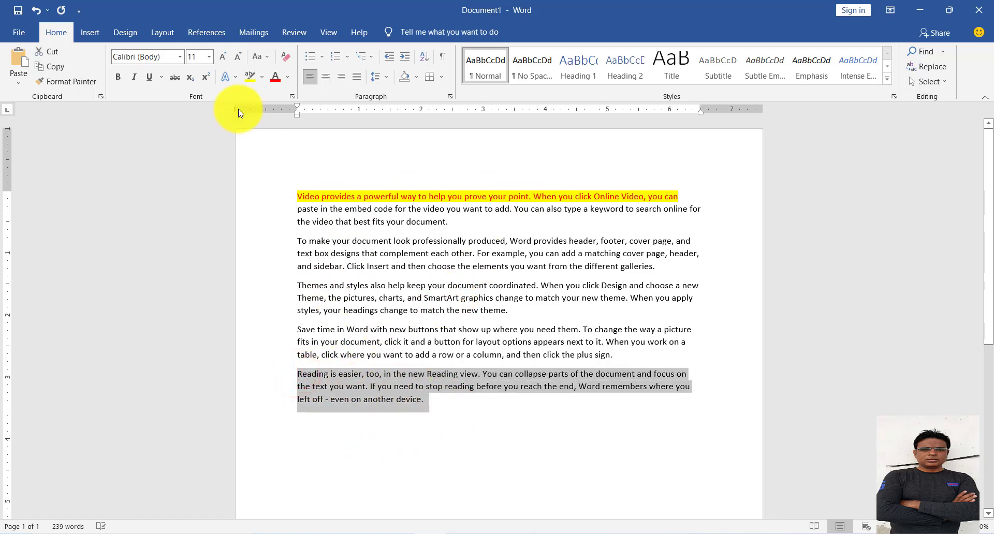
pyautogui.click(277, 79)
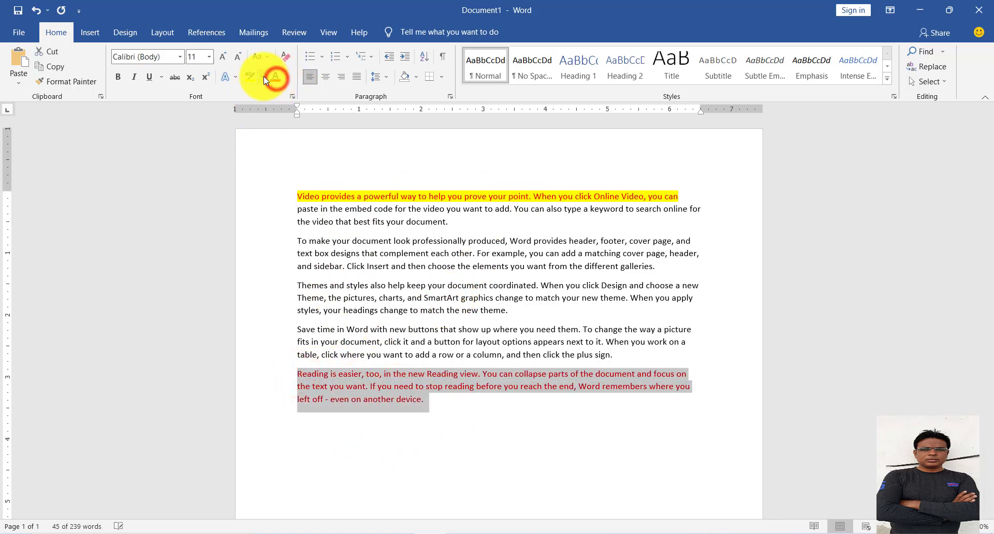
pyautogui.click(250, 78)
pyautogui.press('Right')
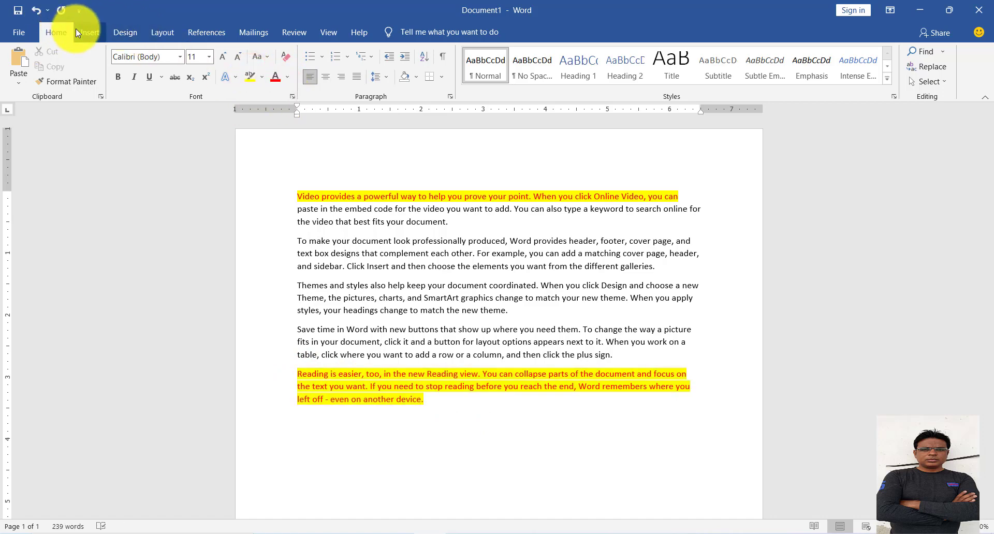
# Undo the last paragraph's highlighting and red font color, and deselect it.
pyautogui.hotkey('ctrl', 'z')
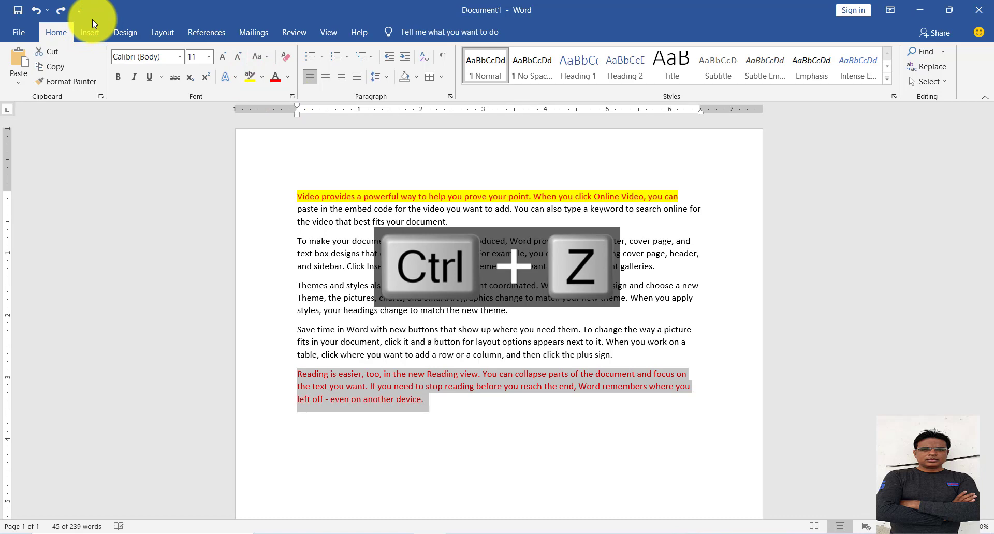
pyautogui.hotkey('ctrl', 'z')
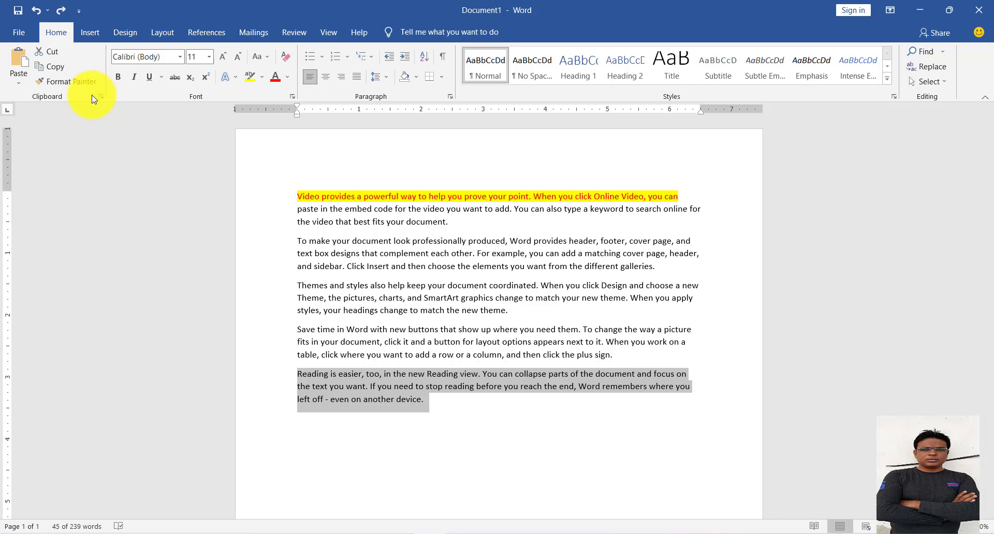
pyautogui.click(413, 342)
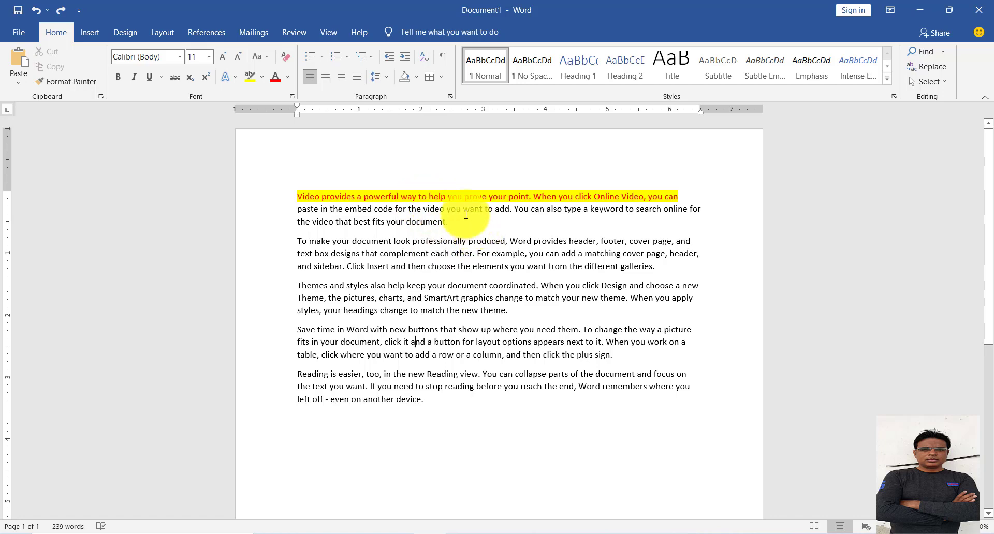
# Copy the first line's formatting with Format Painter onto the last three paragraphs.
pyautogui.click(446, 196)
pyautogui.click(525, 197)
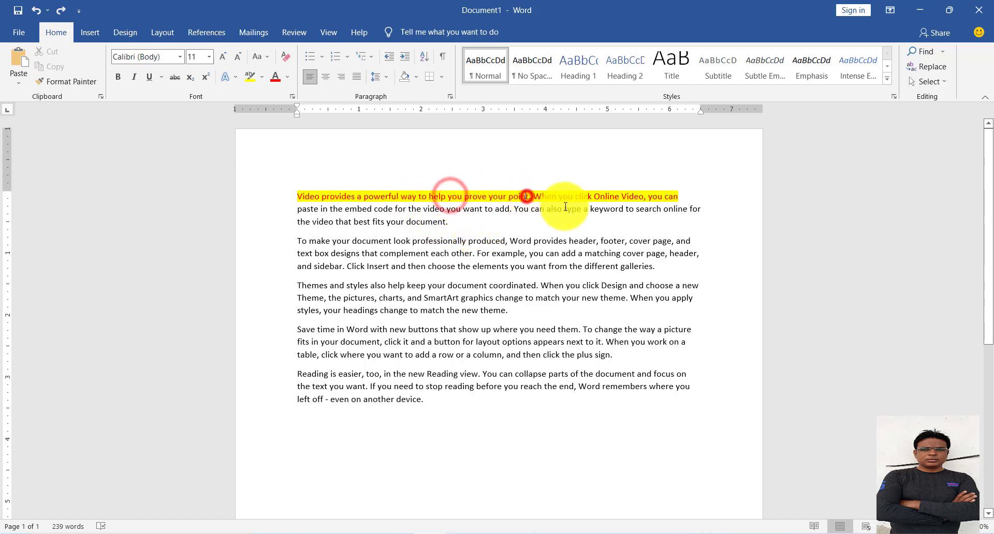
pyautogui.click(573, 196)
pyautogui.click(466, 196)
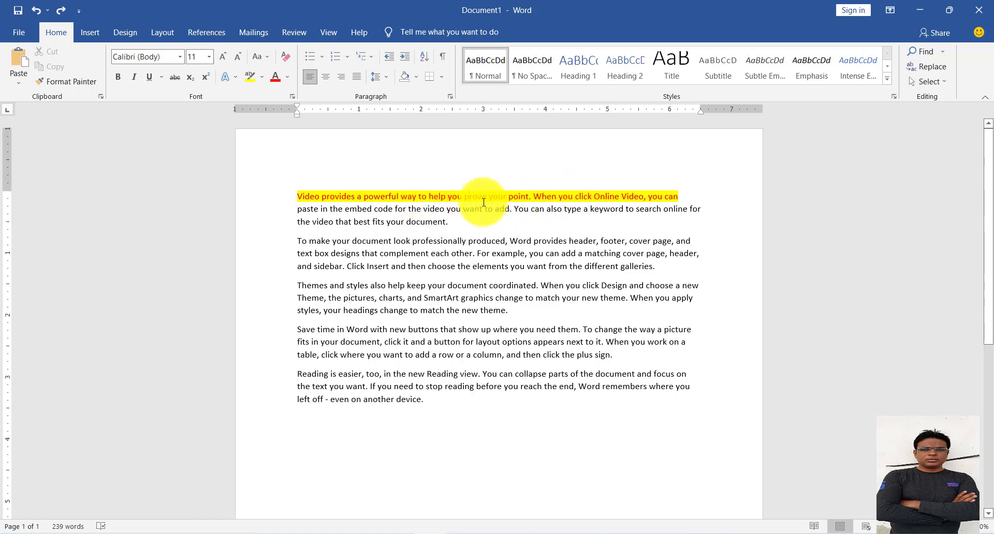
pyautogui.click(70, 83)
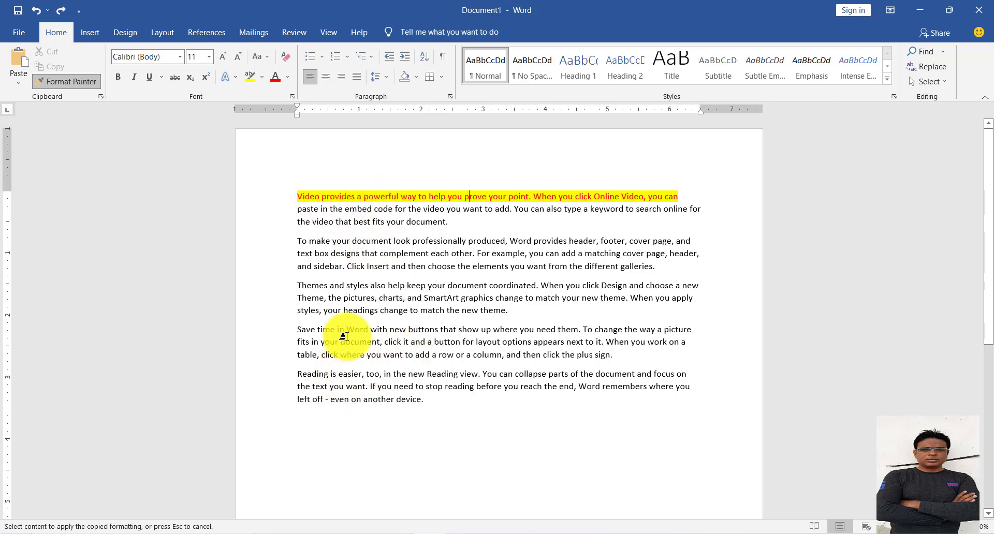
pyautogui.moveTo(304, 280)
pyautogui.mouseDown()
pyautogui.moveTo(399, 332)
pyautogui.moveTo(469, 399)
pyautogui.moveTo(492, 466)
pyautogui.mouseUp()
pyautogui.click(526, 481)
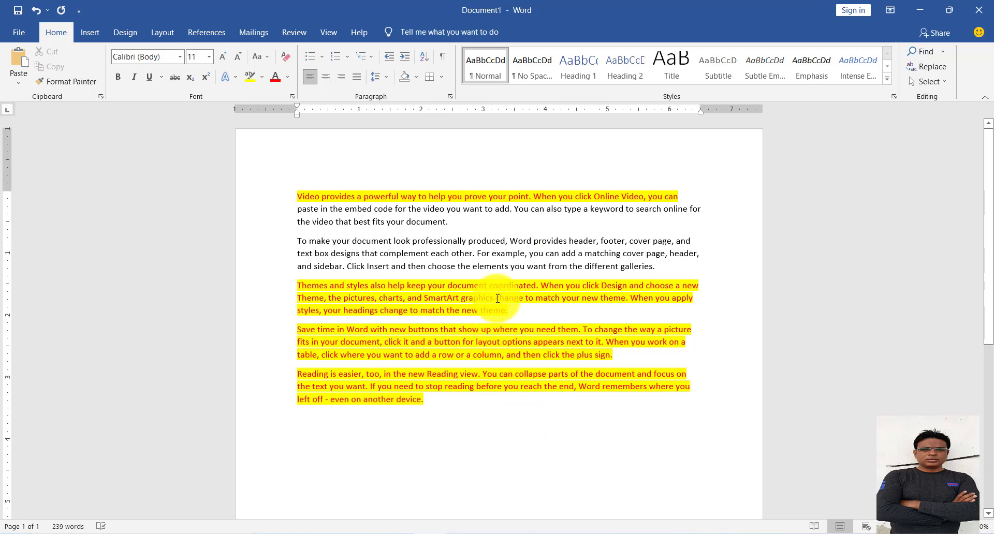
# Undo the painted formatting and the first line's yellow highlighting and red font color, and deselect the text.
pyautogui.hotkey('ctrl', 'z')
pyautogui.hotkey('ctrl', 'z')
pyautogui.hotkey('ctrl', 'z')
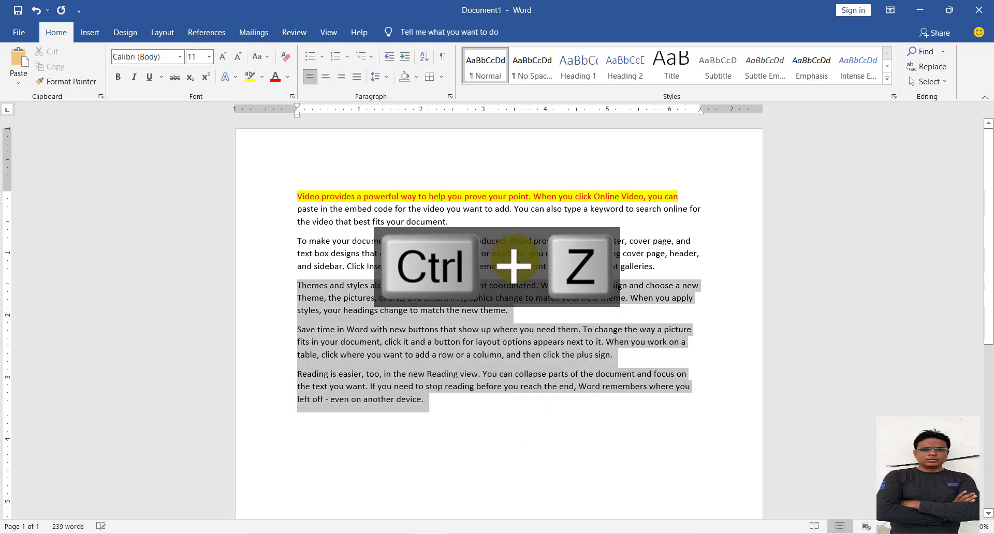
pyautogui.click(513, 288)
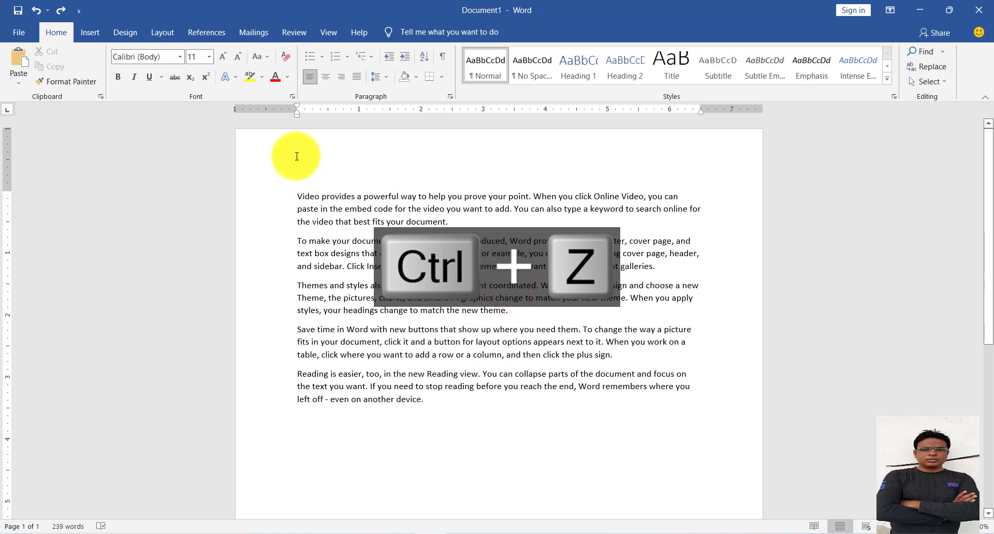
# Select all five paragraphs and change their font to Calibri Light (Headings).
pyautogui.click(179, 56)
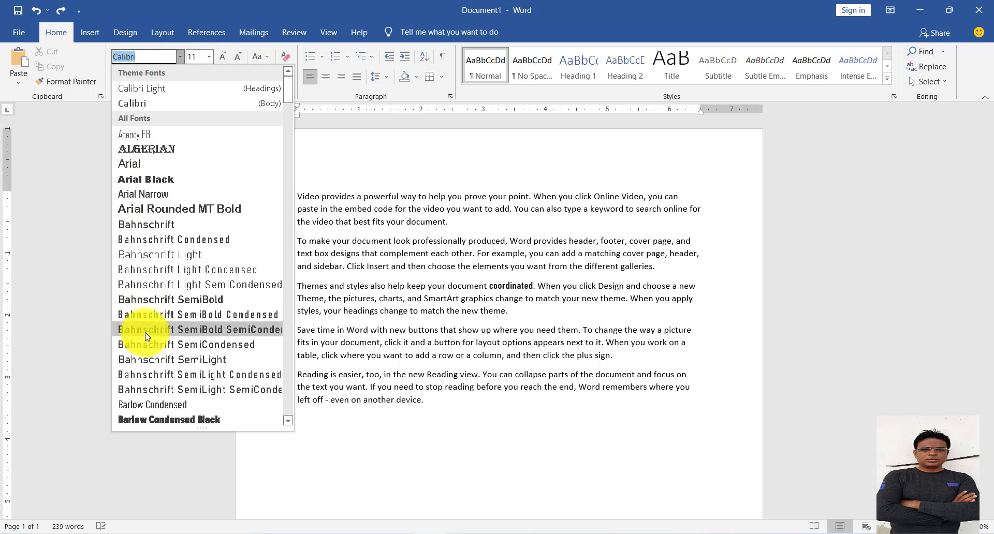
pyautogui.click(282, 16)
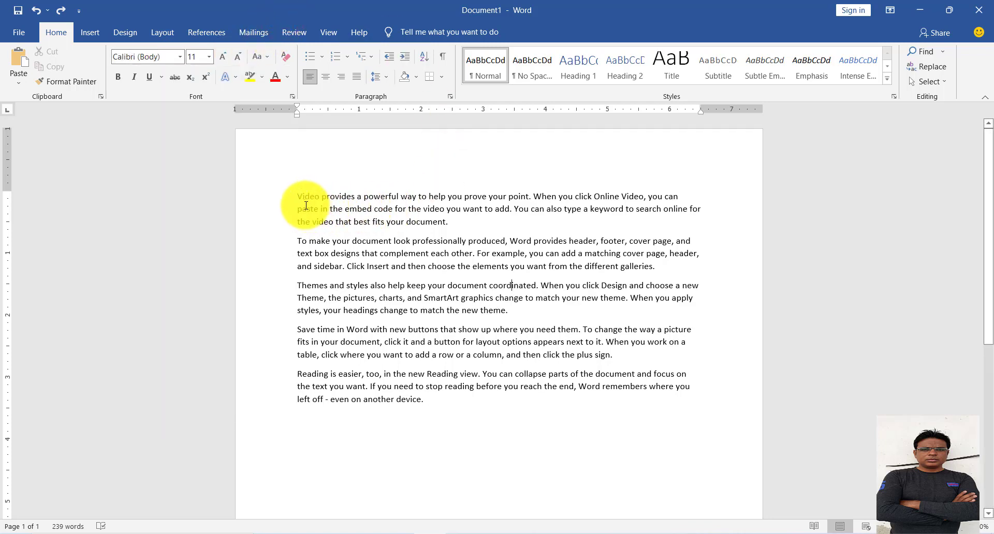
pyautogui.moveTo(298, 196); pyautogui.dragTo(467, 357)
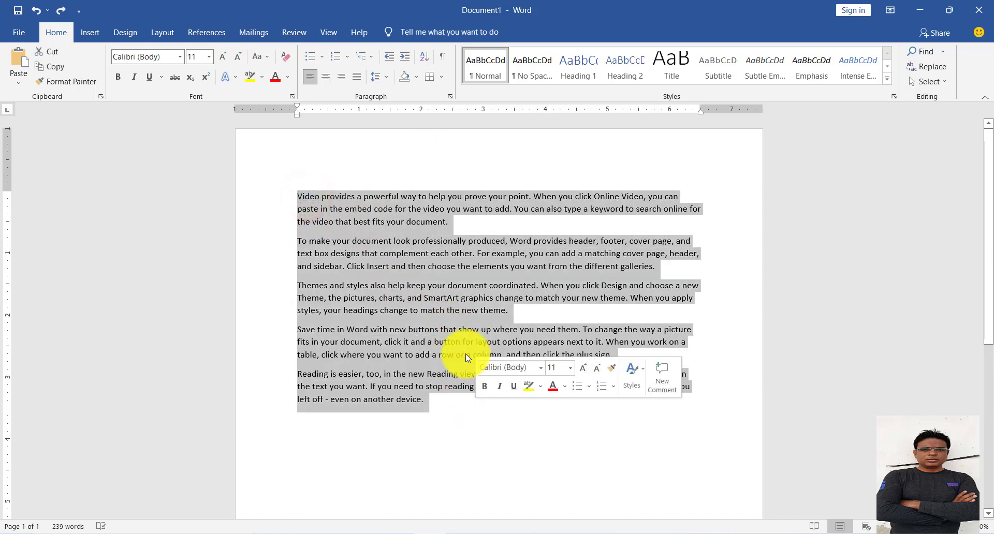
pyautogui.click(180, 55)
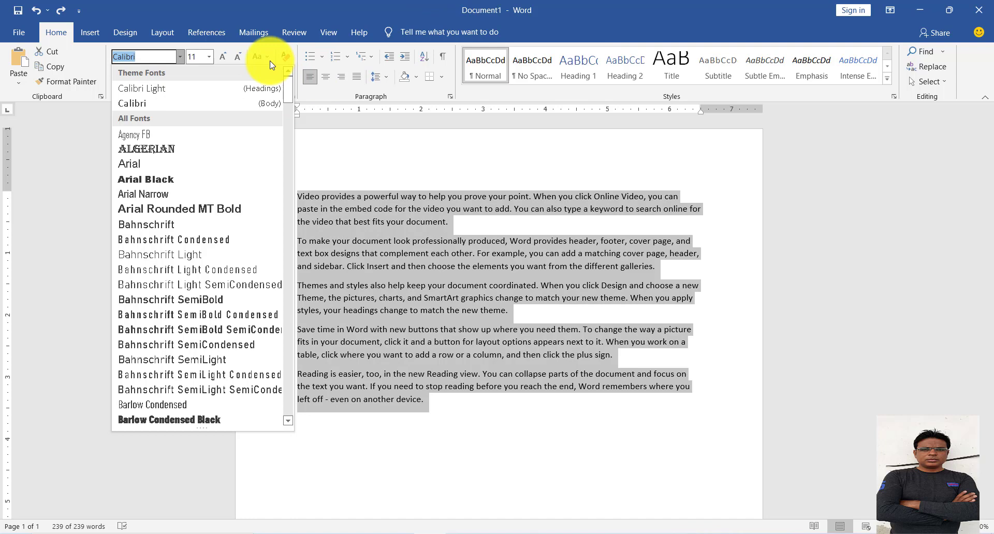
pyautogui.rightClick(235, 122)
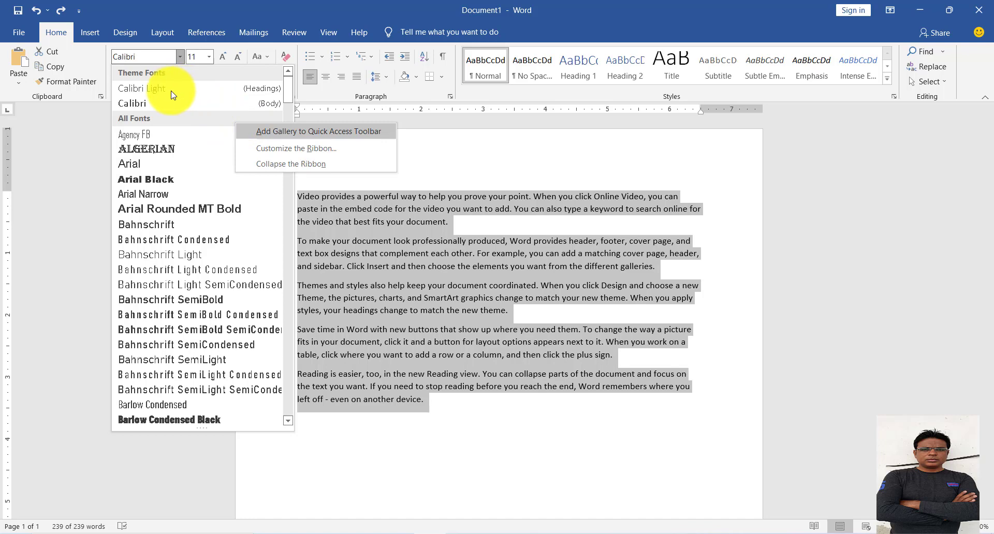
pyautogui.click(172, 90)
# Preview the listed fonts one by one on the selected paragraphs, as far as Berlin Sans FB, and close the list without applying one.
pyautogui.click(174, 60)
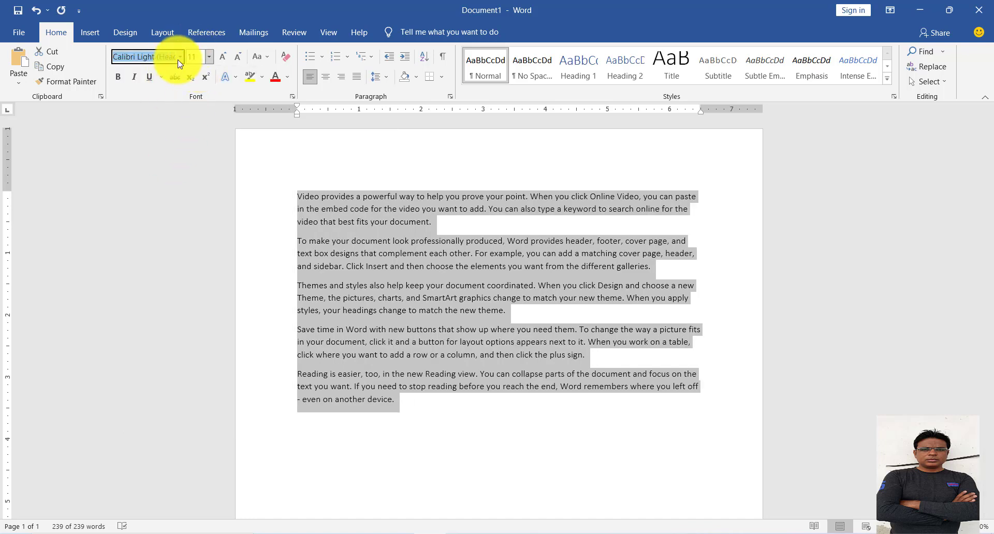
pyautogui.click(184, 56)
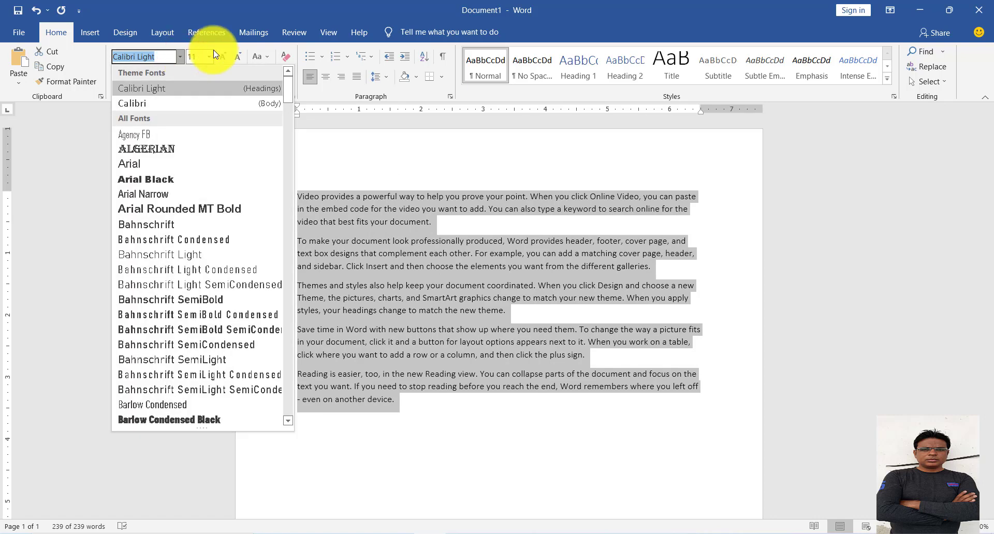
pyautogui.press('Down')
pyautogui.press('Down')
pyautogui.press('Down')
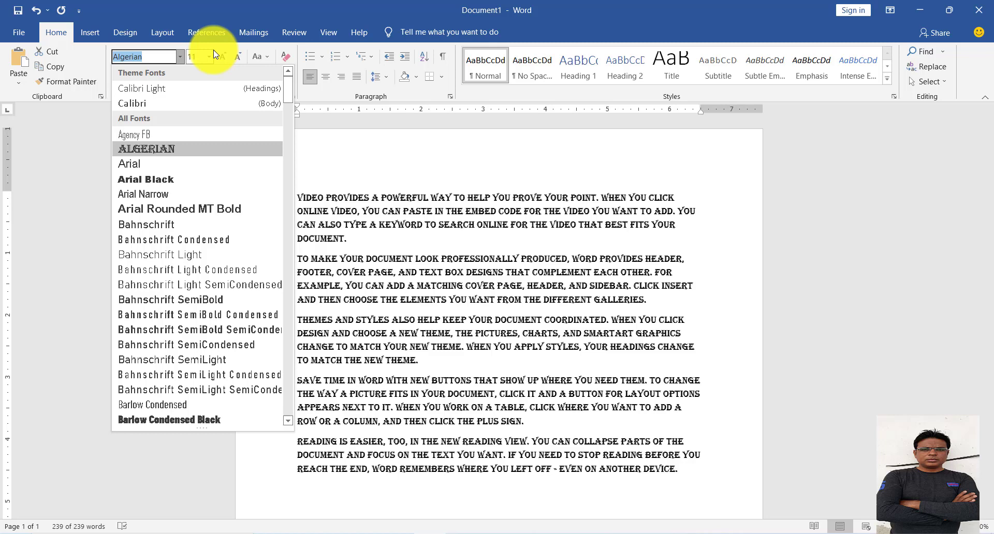
pyautogui.press('Down')
pyautogui.press('Down')
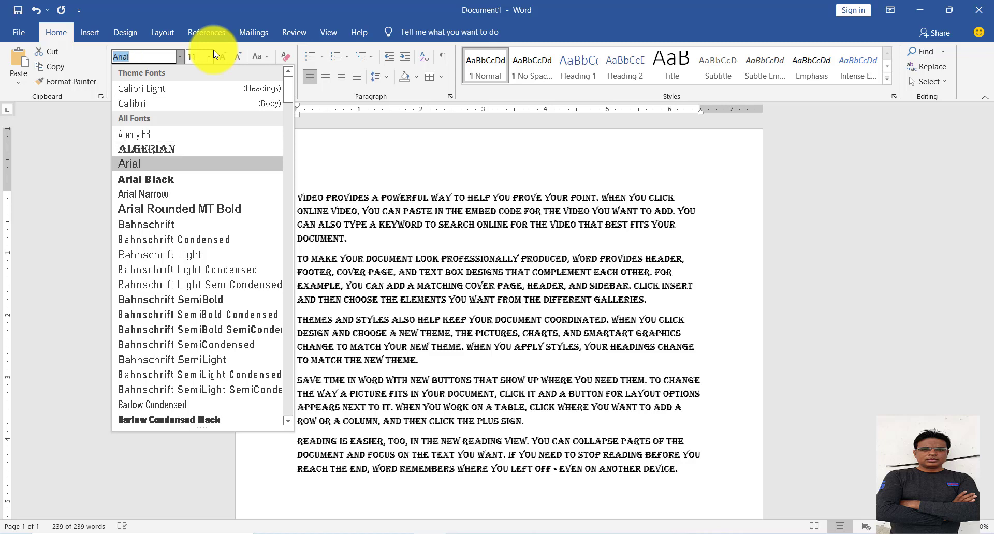
pyautogui.press('Down')
pyautogui.press('Down')
pyautogui.press('Down')
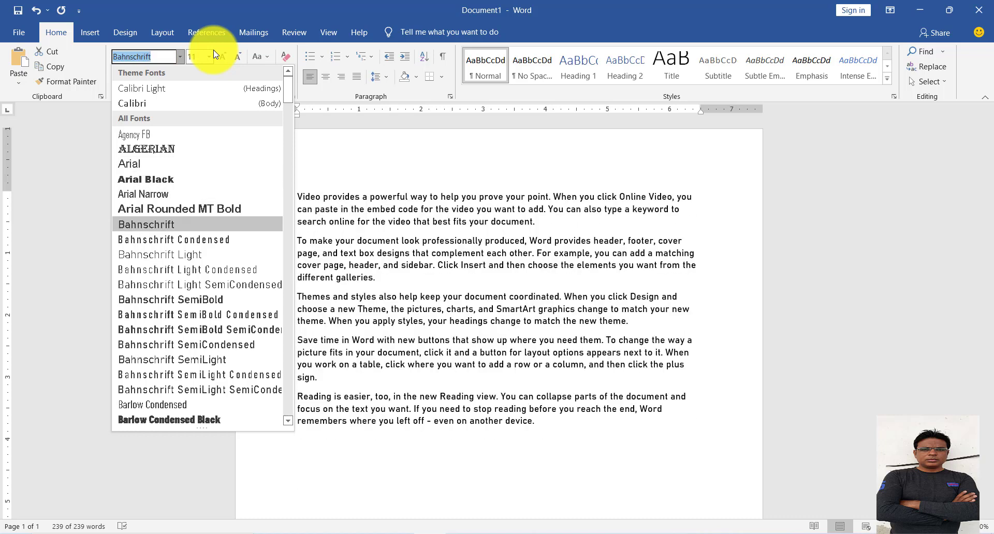
pyautogui.press('Down')
pyautogui.press('Down')
pyautogui.press('Down')
pyautogui.press('Down')
pyautogui.press('Down')
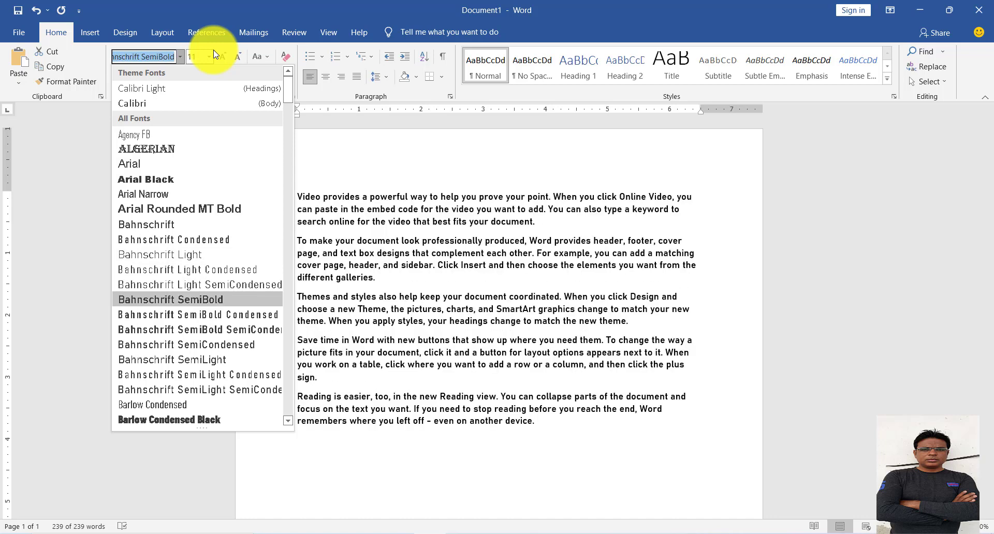
pyautogui.press('Down')
pyautogui.press('Down')
pyautogui.press('Down')
pyautogui.press('Down')
pyautogui.press('Down')
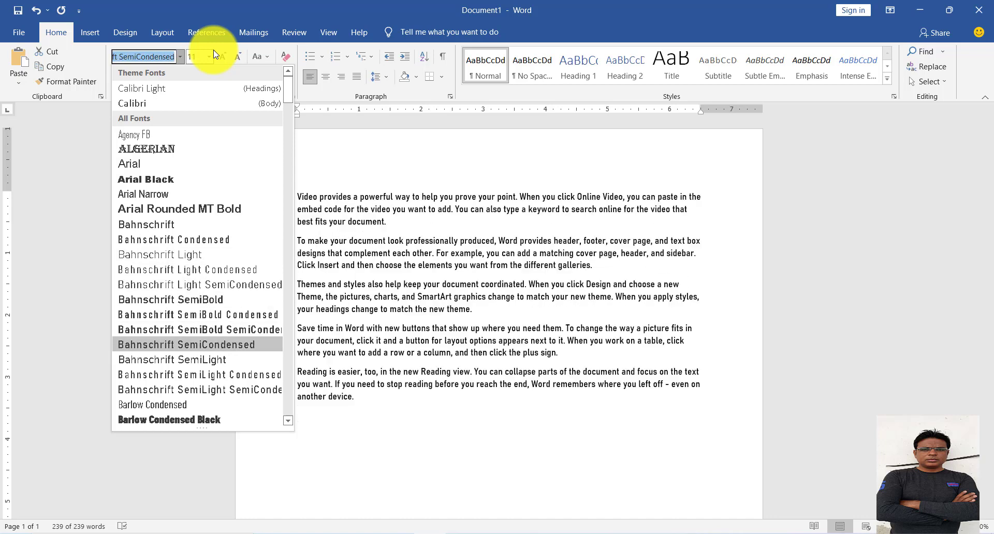
pyautogui.press('Down')
pyautogui.press('Down')
pyautogui.press('Down')
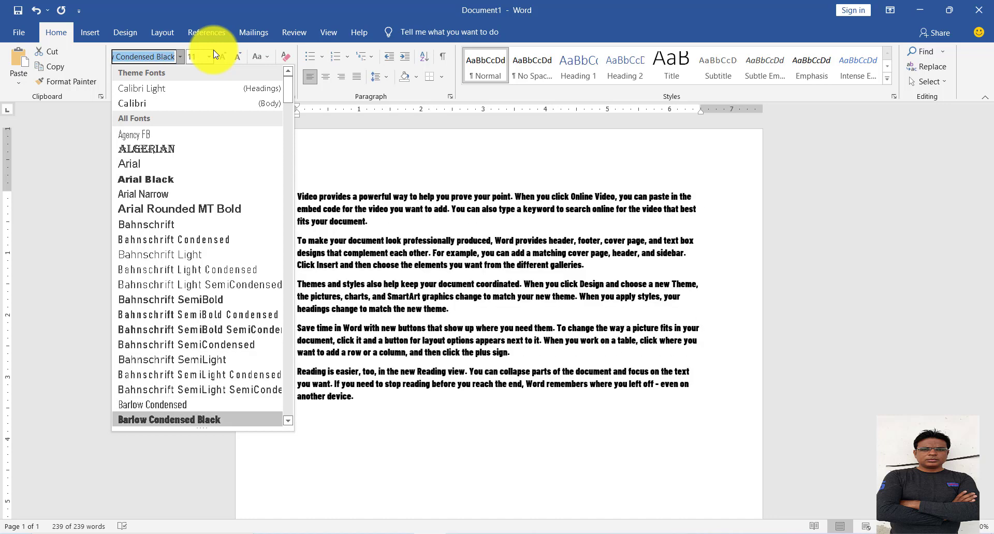
pyautogui.press('Down')
pyautogui.press('Down')
pyautogui.press('Down')
pyautogui.press('Down')
pyautogui.press('Down')
pyautogui.press('Down')
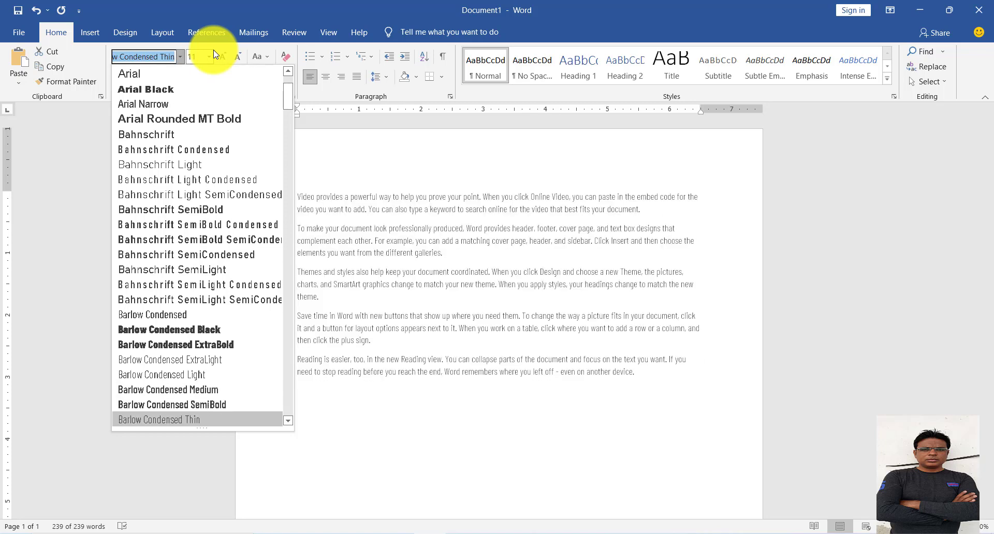
pyautogui.press('Down')
pyautogui.press('Down')
pyautogui.press('Down')
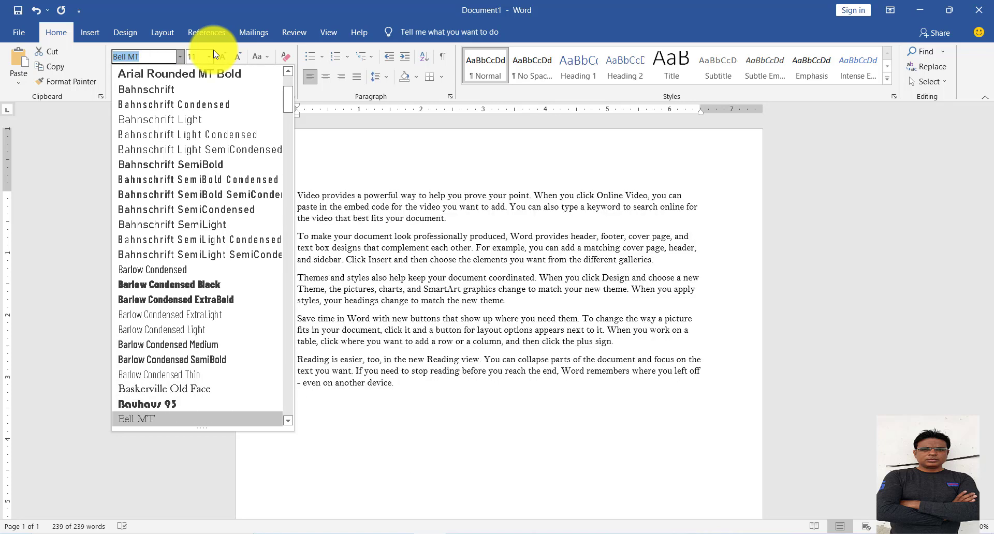
pyautogui.press('Down')
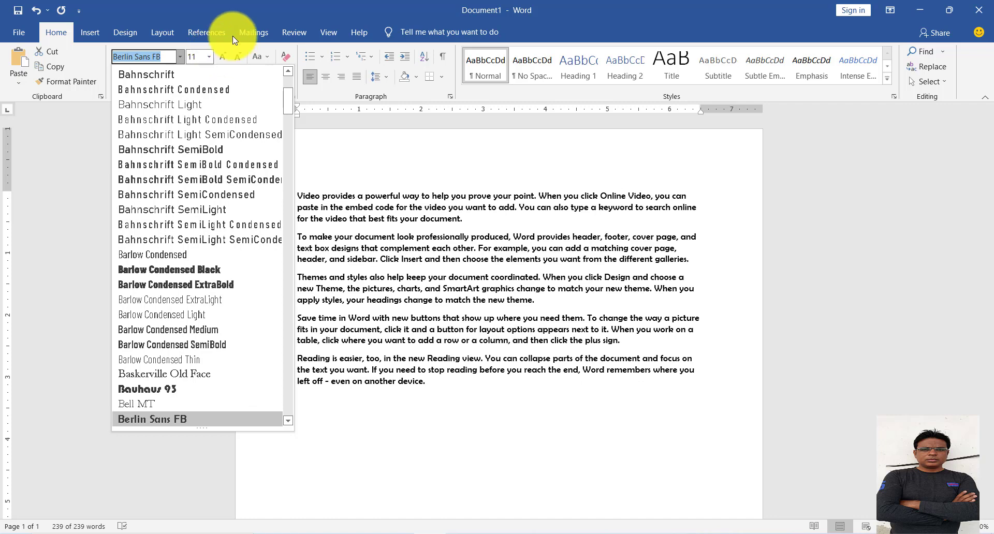
pyautogui.press('Escape')
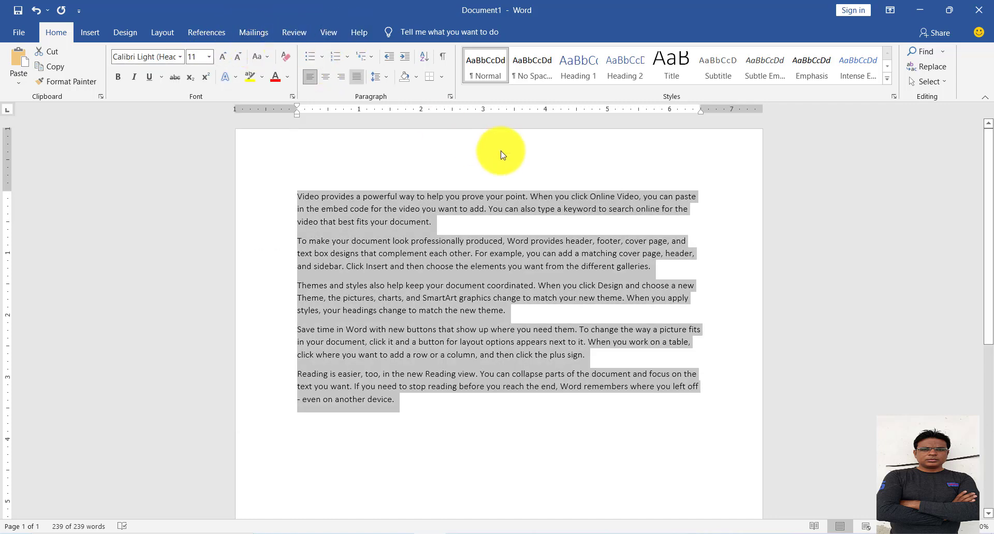
# Set the font of the word "elements" in the second paragraph to Calibri (Body).
pyautogui.click(514, 242)
pyautogui.click(500, 266)
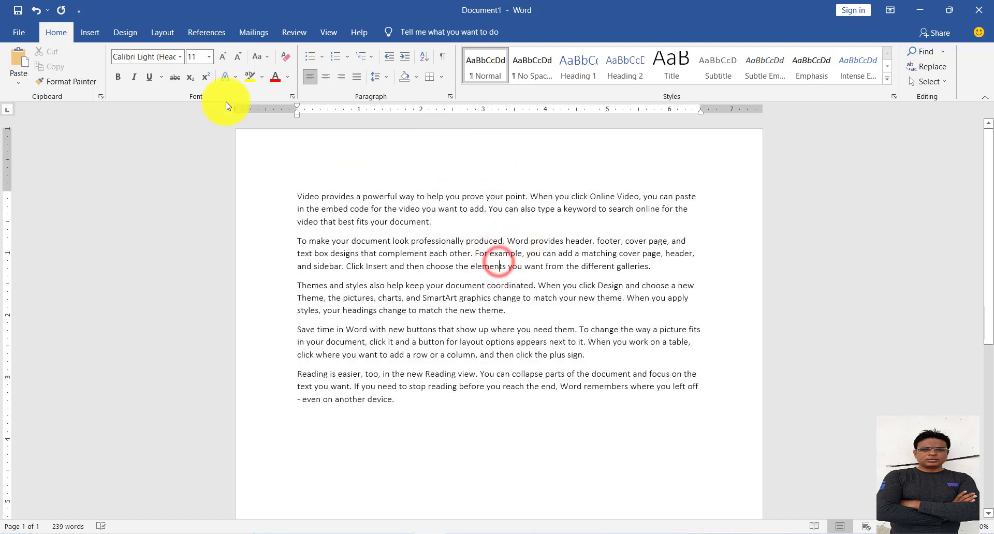
pyautogui.click(180, 56)
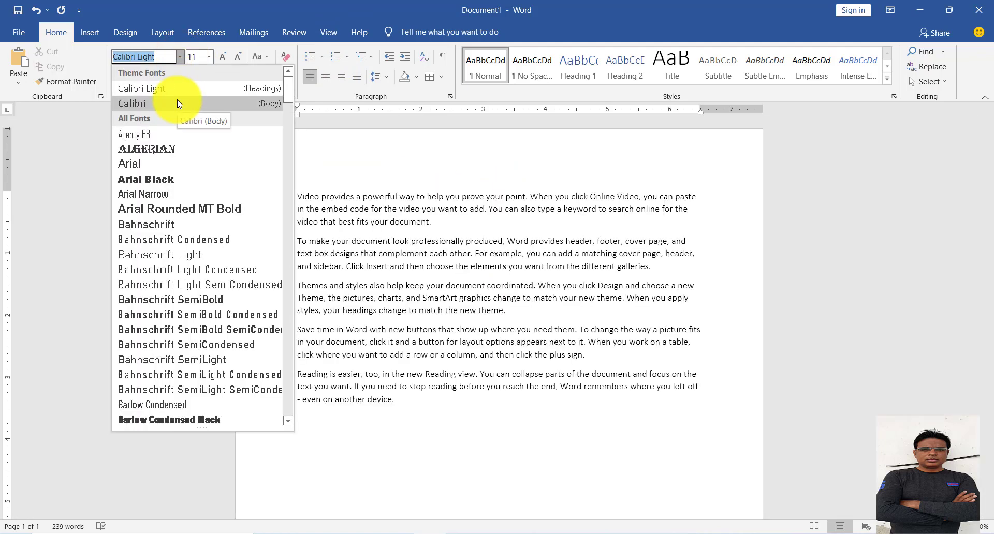
pyautogui.click(177, 99)
pyautogui.moveTo(408, 405); pyautogui.dragTo(425, 344)
pyautogui.click(447, 372)
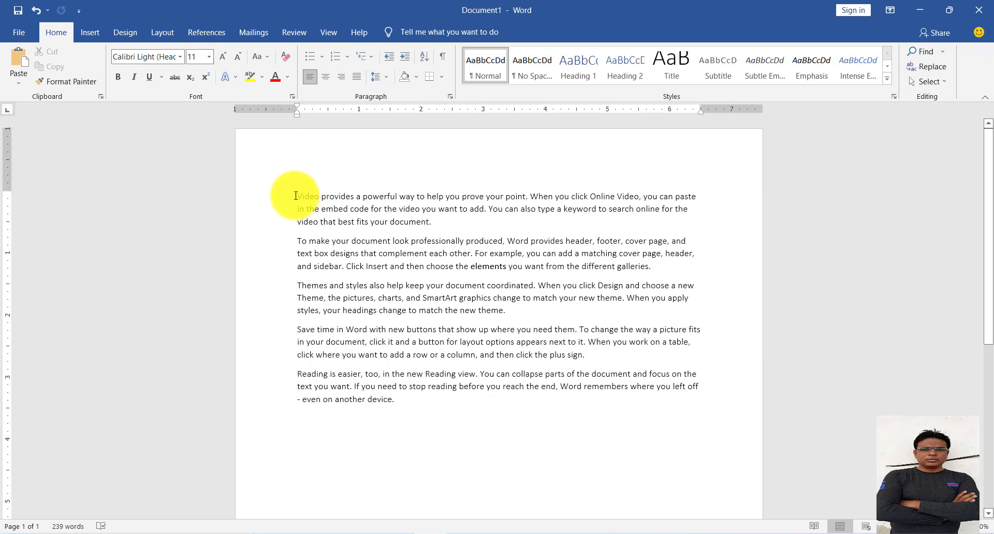
pyautogui.moveTo(295, 196); pyautogui.dragTo(505, 440)
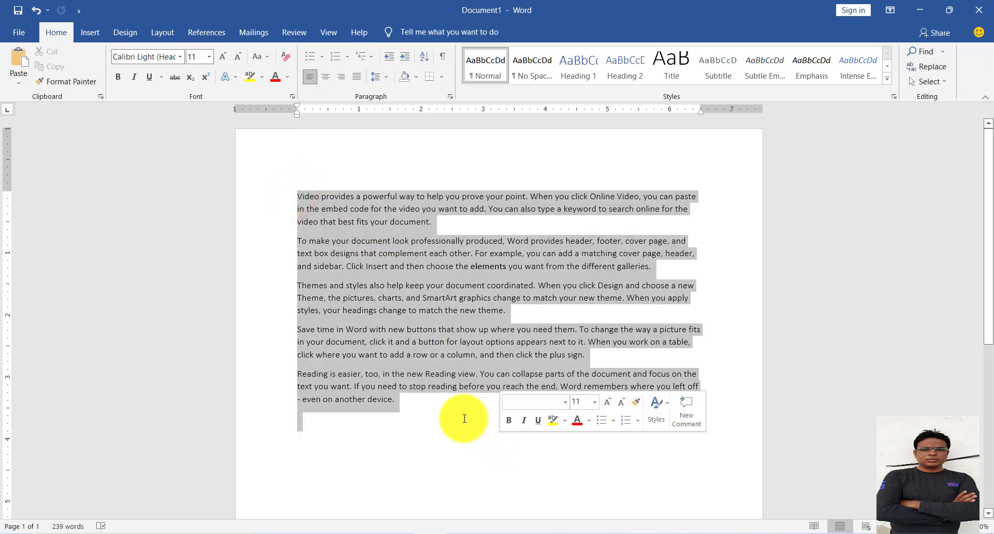
pyautogui.click(446, 412)
pyautogui.moveTo(299, 197); pyautogui.dragTo(722, 181)
pyautogui.click(513, 239)
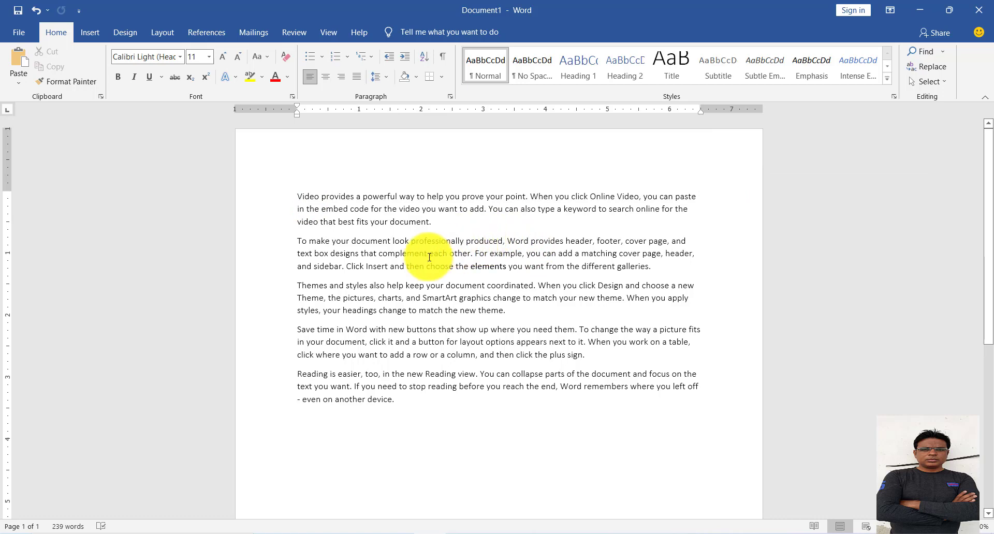
# Select all five paragraphs and preview larger font sizes on them without applying one.
pyautogui.click(404, 399)
pyautogui.moveTo(403, 399); pyautogui.dragTo(262, 195)
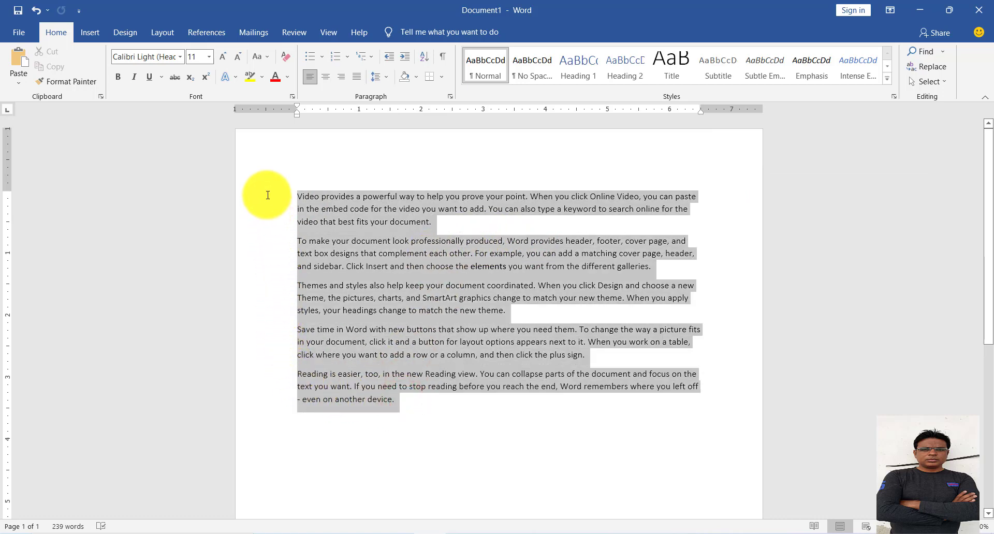
pyautogui.click(209, 56)
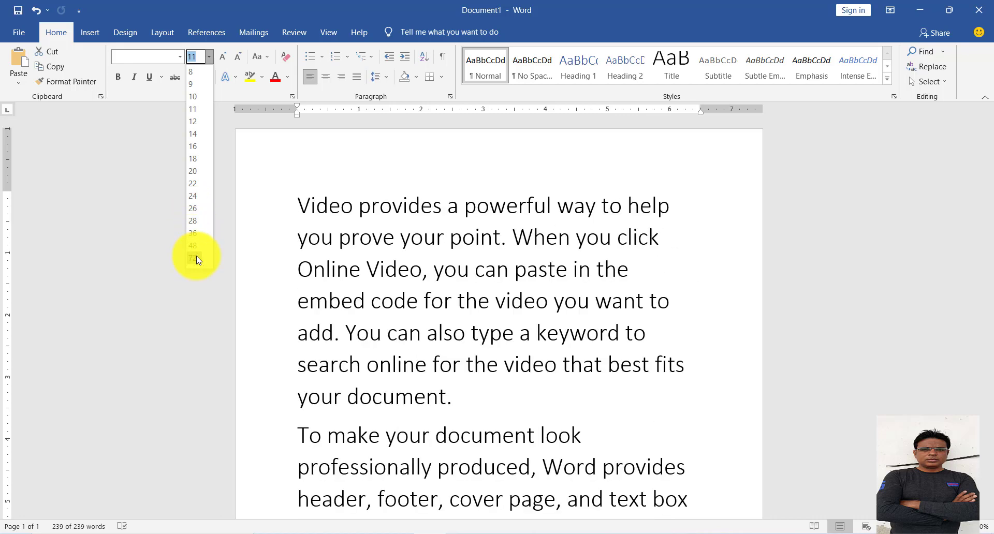
pyautogui.click(317, 3)
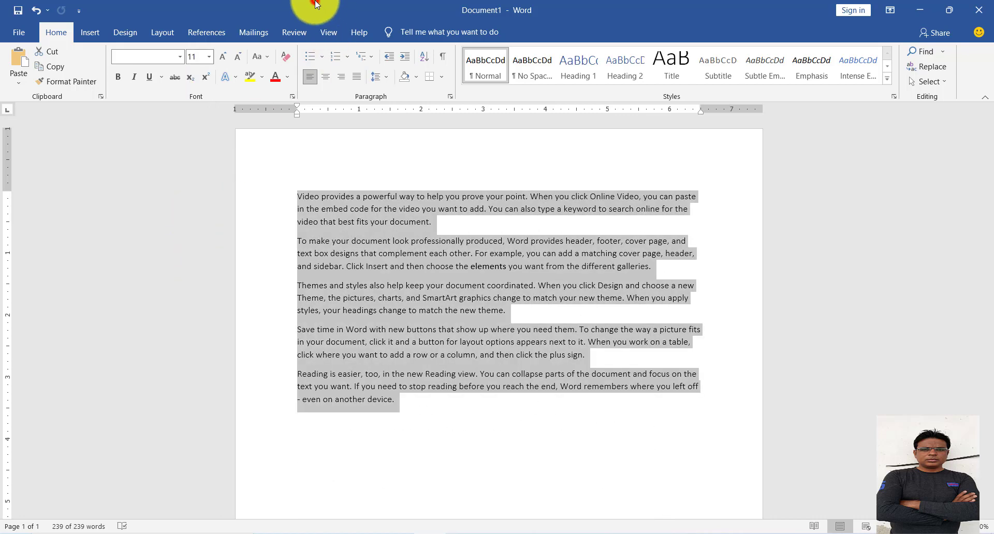
# Increase the selected paragraphs' font size step by step to 72.
pyautogui.click(223, 60)
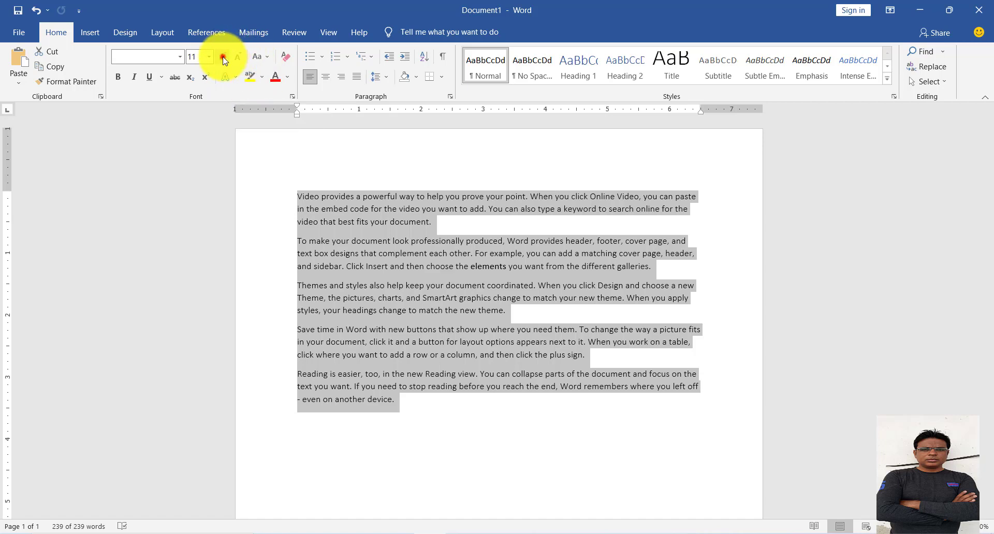
pyautogui.click(223, 57)
pyautogui.click(223, 58)
pyautogui.click(223, 57)
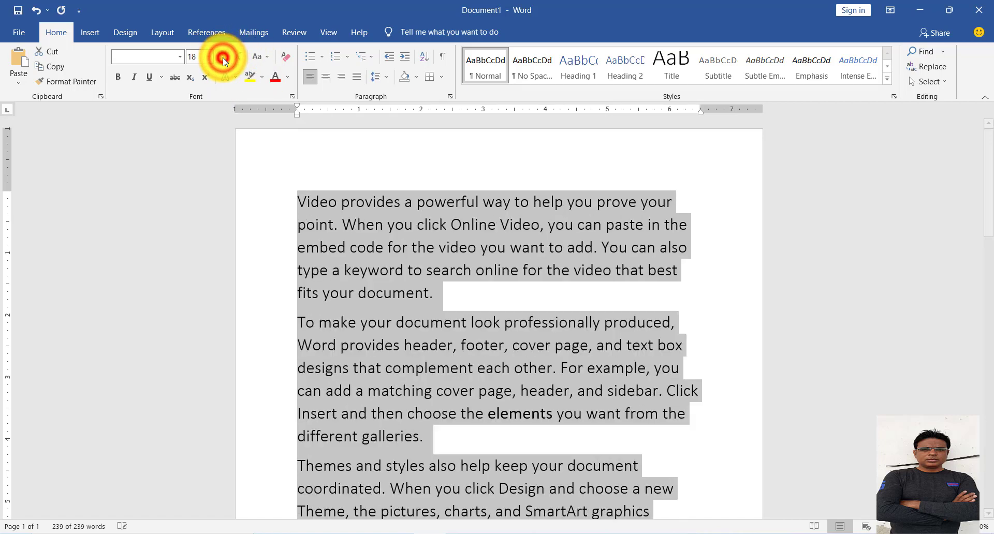
pyautogui.click(223, 58)
pyautogui.click(222, 58)
pyautogui.click(223, 58)
pyautogui.click(223, 58)
pyautogui.click(224, 59)
pyautogui.click(225, 60)
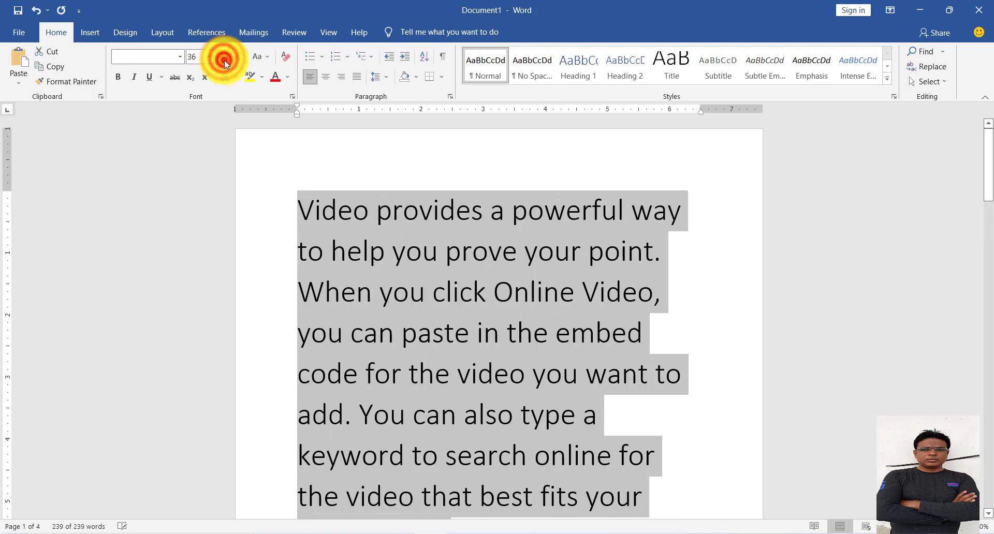
pyautogui.click(225, 60)
pyautogui.click(225, 60)
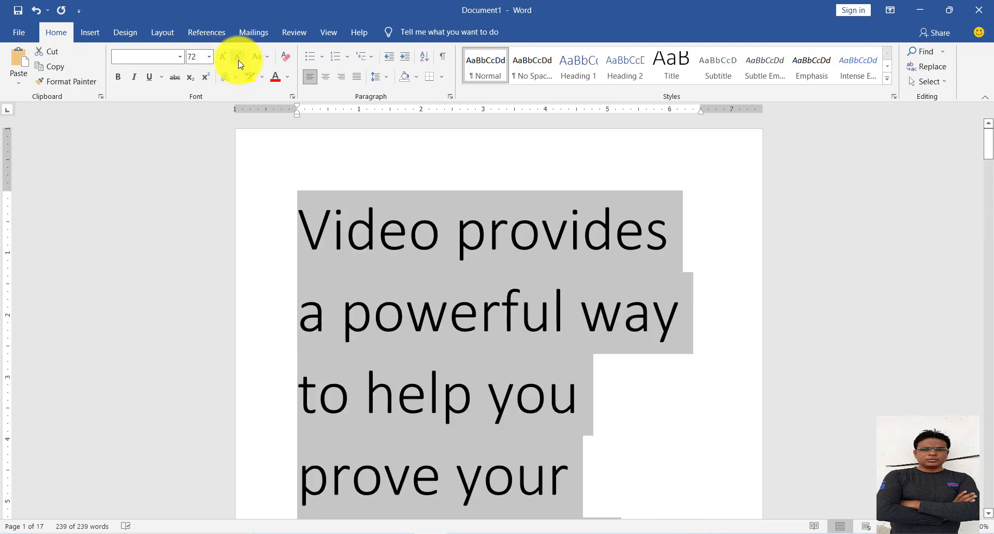
# Decrease the paragraphs' font size step by step to 11, and deselect the text.
pyautogui.click(238, 61)
pyautogui.click(238, 60)
pyautogui.click(238, 60)
pyautogui.click(239, 61)
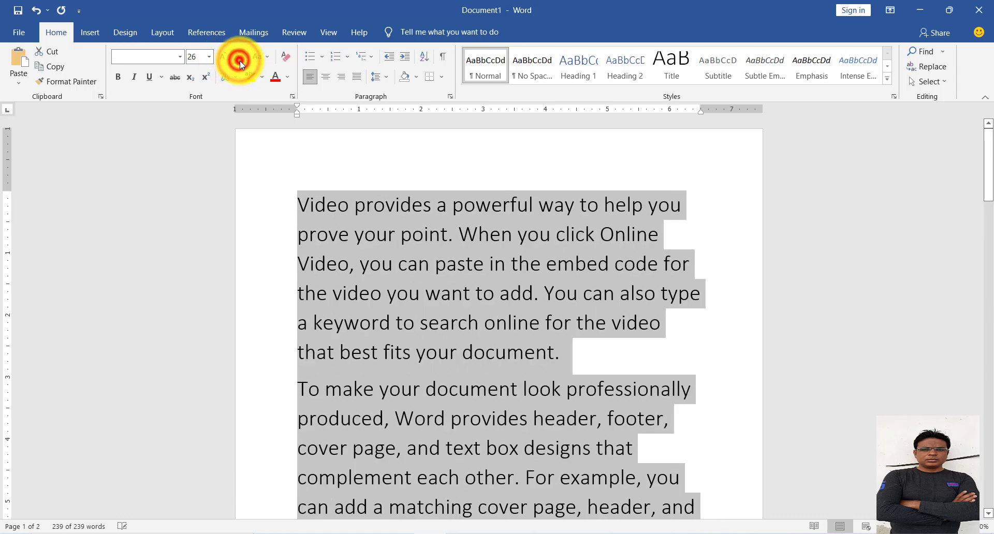
pyautogui.click(240, 62)
pyautogui.click(240, 62)
pyautogui.click(240, 61)
pyautogui.click(240, 62)
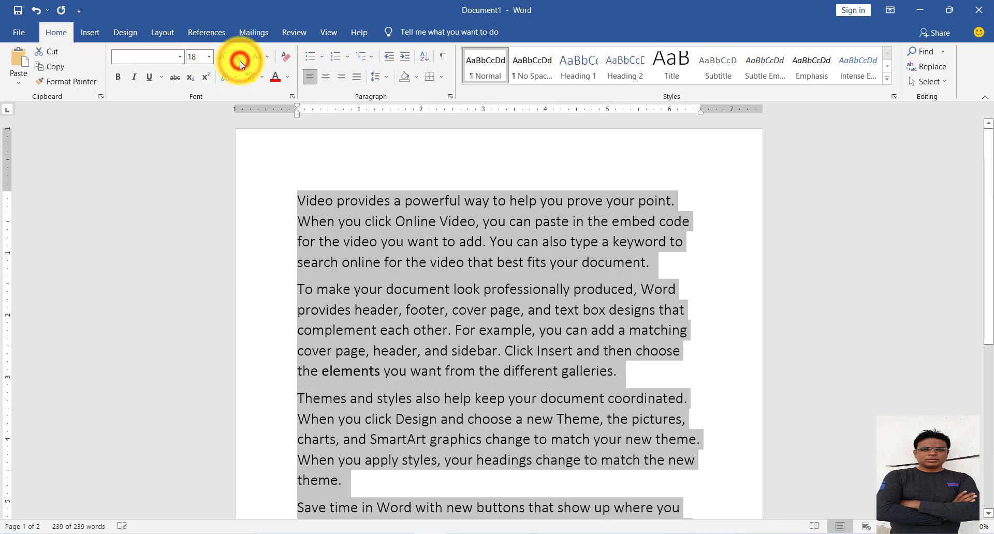
pyautogui.click(240, 61)
pyautogui.click(240, 61)
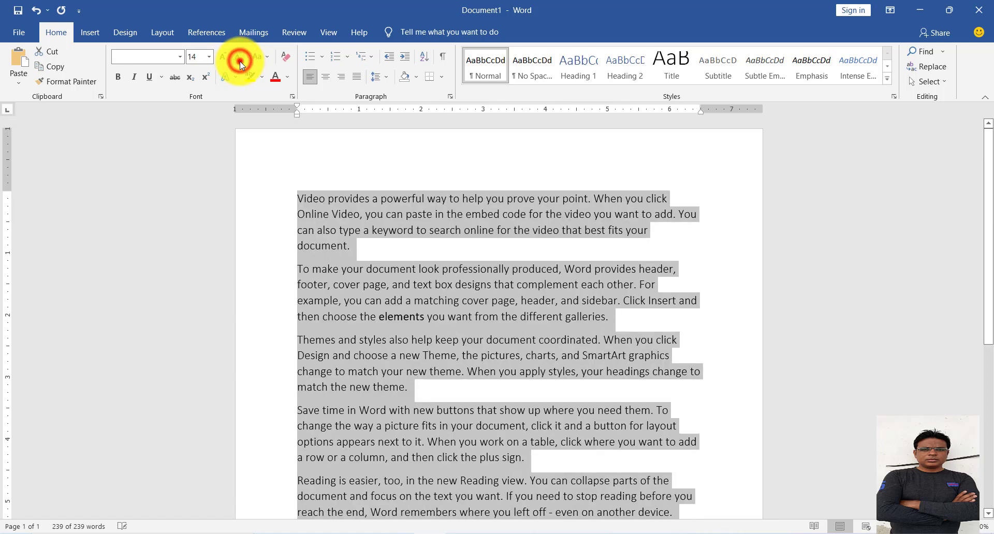
pyautogui.click(240, 61)
pyautogui.click(239, 61)
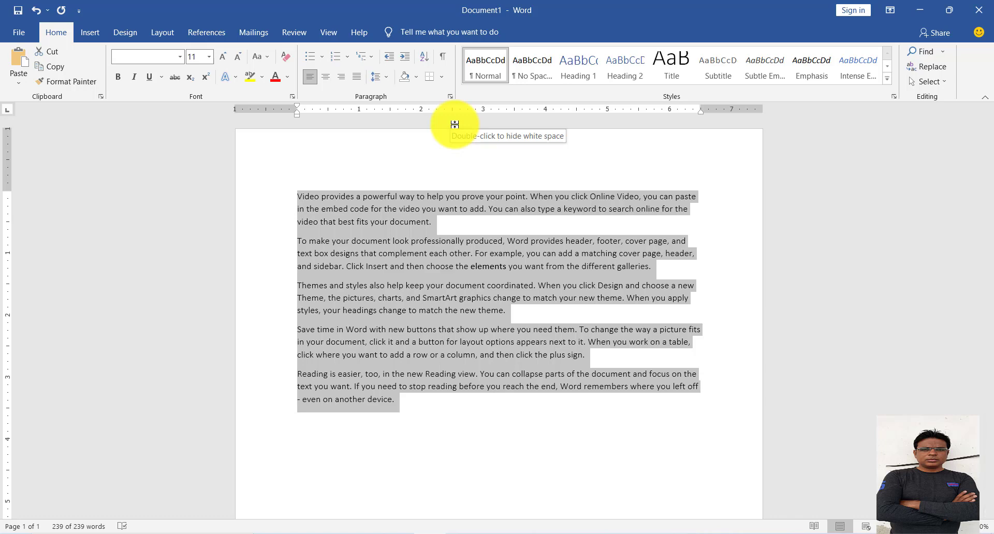
pyautogui.click(488, 162)
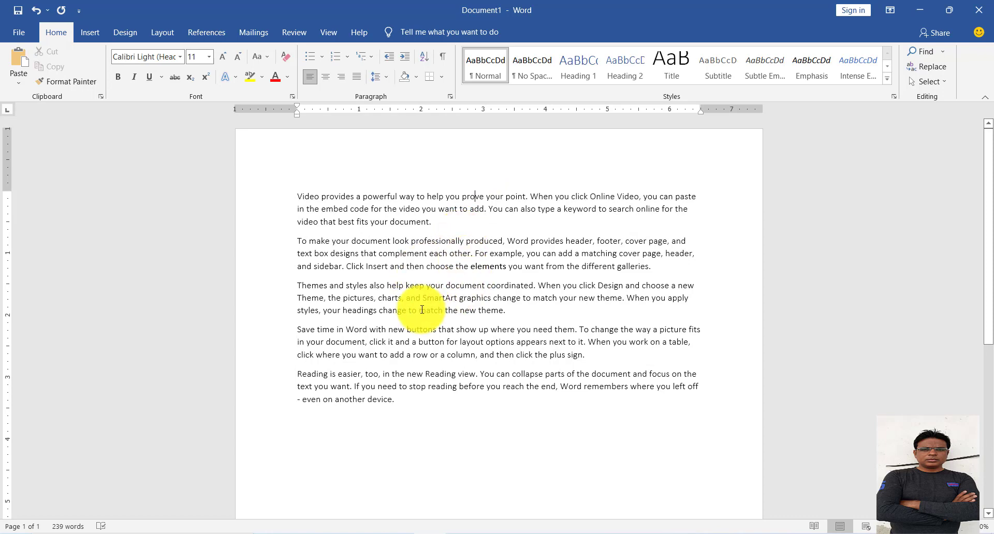
# Select all five paragraphs and increase their font size step by step to 48.
pyautogui.moveTo(400, 402); pyautogui.dragTo(284, 195)
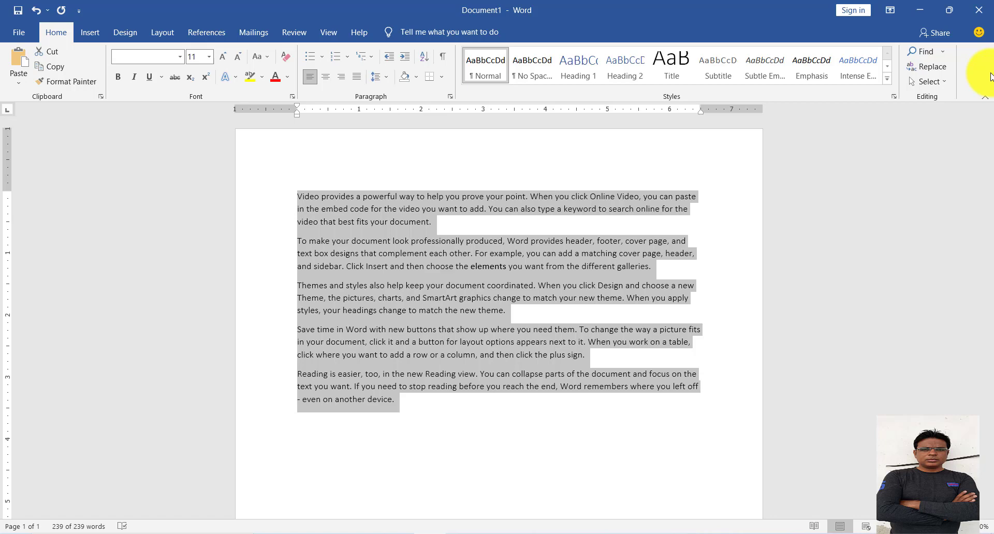
pyautogui.hotkey('ctrl', 'shift', '.')
pyautogui.hotkey('ctrl', 'shift', '.')
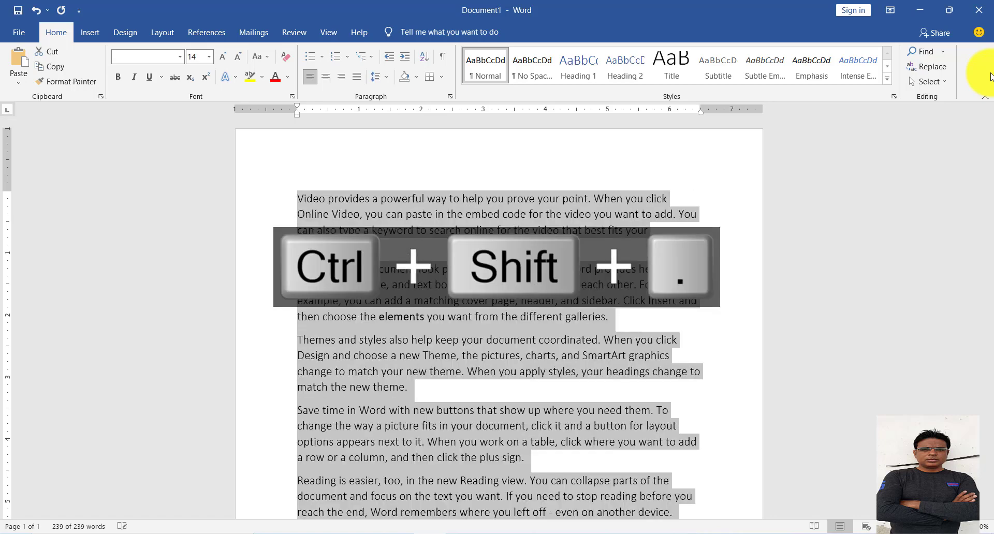
pyautogui.hotkey('ctrl', 'shift', '.')
pyautogui.hotkey('ctrl', 'shift', '.')
pyautogui.hotkey('ctrl', 'shift', '.')
pyautogui.hotkey('ctrl', 'shift', '.')
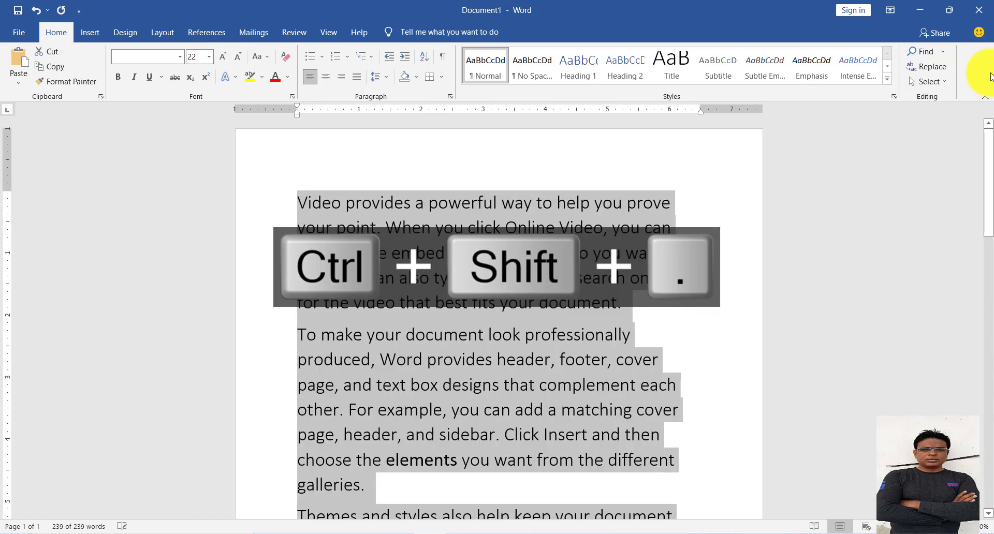
pyautogui.hotkey('ctrl', 'shift', '.')
pyautogui.hotkey('ctrl', 'shift', '.')
pyautogui.hotkey('ctrl', 'shift', '.')
pyautogui.hotkey('ctrl', 'shift', '.')
pyautogui.hotkey('ctrl', 'shift', '.')
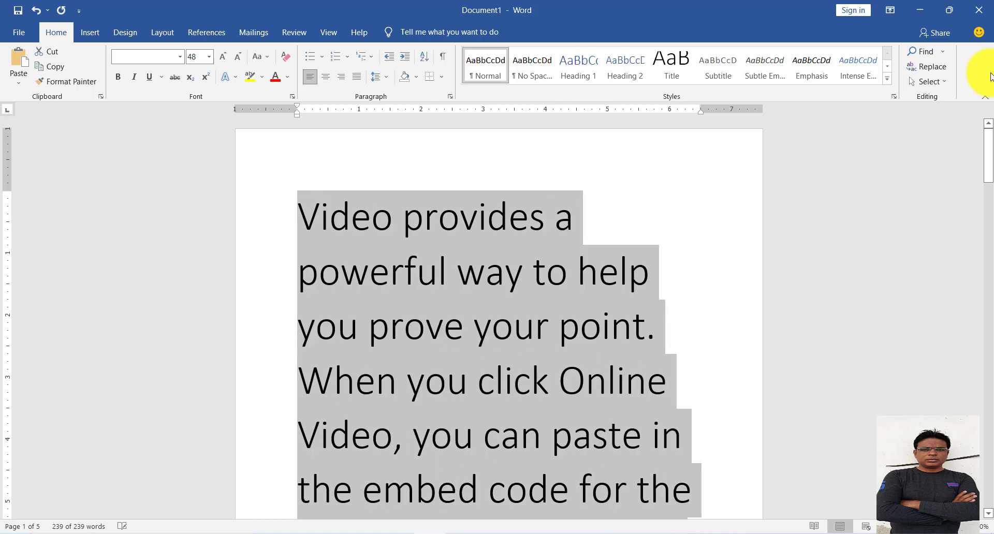
# Decrease the selected paragraphs' font size step by step to 11.
pyautogui.hotkey('ctrl', 'shift', ',')
pyautogui.hotkey('ctrl', 'shift', ',')
pyautogui.hotkey('ctrl', 'shift', ',')
pyautogui.hotkey('ctrl', 'shift', ',')
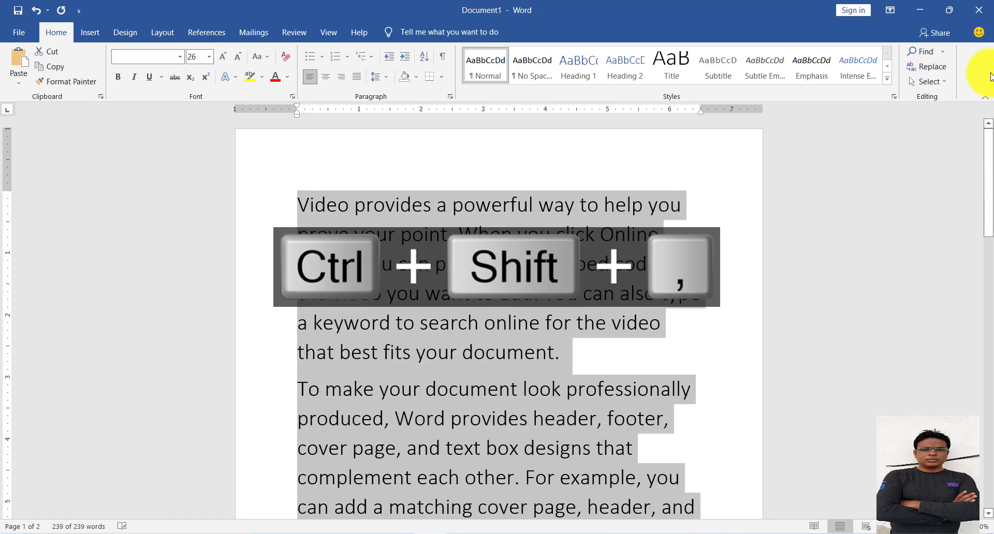
pyautogui.hotkey('ctrl', 'shift', ',')
pyautogui.hotkey('ctrl', 'shift', ',')
pyautogui.hotkey('ctrl', 'shift', ',')
pyautogui.hotkey('ctrl', 'shift', ',')
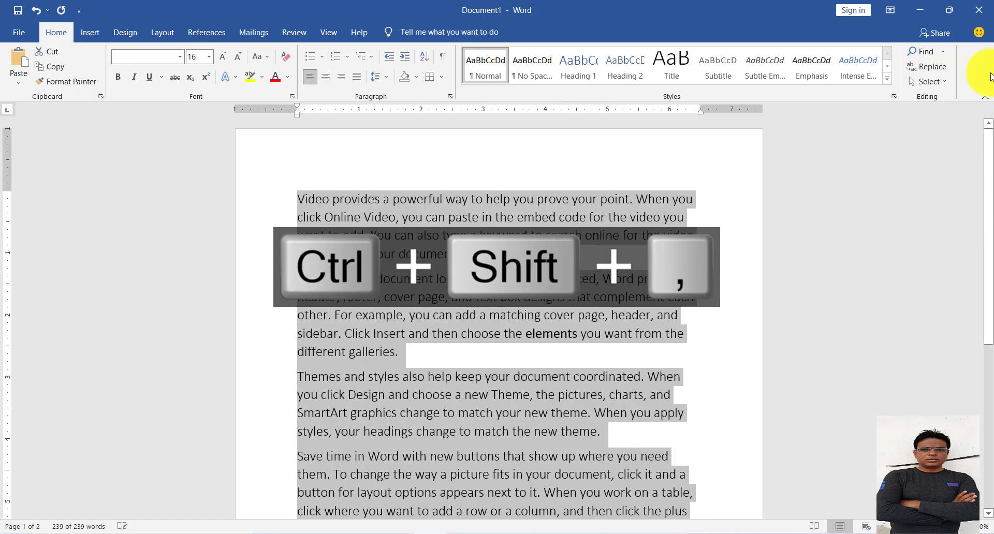
pyautogui.hotkey('ctrl', 'shift', ',')
pyautogui.hotkey('ctrl', 'shift', ',')
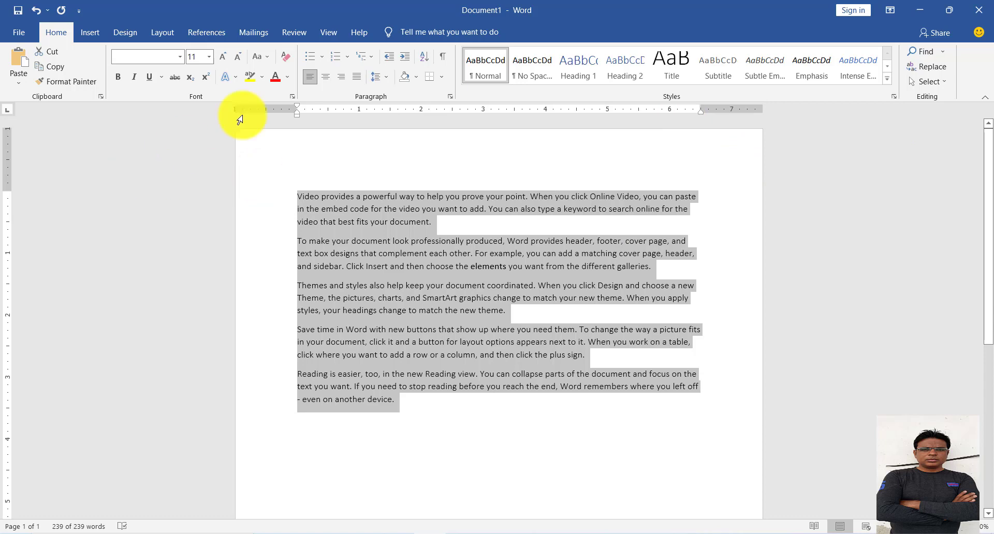
# Delete all five paragraphs and write a one-line sample sentence about two named boys, ending in "are good boy".
pyautogui.click(263, 56)
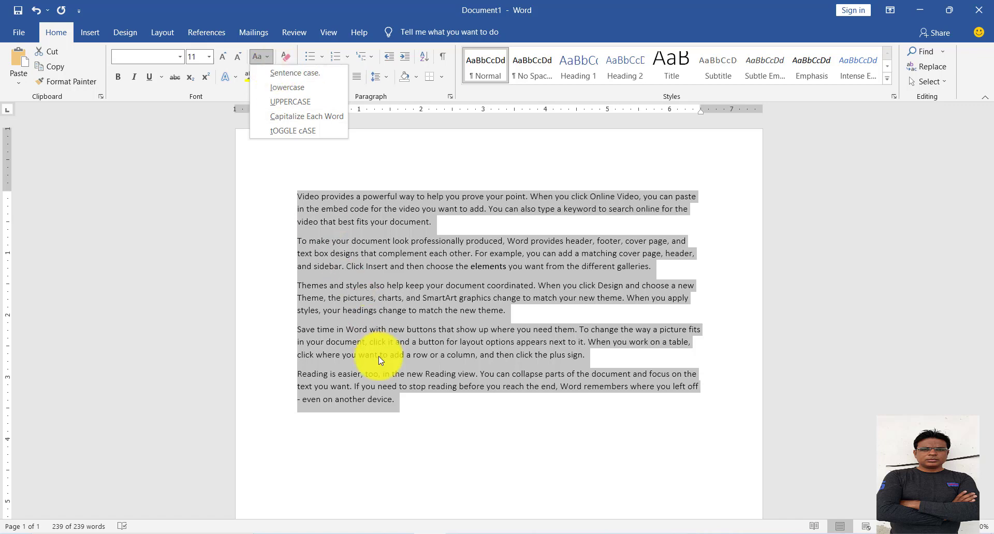
pyautogui.click(406, 430)
pyautogui.moveTo(384, 409); pyautogui.dragTo(240, 191)
pyautogui.press('Delete')
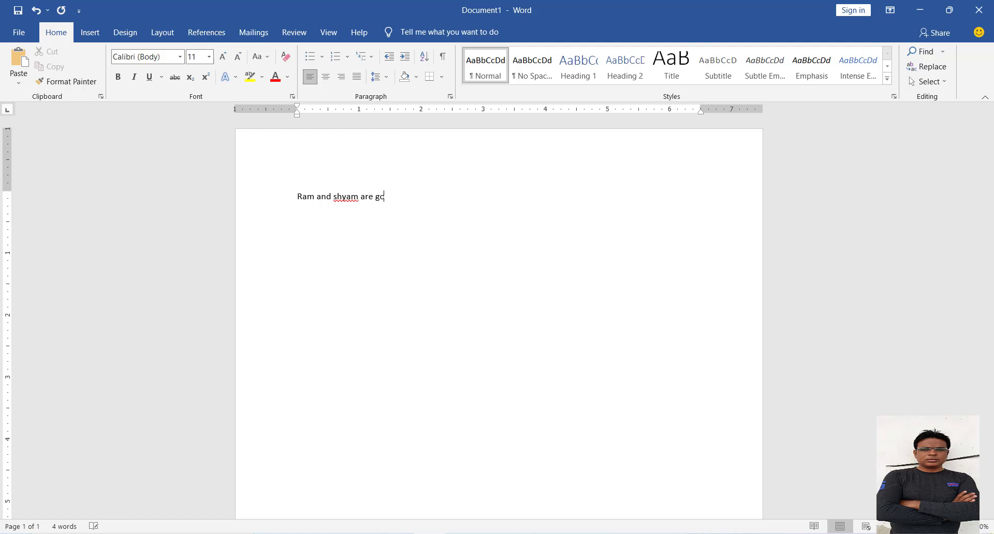
# Copy everything after the sentence's first word and paste it repeatedly to build a paragraph about twelve lines long.
pyautogui.hotkey('shift', 'Left')
pyautogui.hotkey('shift', 'Left')
pyautogui.hotkey('shift', 'Left')
pyautogui.hotkey('shift', 'Left')
pyautogui.hotkey('shift', 'Left')
pyautogui.hotkey('shift', 'Left')
pyautogui.hotkey('shift', 'Left')
pyautogui.hotkey('shift', 'Left')
pyautogui.hotkey('shift', 'Left')
pyautogui.hotkey('shift', 'Left')
pyautogui.hotkey('shift', 'Left')
pyautogui.hotkey('shift', 'Left')
pyautogui.hotkey('shift', 'Left')
pyautogui.hotkey('shift', 'Left')
pyautogui.hotkey('shift', 'Left')
pyautogui.hotkey('shift', 'Left')
pyautogui.hotkey('shift', 'Left')
pyautogui.hotkey('shift', 'Left')
pyautogui.hotkey('shift', 'Left')
pyautogui.hotkey('shift', 'Left')
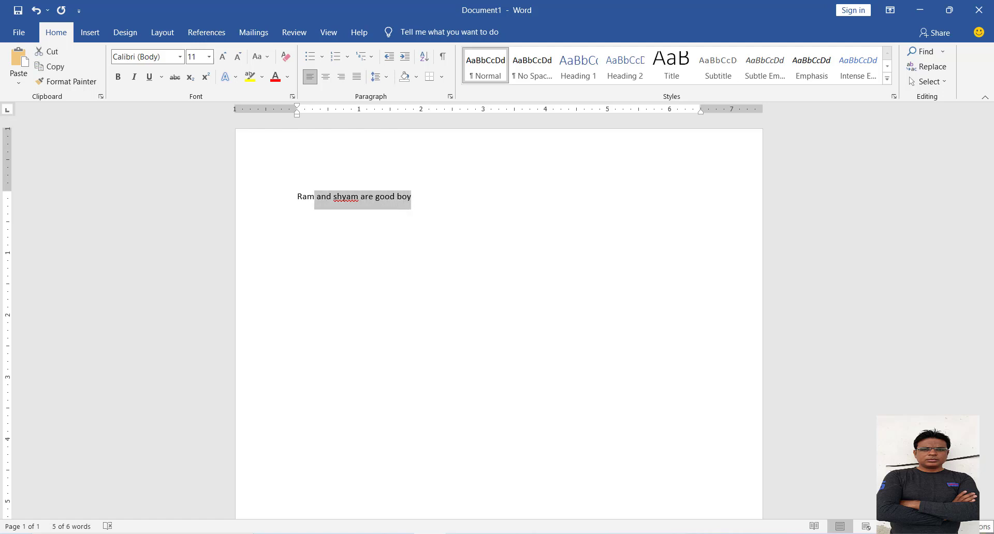
pyautogui.hotkey('ctrl', 'v')
pyautogui.hotkey('ctrl', 'v')
pyautogui.hotkey('ctrl', 'v')
pyautogui.hotkey('ctrl', 'v')
pyautogui.hotkey('ctrl', 'v')
pyautogui.hotkey('ctrl', 'v')
pyautogui.hotkey('ctrl', 'v')
pyautogui.hotkey('ctrl', 'v')
pyautogui.hotkey('ctrl', 'v')
pyautogui.hotkey('ctrl', 'v')
pyautogui.hotkey('ctrl', 'v')
pyautogui.hotkey('ctrl', 'v')
pyautogui.hotkey('ctrl', 'v')
pyautogui.hotkey('ctrl', 'v')
pyautogui.hotkey('ctrl', 'v')
pyautogui.hotkey('ctrl', 'v')
pyautogui.hotkey('ctrl', 'v')
pyautogui.hotkey('ctrl', 'v')
pyautogui.hotkey('ctrl', 'v')
pyautogui.hotkey('ctrl', 'v')
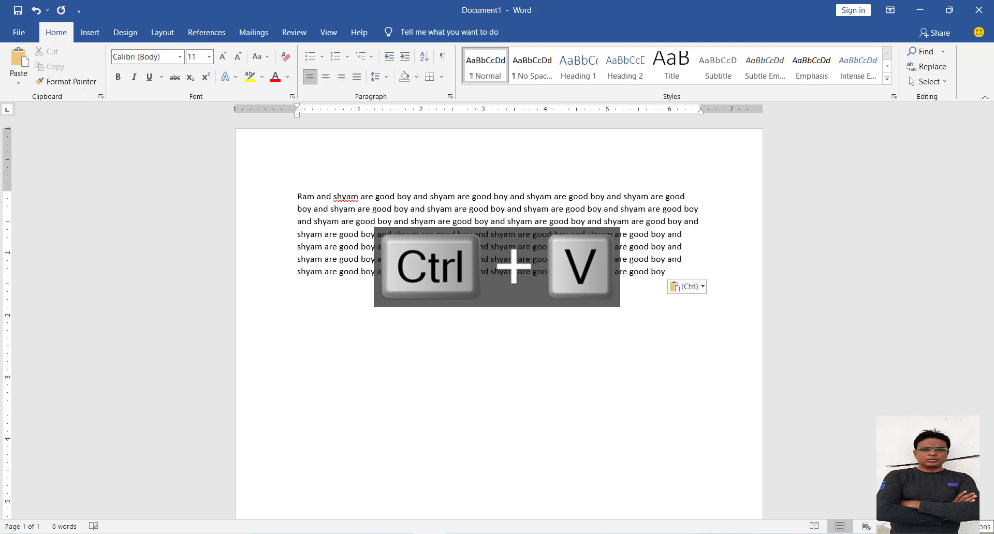
pyautogui.hotkey('ctrl', 'v')
pyautogui.hotkey('ctrl', 'v')
pyautogui.hotkey('ctrl', 'v')
pyautogui.hotkey('ctrl', 'v')
pyautogui.hotkey('ctrl', 'v')
pyautogui.hotkey('ctrl', 'v')
pyautogui.hotkey('ctrl', 'v')
pyautogui.hotkey('ctrl', 'v')
pyautogui.hotkey('ctrl', 'v')
pyautogui.hotkey('ctrl', 'v')
pyautogui.hotkey('ctrl', 'v')
pyautogui.hotkey('ctrl', 'v')
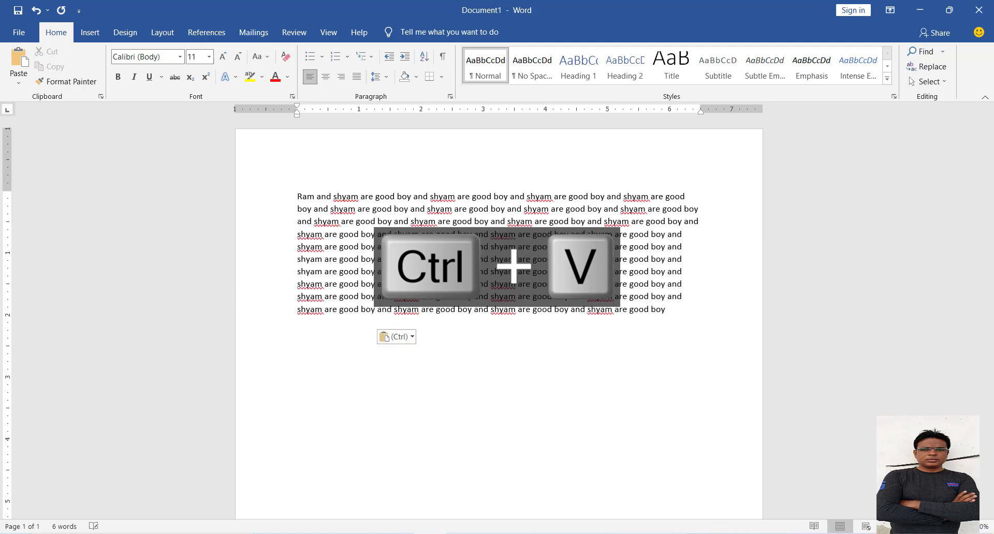
pyautogui.hotkey('ctrl', 'v')
pyautogui.hotkey('ctrl', 'v')
pyautogui.hotkey('ctrl', 'v')
pyautogui.hotkey('ctrl', 'v')
pyautogui.hotkey('ctrl', 'v')
pyautogui.hotkey('ctrl', 'v')
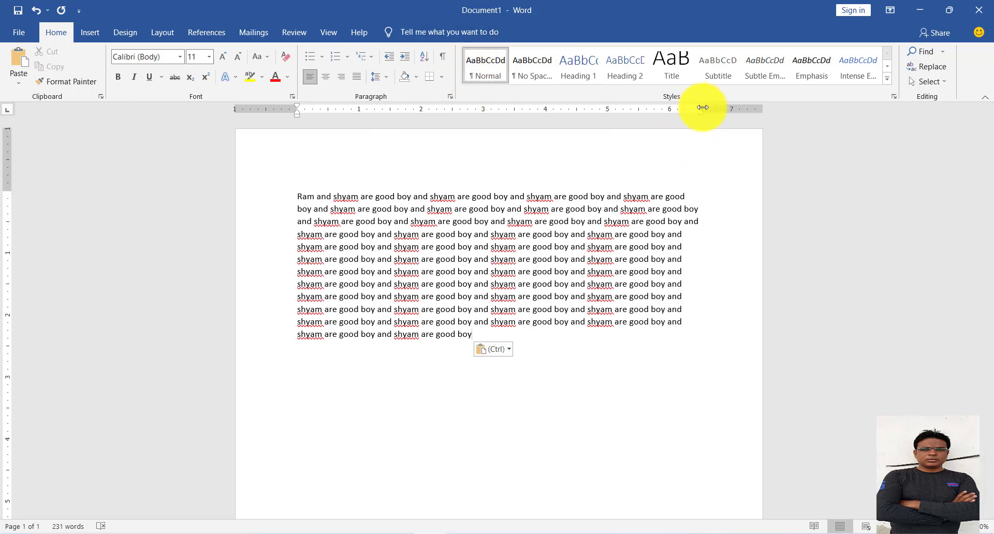
# Extend the paragraph's right indent to about 6.9 inches and apply Sentence case to the whole paragraph.
pyautogui.moveTo(703, 111); pyautogui.dragTo(724, 111)
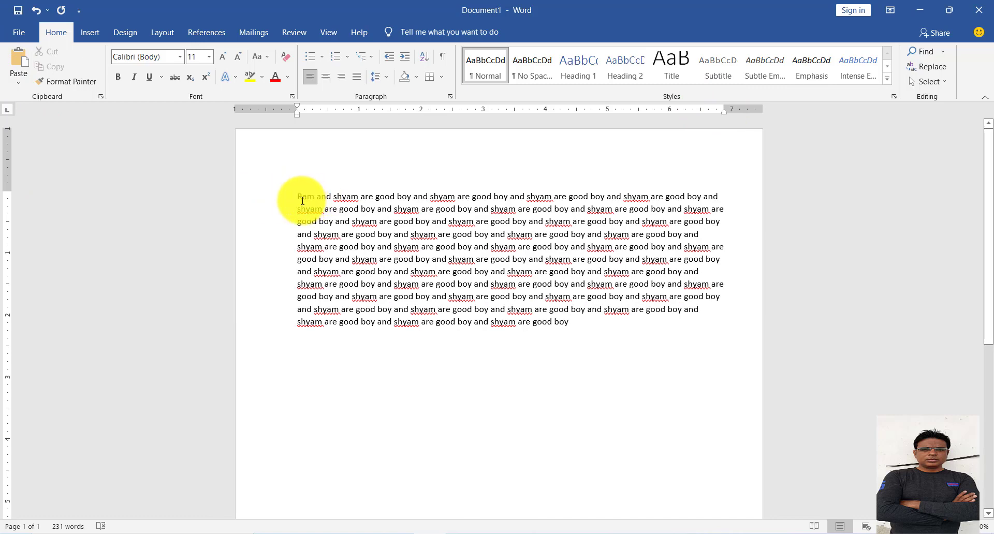
pyautogui.moveTo(297, 196); pyautogui.dragTo(621, 317)
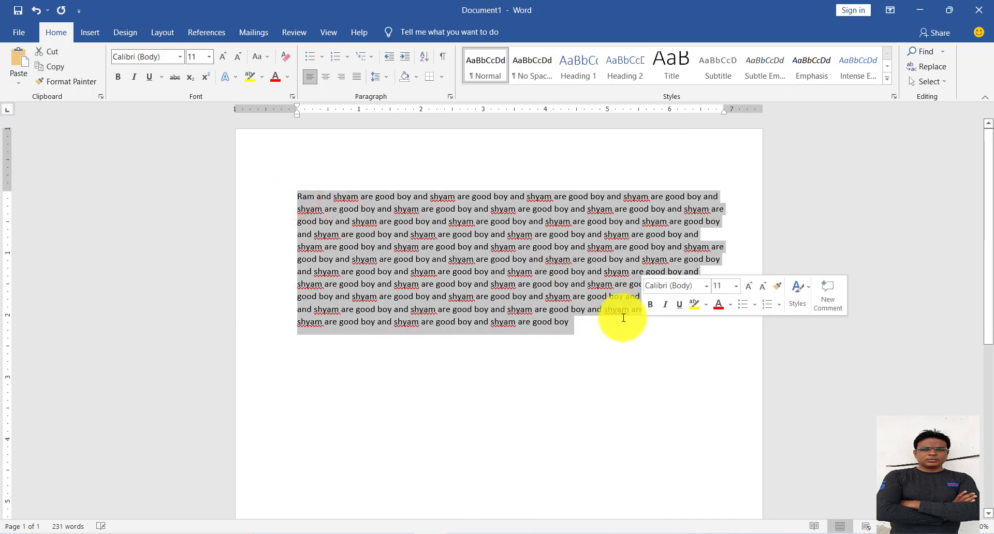
pyautogui.click(263, 56)
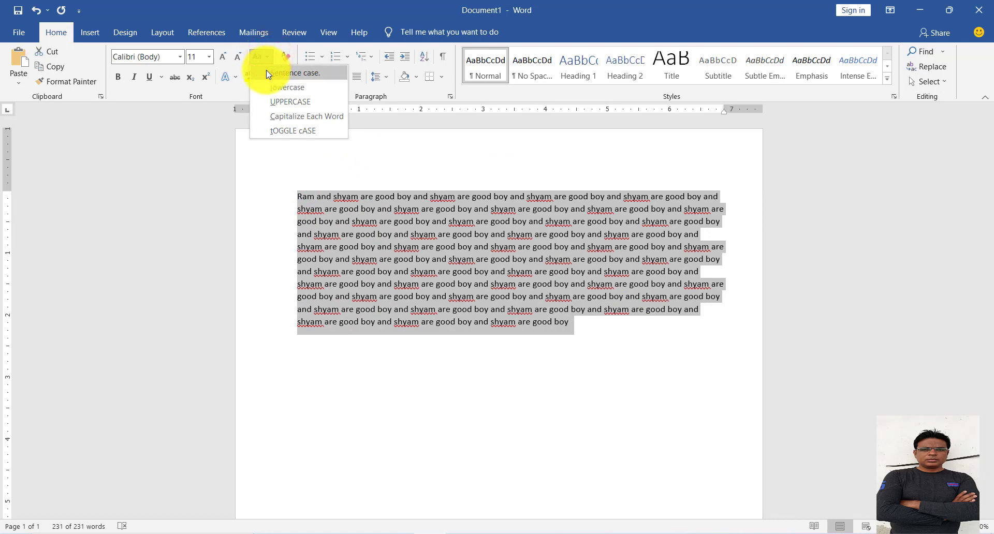
pyautogui.click(266, 72)
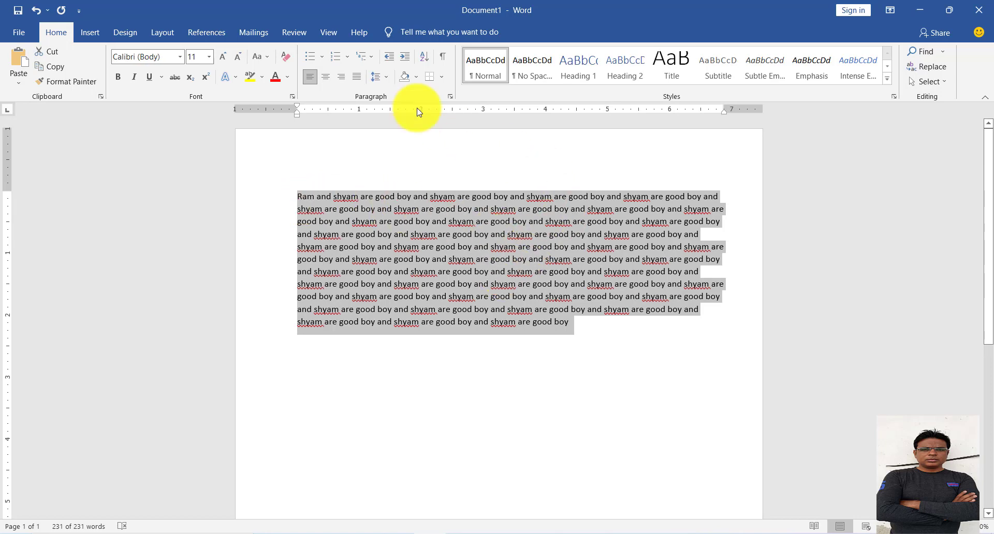
# Change the selected paragraph's case to lowercase, followed by UPPERCASE.
pyautogui.click(267, 58)
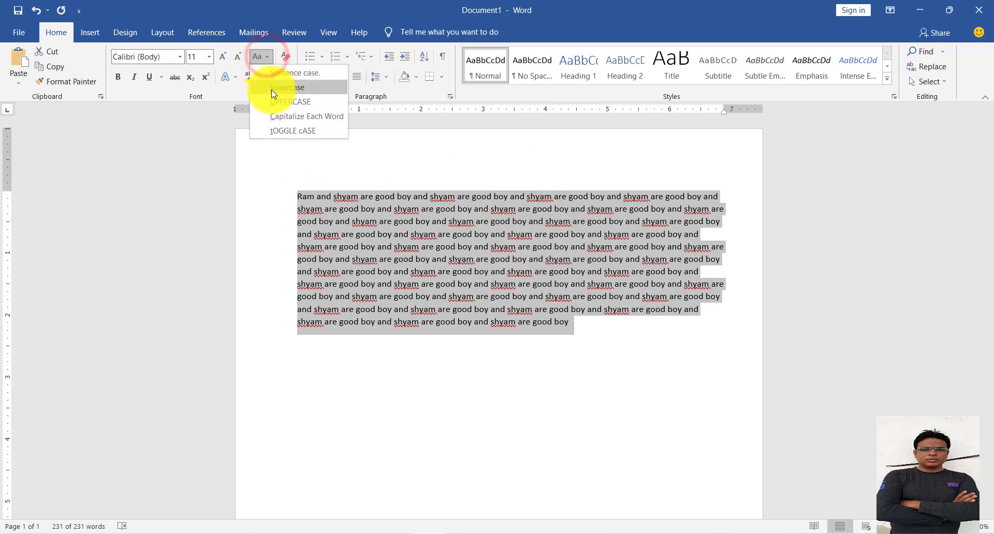
pyautogui.click(272, 86)
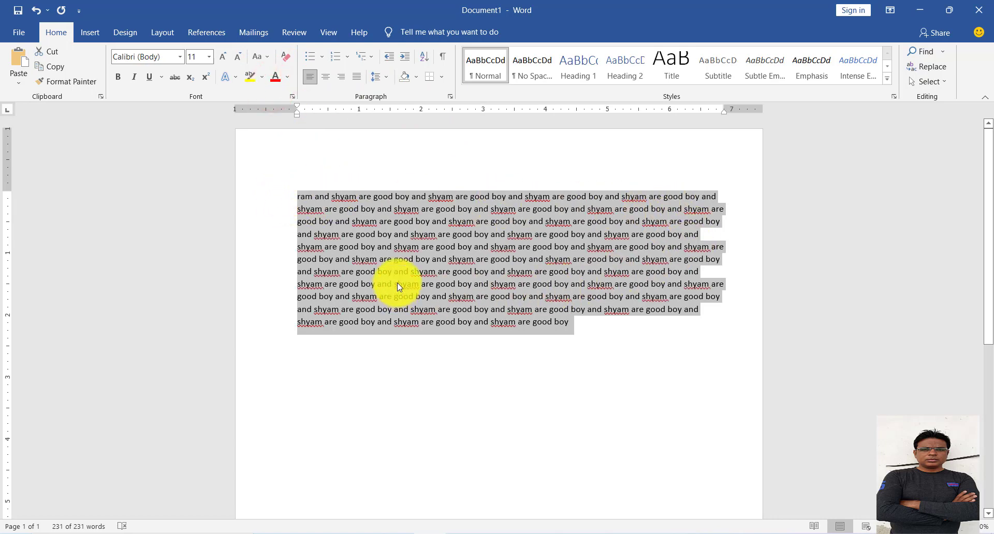
pyautogui.click(267, 56)
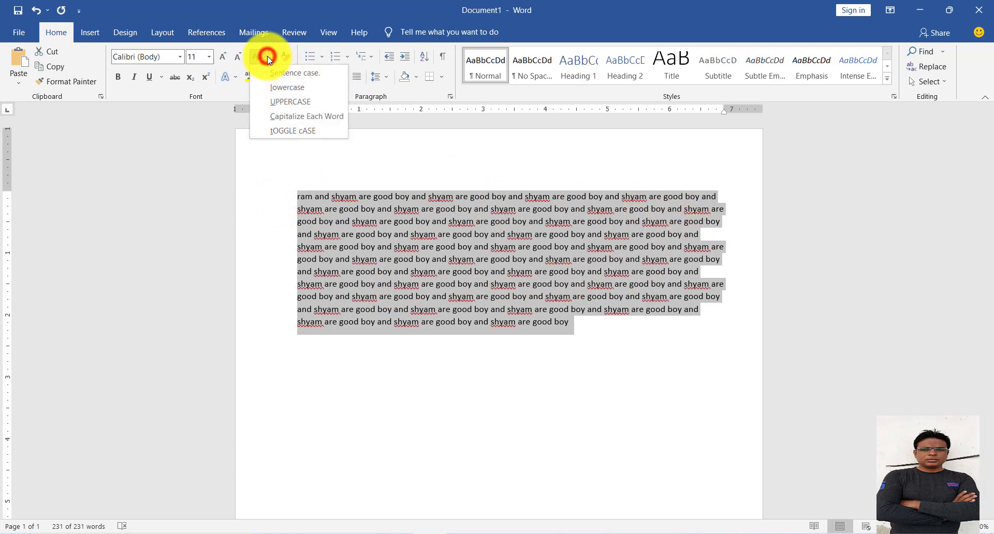
pyautogui.click(265, 101)
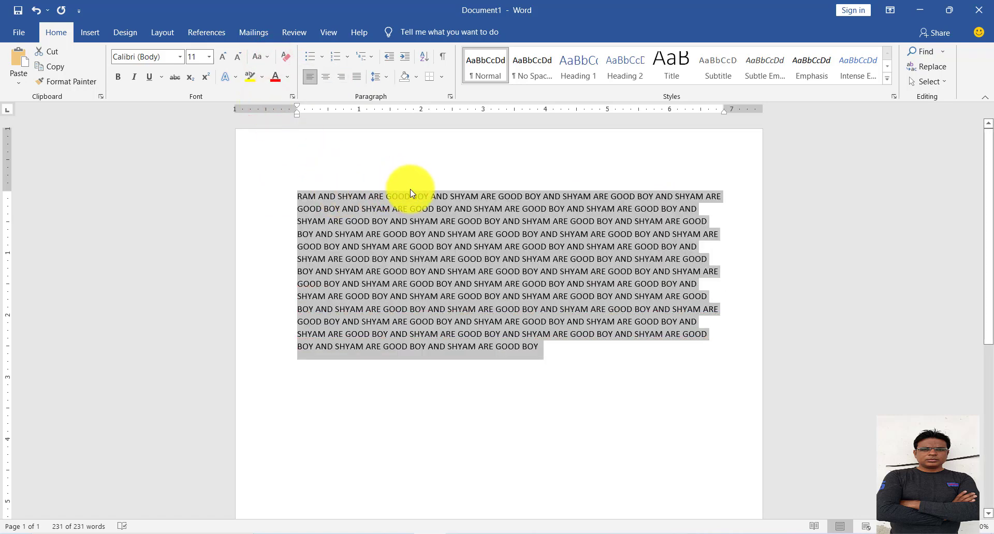
# Apply Capitalize Each Word to the selected paragraph, followed by tOGGLE cASE.
pyautogui.click(261, 56)
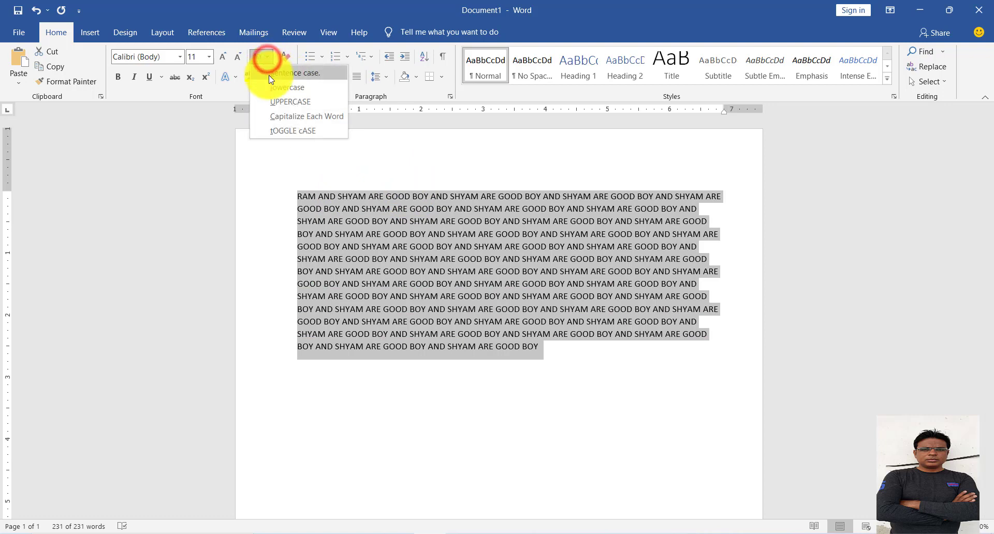
pyautogui.click(274, 115)
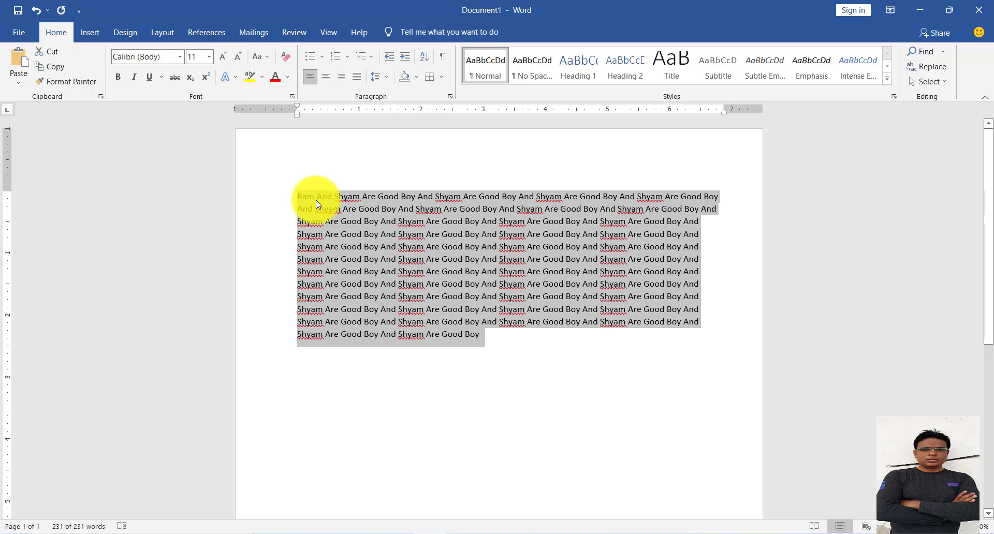
pyautogui.click(269, 57)
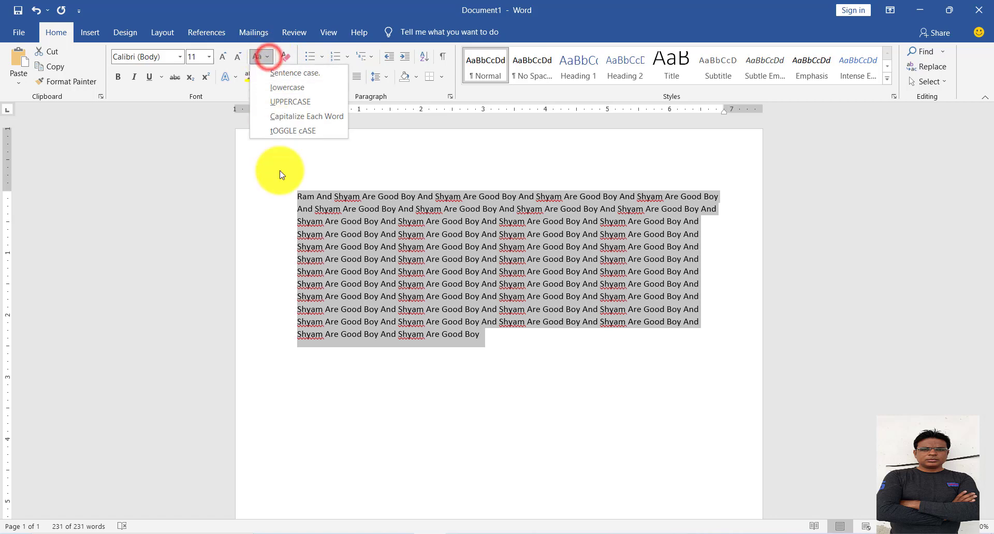
pyautogui.click(282, 129)
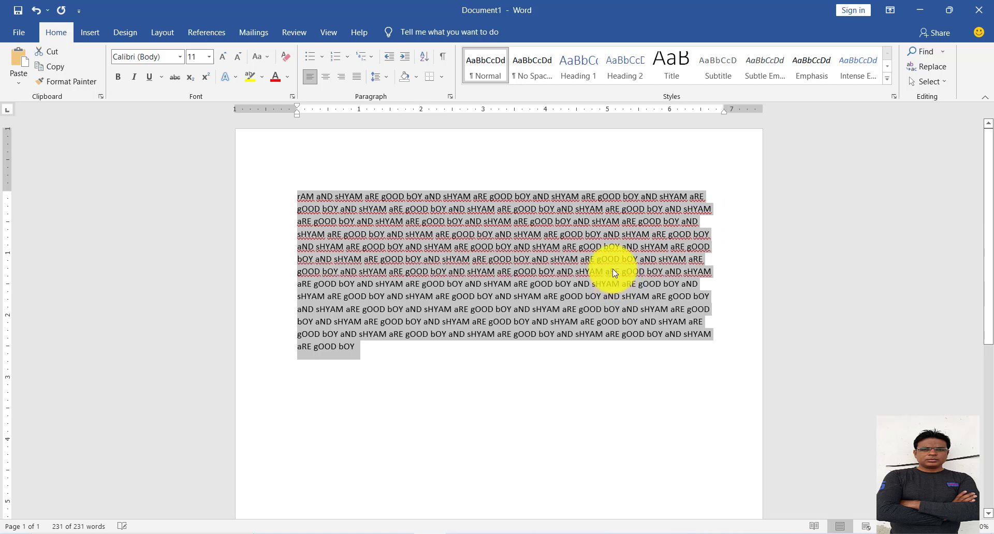
# Return the selected paragraph to Sentence case and deselect it.
pyautogui.click(266, 58)
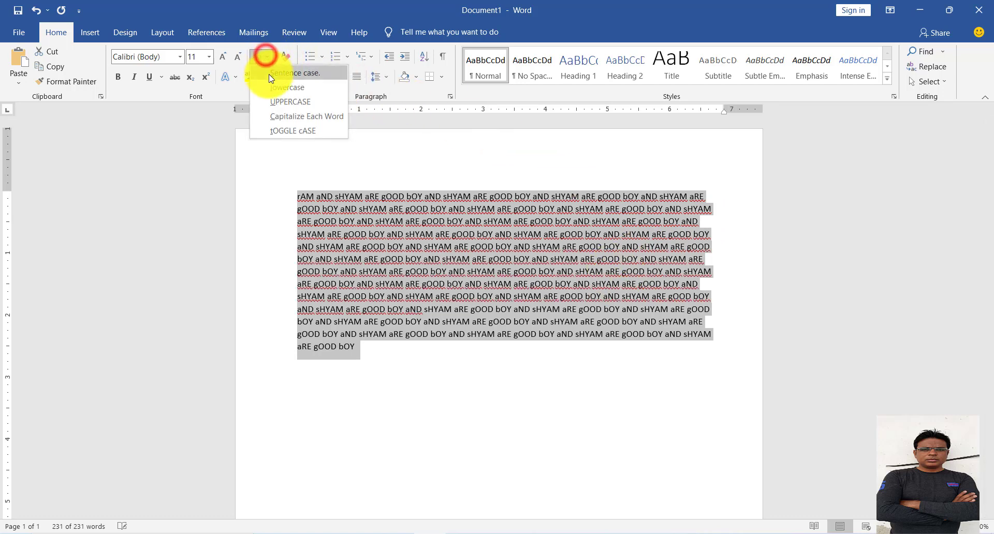
pyautogui.click(269, 72)
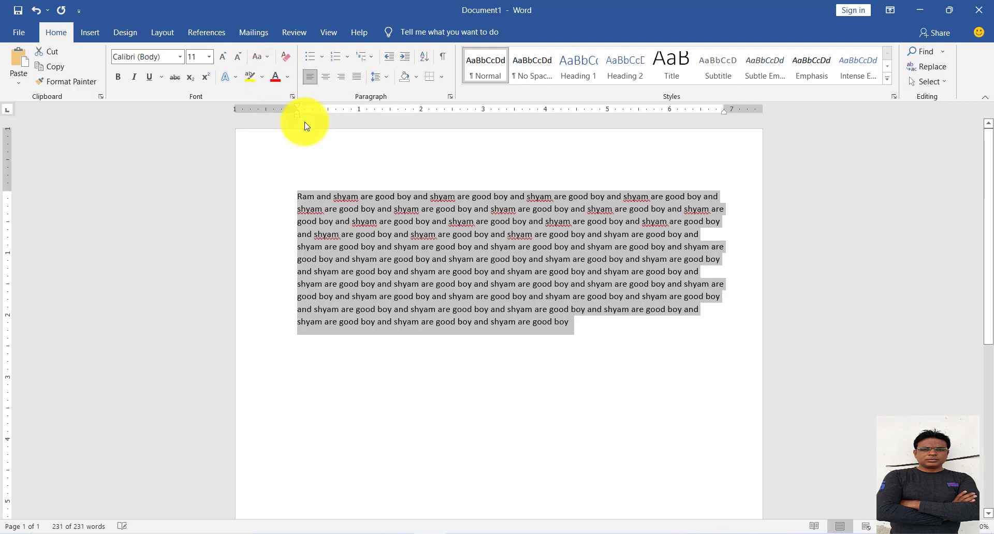
pyautogui.click(544, 340)
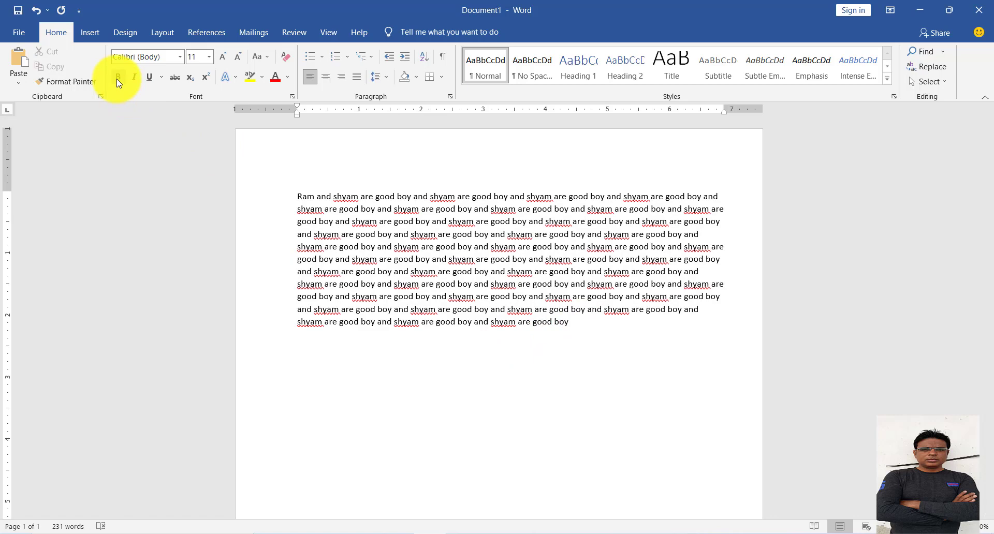
# Select the paragraph's last line and turn bold on and off for it twice.
pyautogui.moveTo(569, 324); pyautogui.dragTo(282, 328)
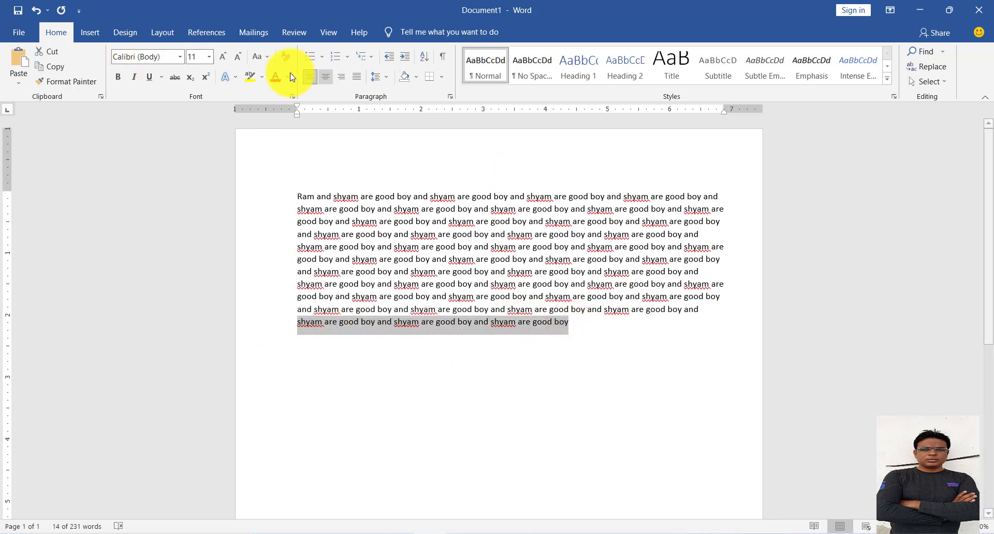
pyautogui.click(119, 78)
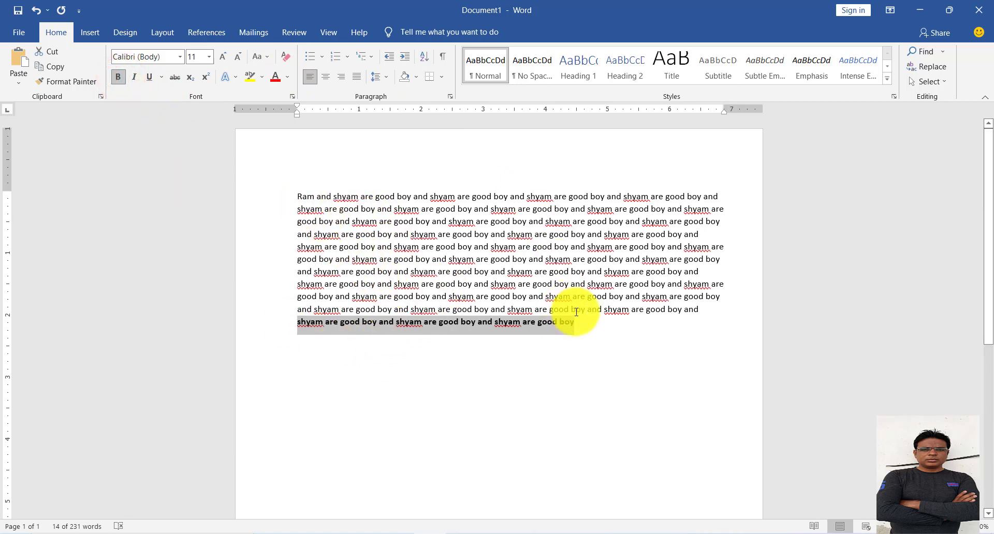
pyautogui.click(118, 75)
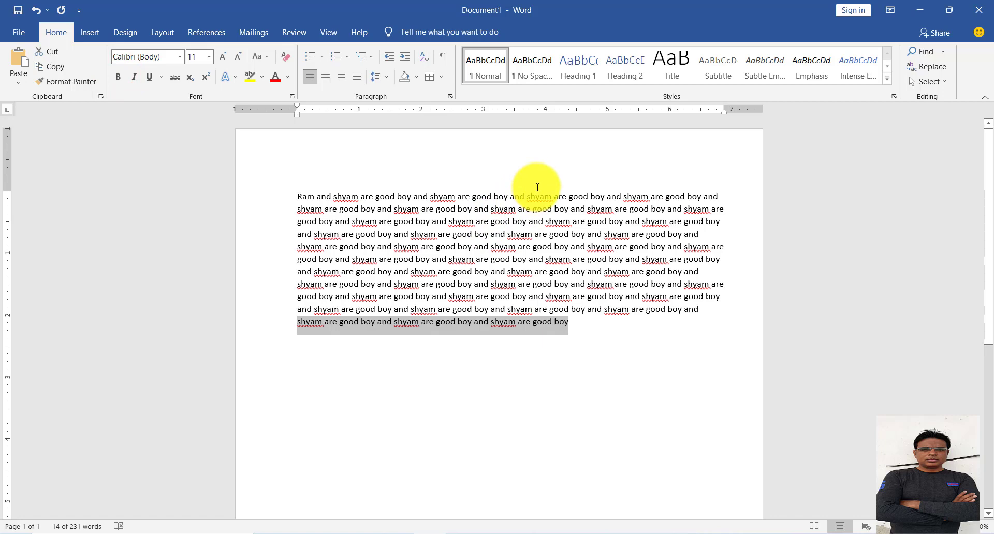
pyautogui.hotkey('ctrl', 'b')
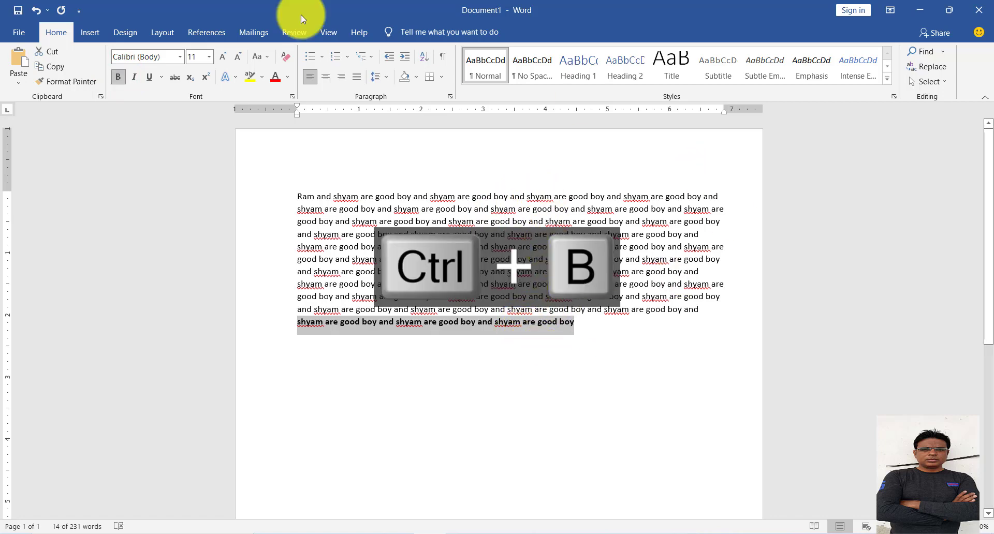
pyautogui.click(118, 77)
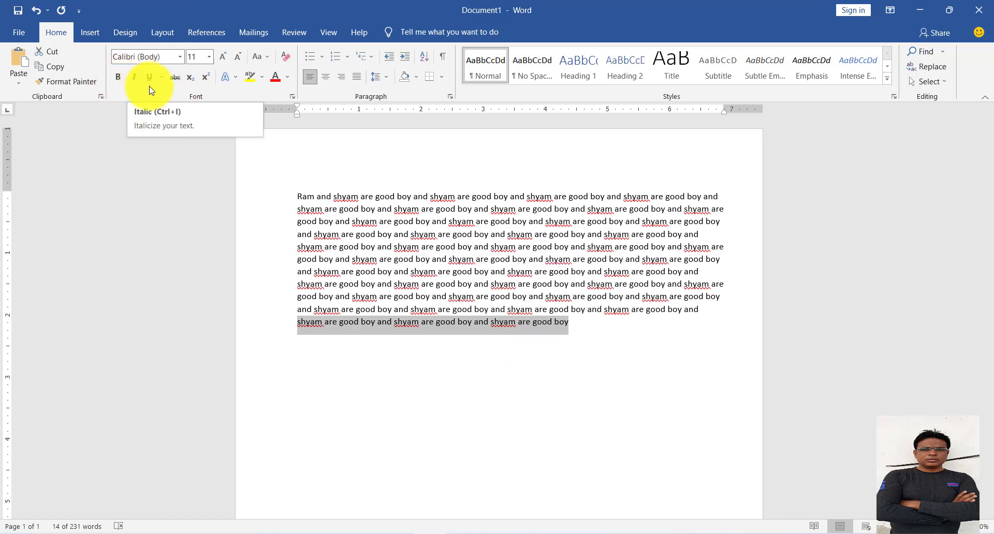
# Turn italic on and off for the selected last line of the paragraph.
pyautogui.hotkey('ctrl', 'i')
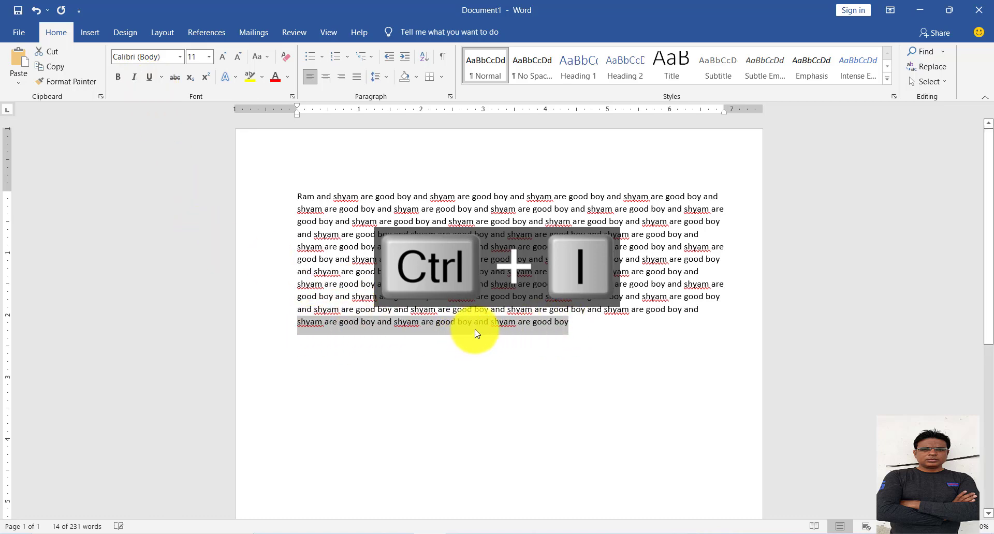
pyautogui.hotkey('ctrl', 'i')
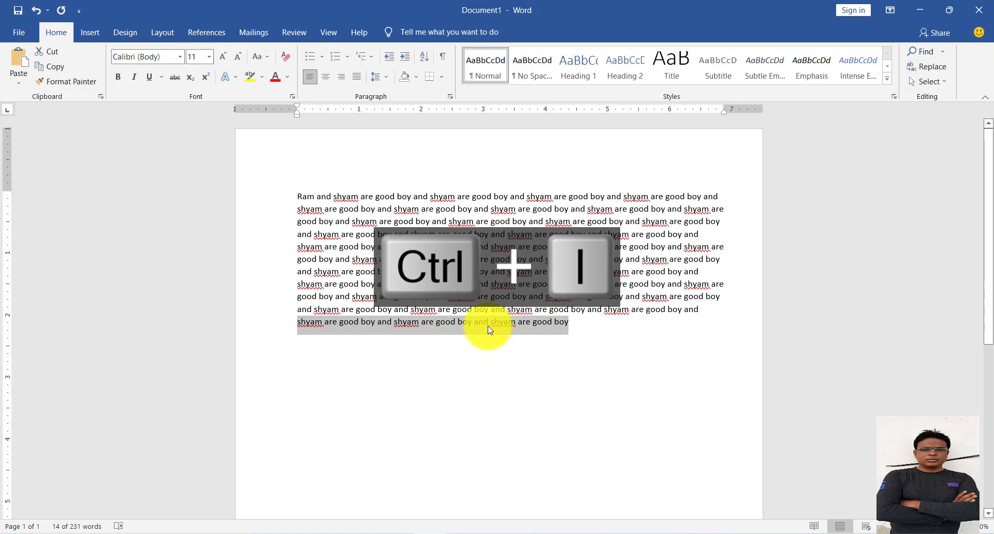
# Toggle italic repeatedly on the selected last line of the paragraph, finishing with italic off.
pyautogui.hotkey('ctrl', 'i')
pyautogui.hotkey('ctrl', 'i')
pyautogui.hotkey('ctrl', 'i')
pyautogui.hotkey('ctrl', 'i')
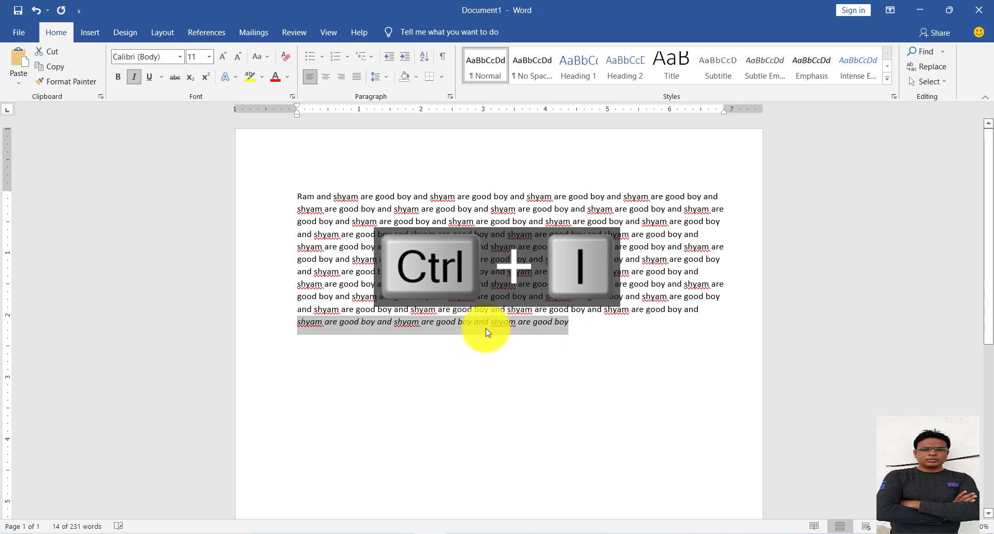
pyautogui.click(134, 77)
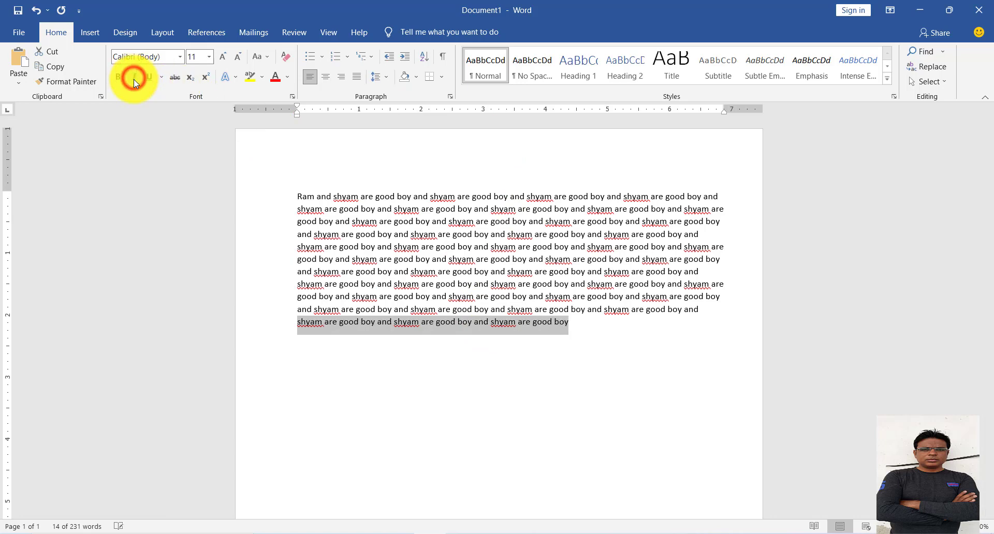
pyautogui.click(133, 81)
pyautogui.click(133, 81)
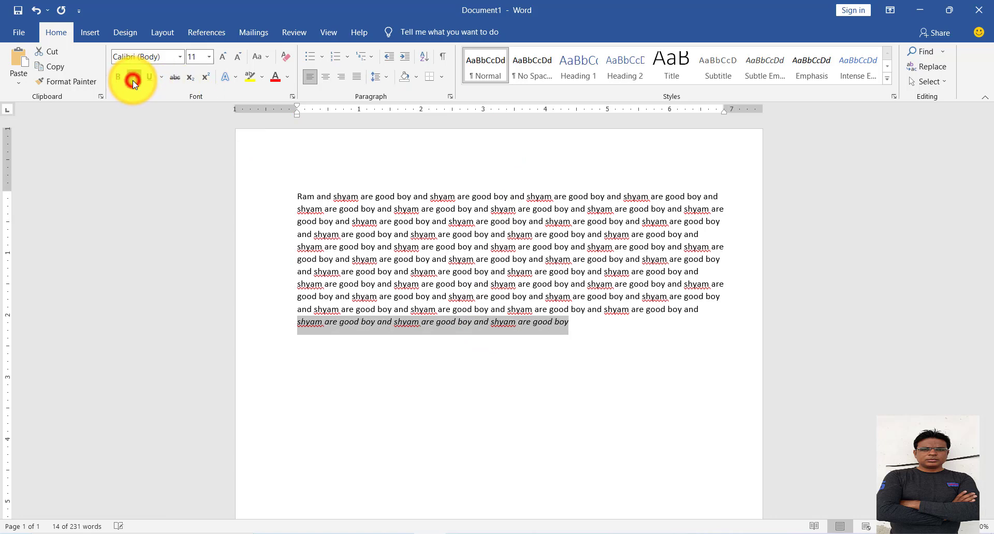
# Apply a single underline to the selected last line and change it to a double underline.
pyautogui.click(162, 81)
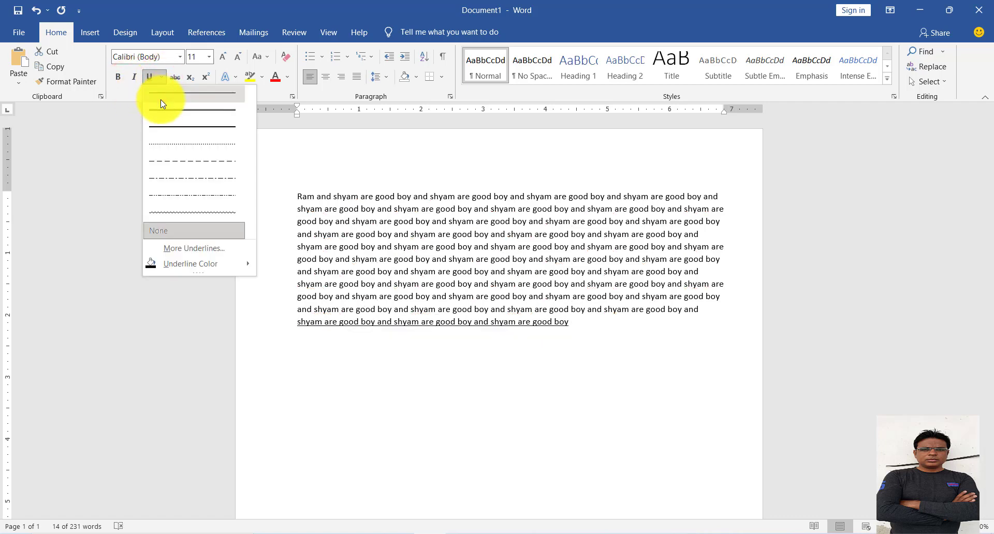
pyautogui.click(160, 99)
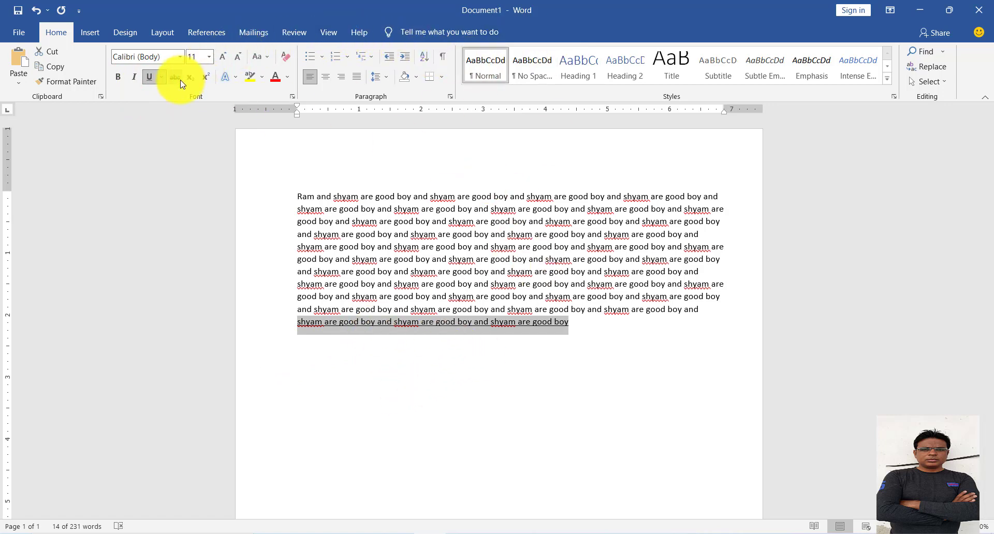
pyautogui.click(162, 77)
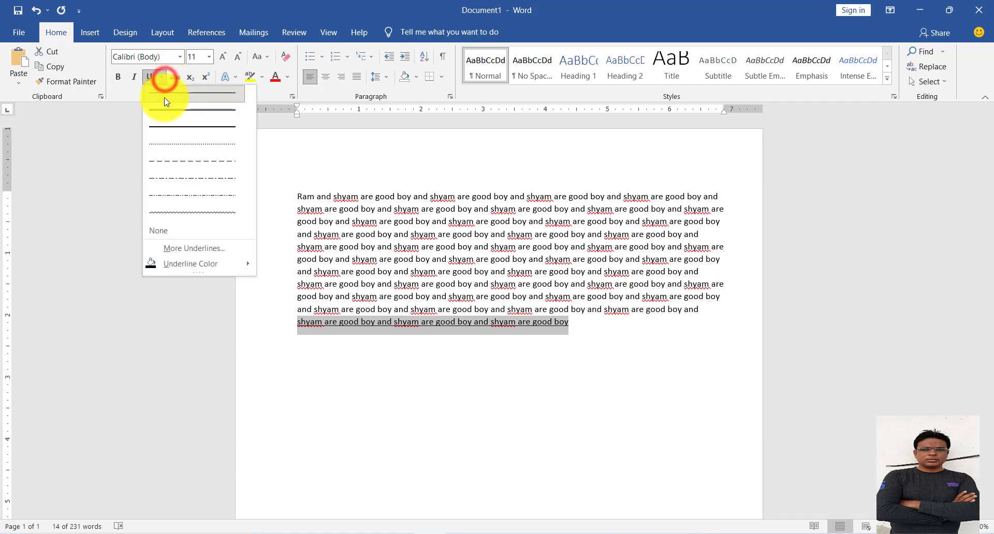
pyautogui.click(163, 109)
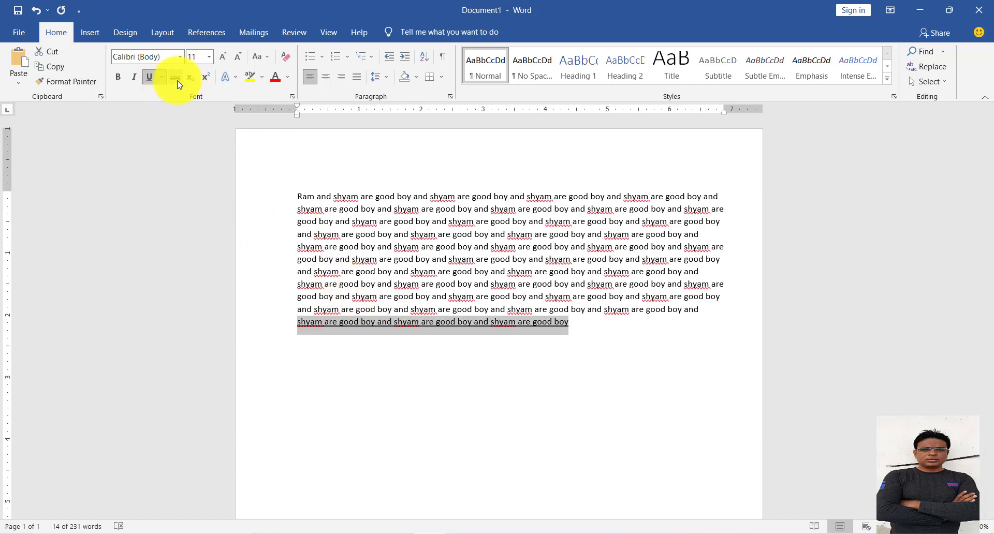
pyautogui.click(162, 78)
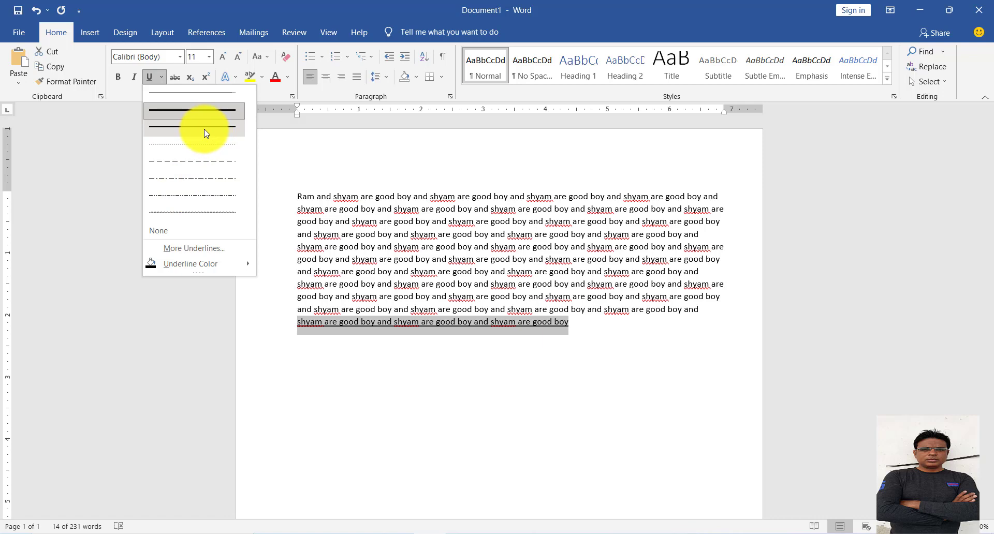
pyautogui.click(202, 111)
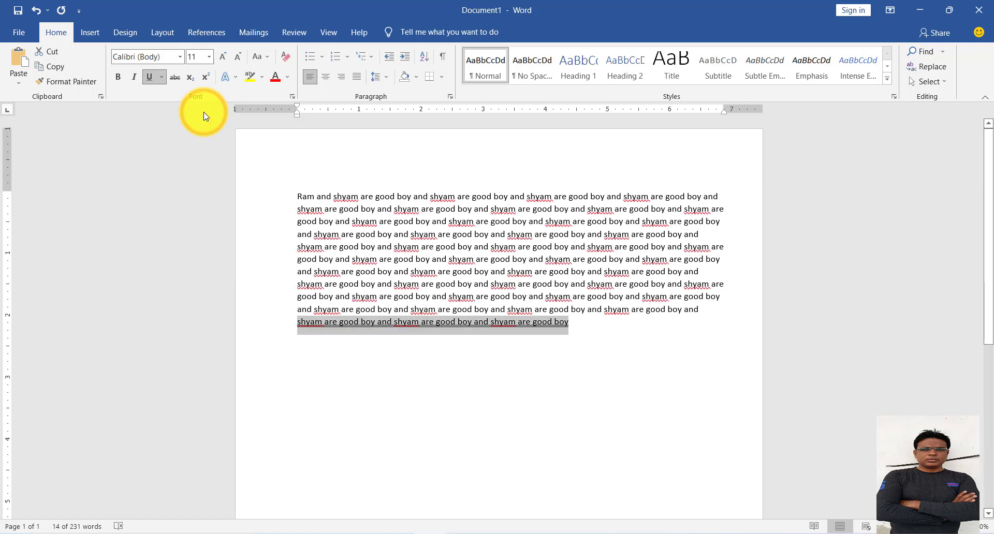
# Set the underline color of the paragraph's last line to the standard Red.
pyautogui.click(162, 77)
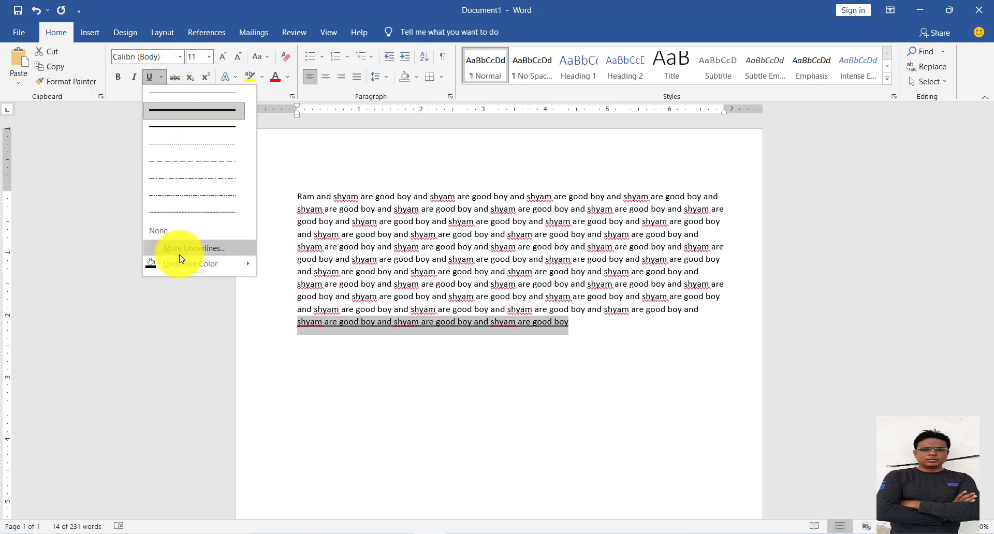
pyautogui.moveTo(181, 269)
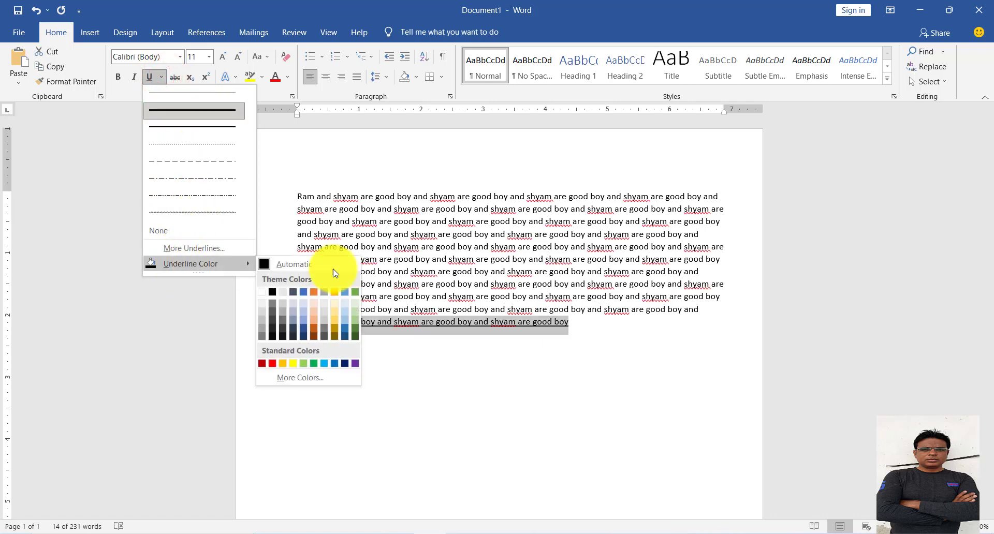
pyautogui.click(271, 364)
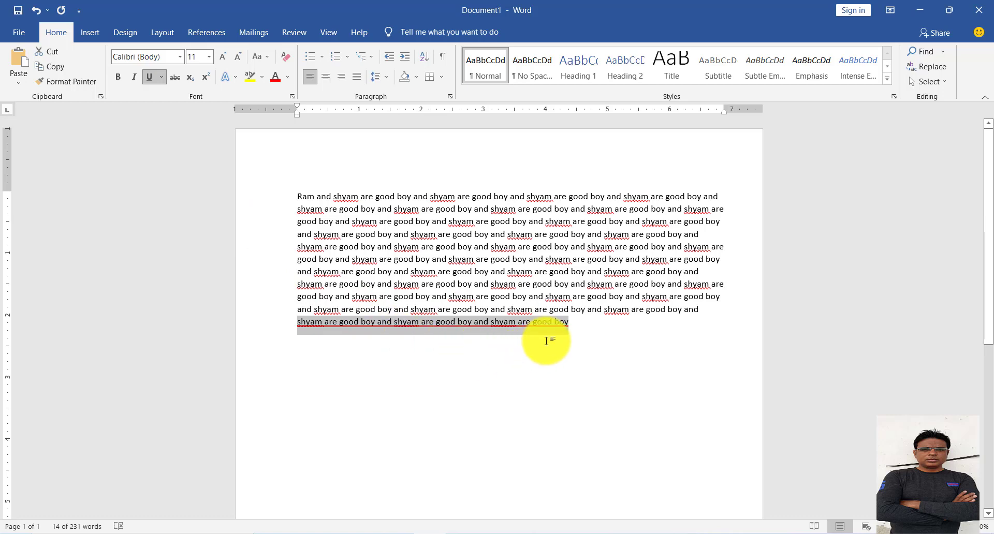
pyautogui.moveTo(570, 326); pyautogui.dragTo(272, 330)
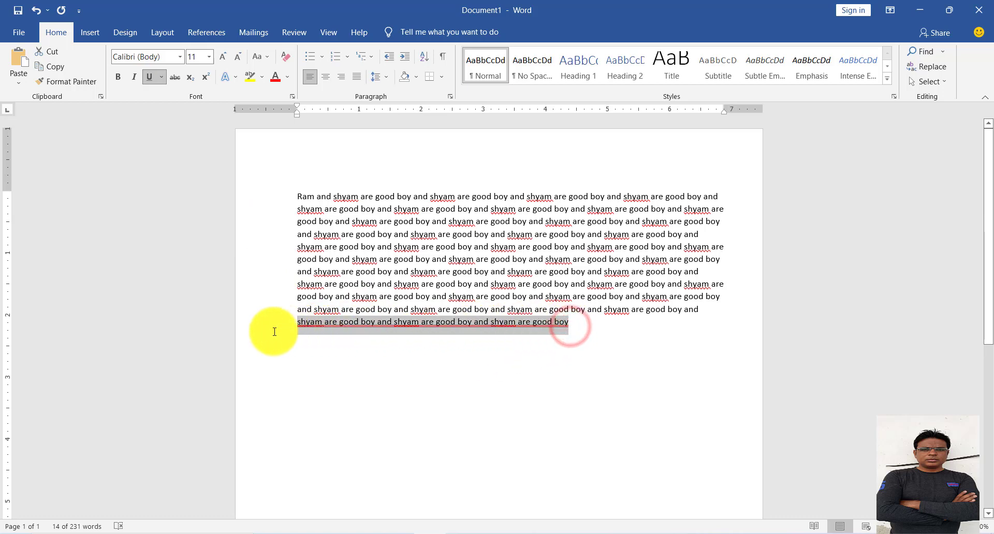
# Remove the underline from the paragraph's last line and try strikethrough on it.
pyautogui.click(161, 78)
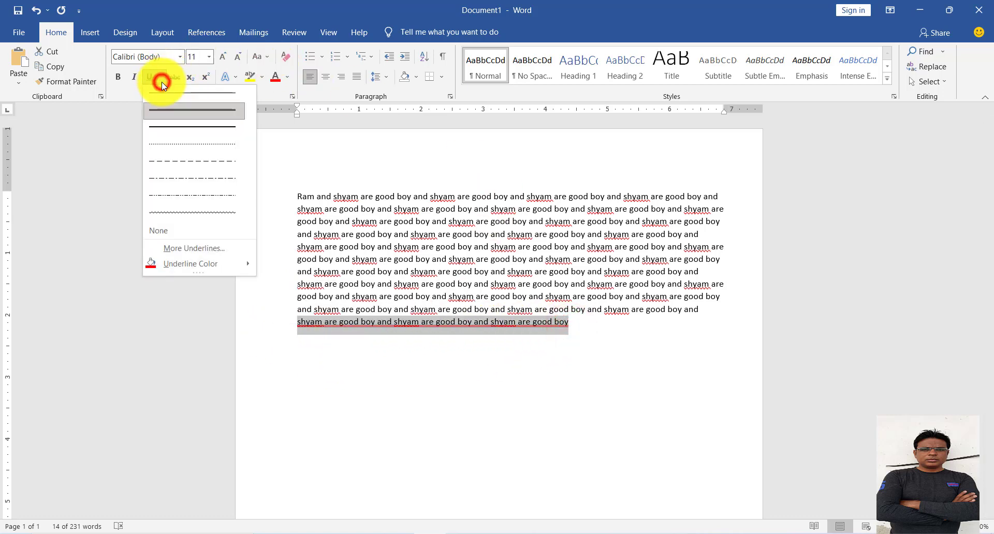
pyautogui.click(148, 77)
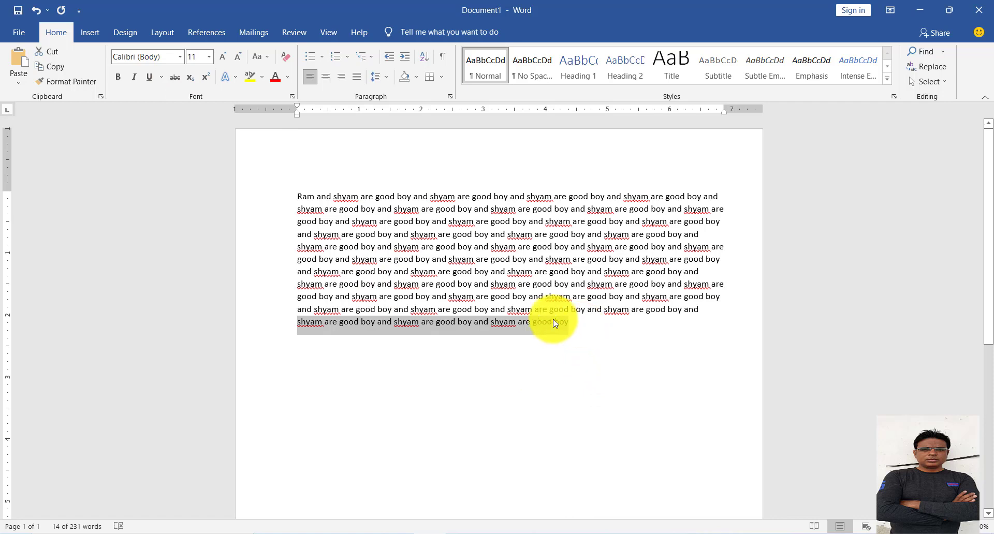
pyautogui.click(173, 75)
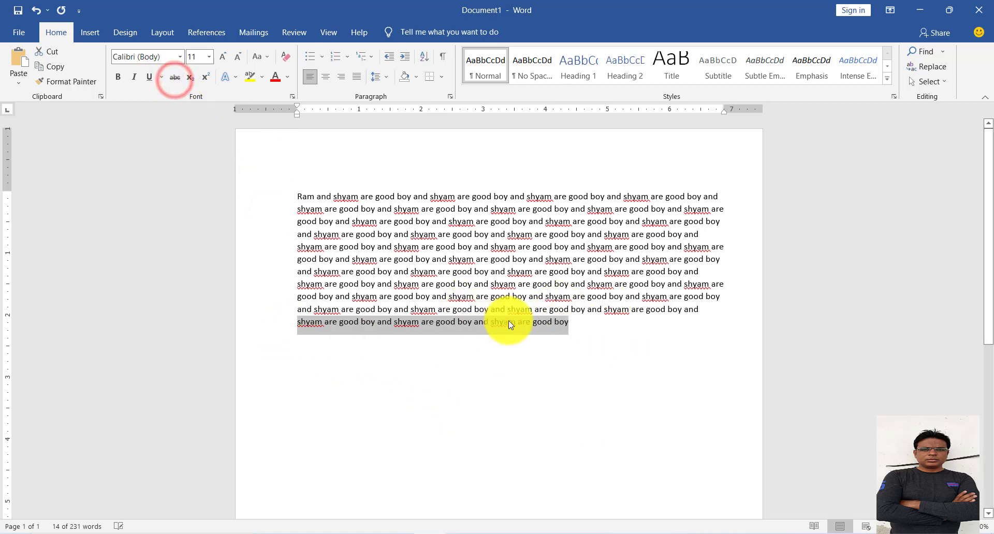
# Replace the whole paragraph with the text "THIS IS CO2 AND NO2" at font size 24.
pyautogui.moveTo(575, 322); pyautogui.dragTo(237, 176)
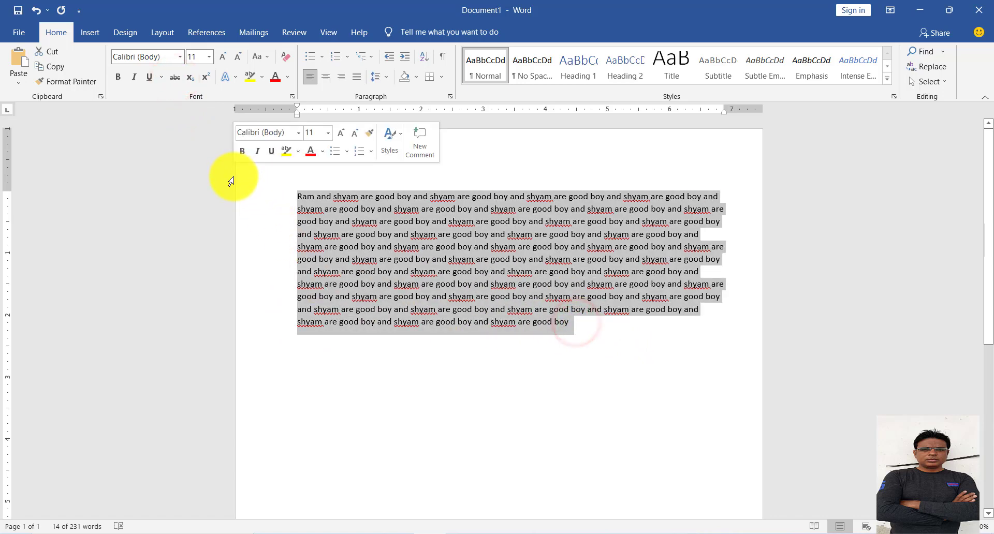
pyautogui.press('Delete')
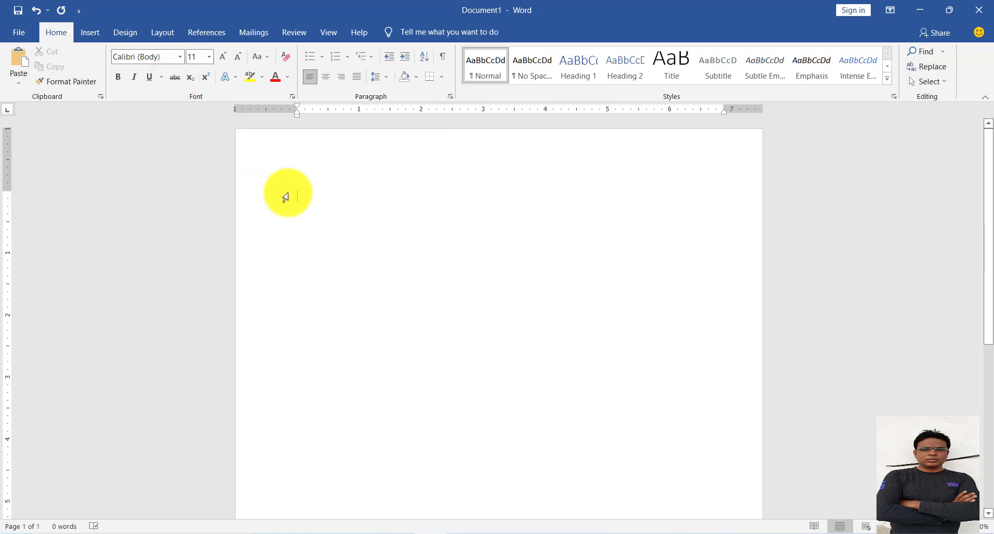
pyautogui.click(209, 57)
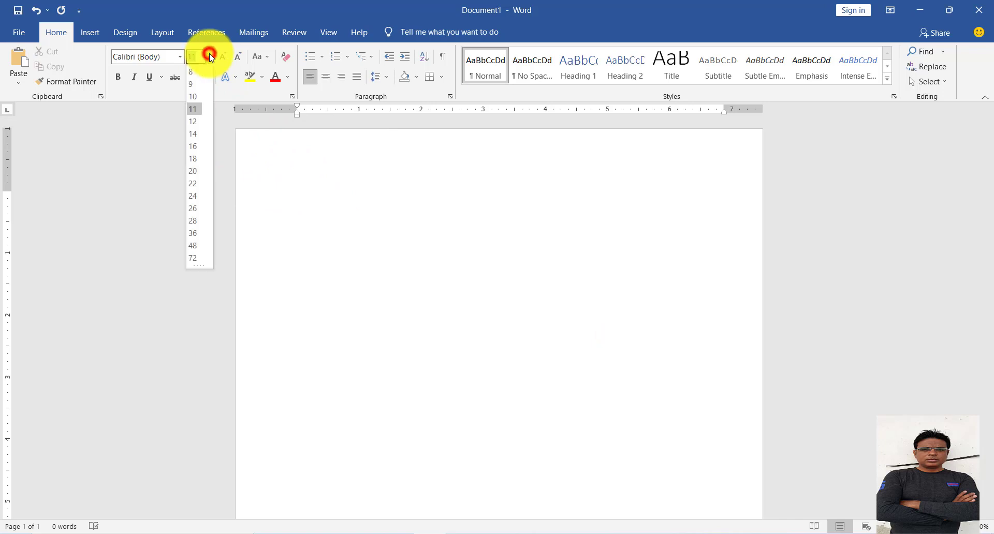
pyautogui.click(193, 195)
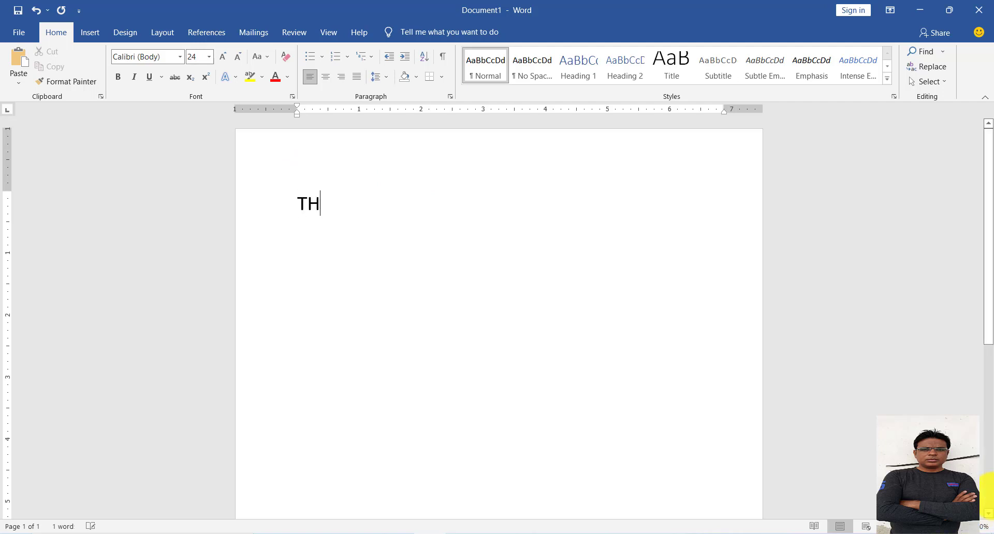
pyautogui.write('IS IS CO2 AND NO2')
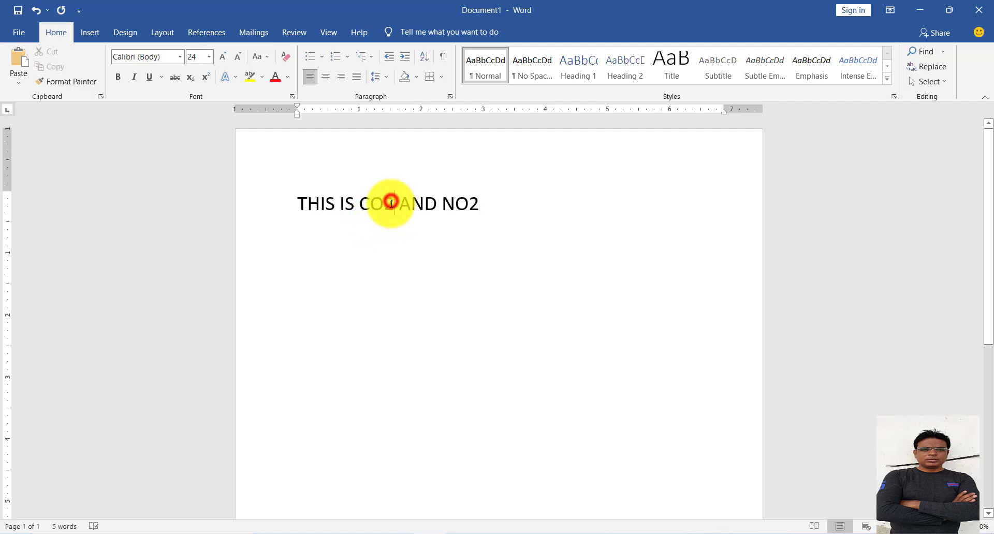
# Format the 2 in CO2 and the 2 in NO2 as subscript and deselect the text.
pyautogui.moveTo(391, 203); pyautogui.dragTo(383, 206)
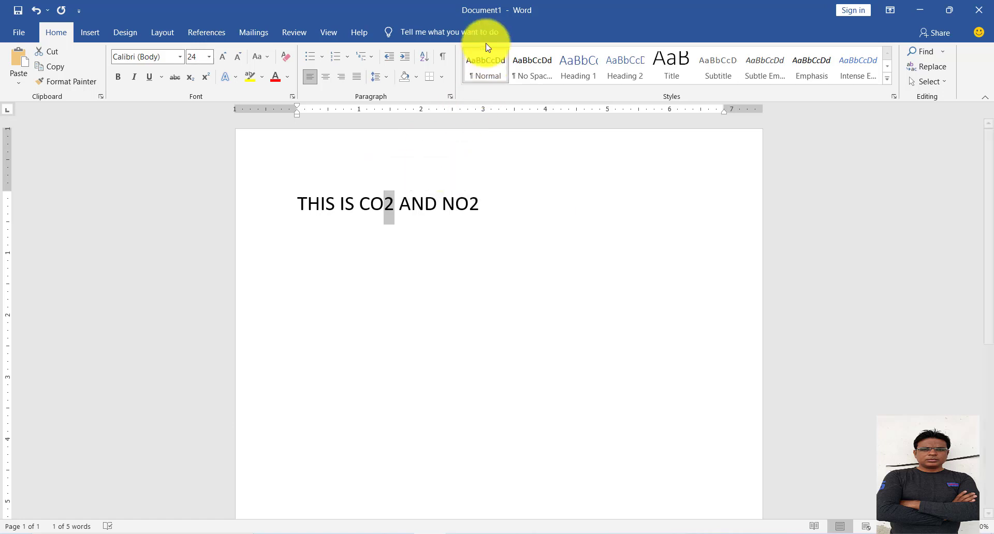
pyautogui.click(190, 78)
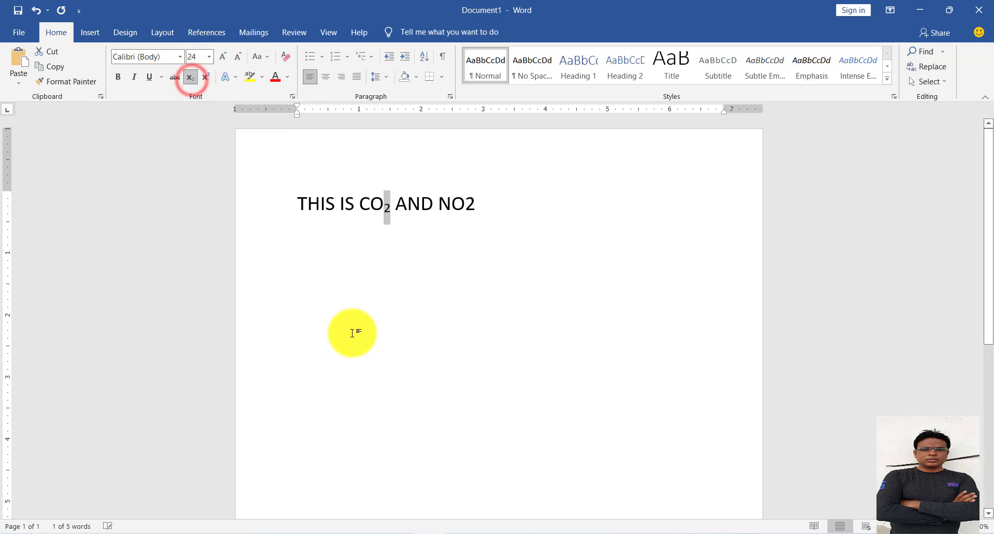
pyautogui.moveTo(480, 202); pyautogui.dragTo(464, 203)
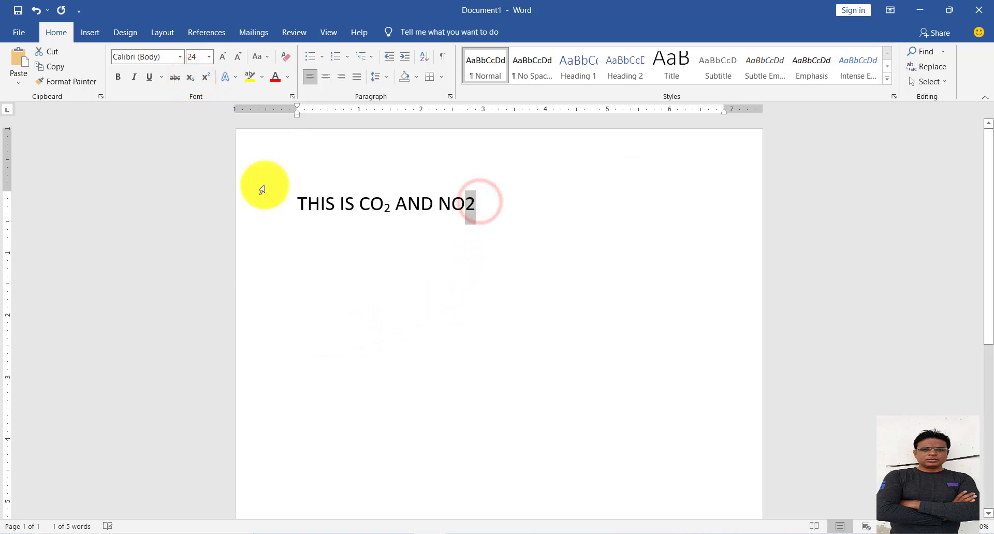
pyautogui.click(193, 79)
pyautogui.click(487, 207)
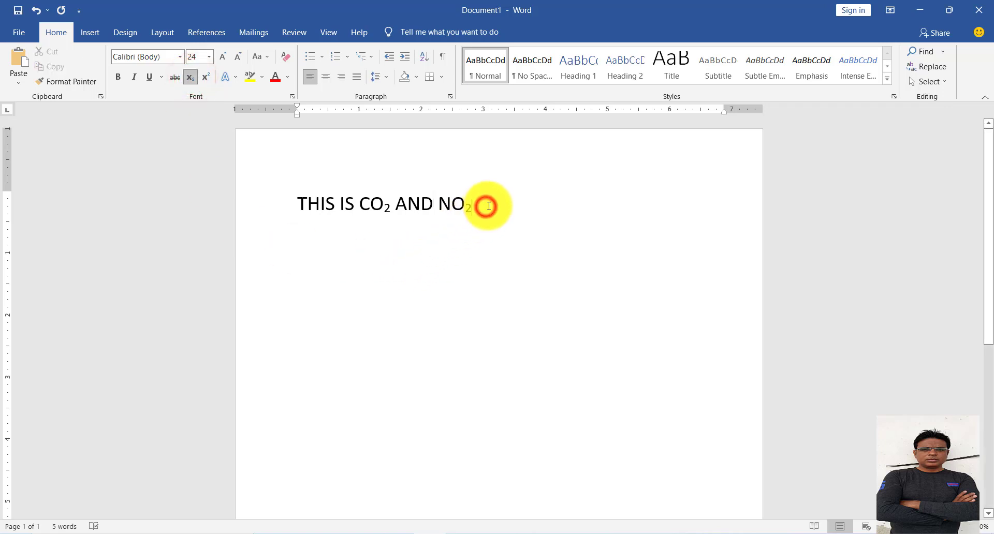
pyautogui.click(523, 189)
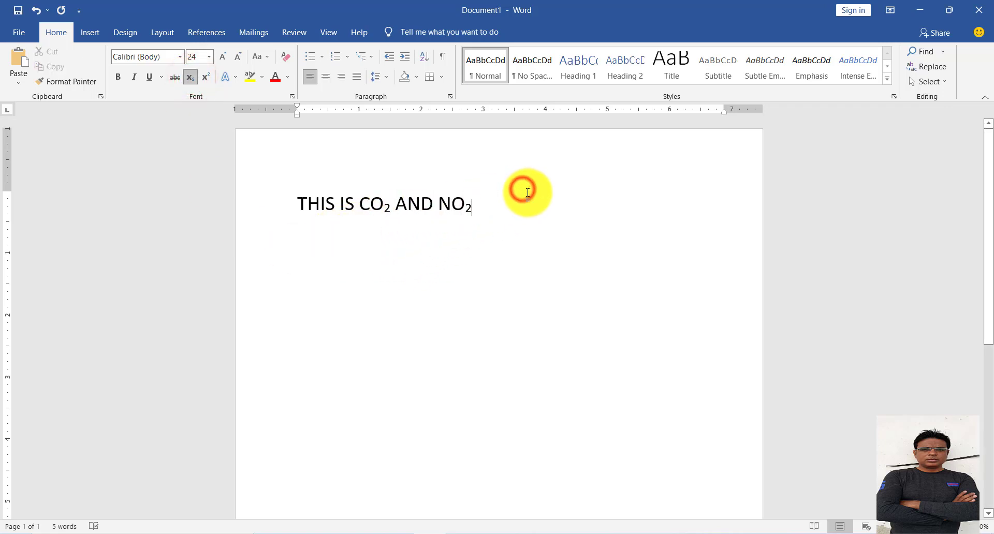
# Clear the chemical formula line and enter "THIS IS THE SQAURE OF 102" in its place.
pyautogui.press('Return')
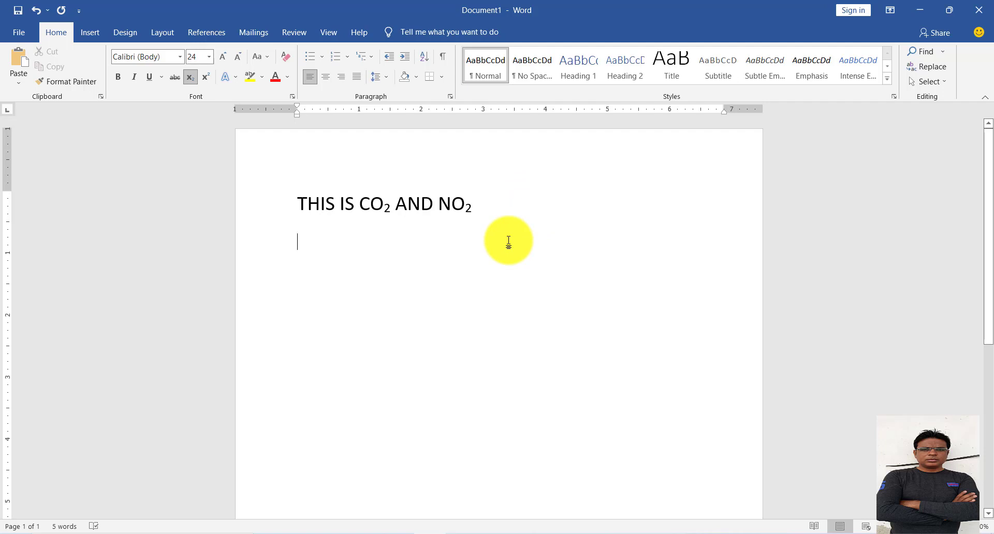
pyautogui.press('BackSpace')
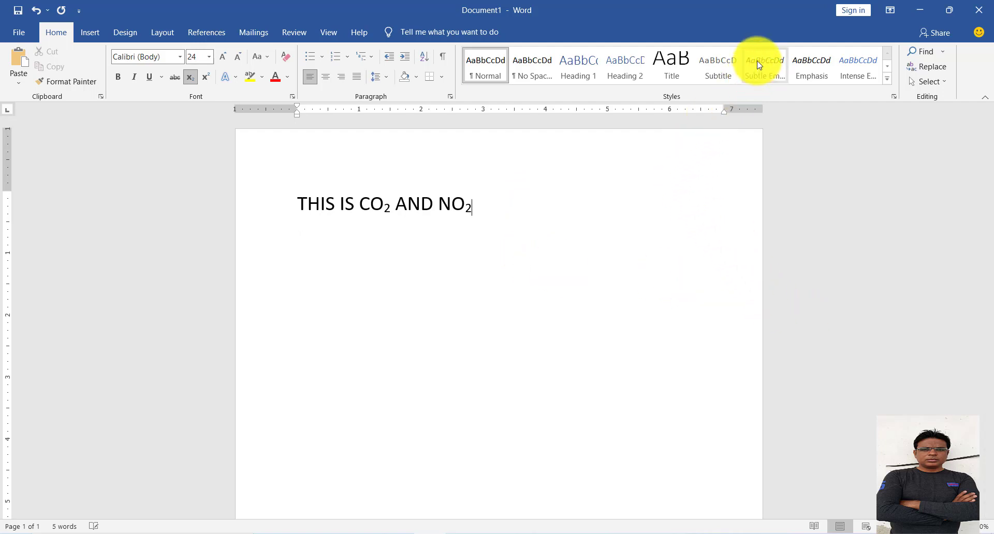
pyautogui.press('BackSpace')
pyautogui.press('BackSpace')
pyautogui.press('BackSpace')
pyautogui.press('BackSpace')
pyautogui.press('BackSpace')
pyautogui.press('BackSpace')
pyautogui.press('BackSpace')
pyautogui.press('BackSpace')
pyautogui.press('BackSpace')
pyautogui.press('BackSpace')
pyautogui.press('BackSpace')
pyautogui.press('BackSpace')
pyautogui.press('BackSpace')
pyautogui.press('BackSpace')
pyautogui.press('BackSpace')
pyautogui.press('BackSpace')
pyautogui.press('BackSpace')
pyautogui.press('BackSpace')
pyautogui.press('BackSpace')
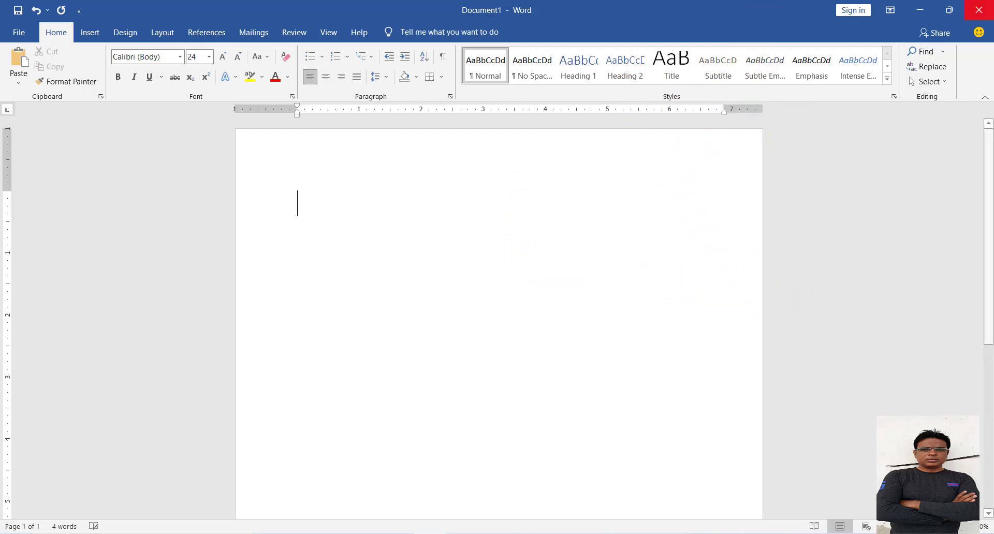
pyautogui.write('THIS IS TH')
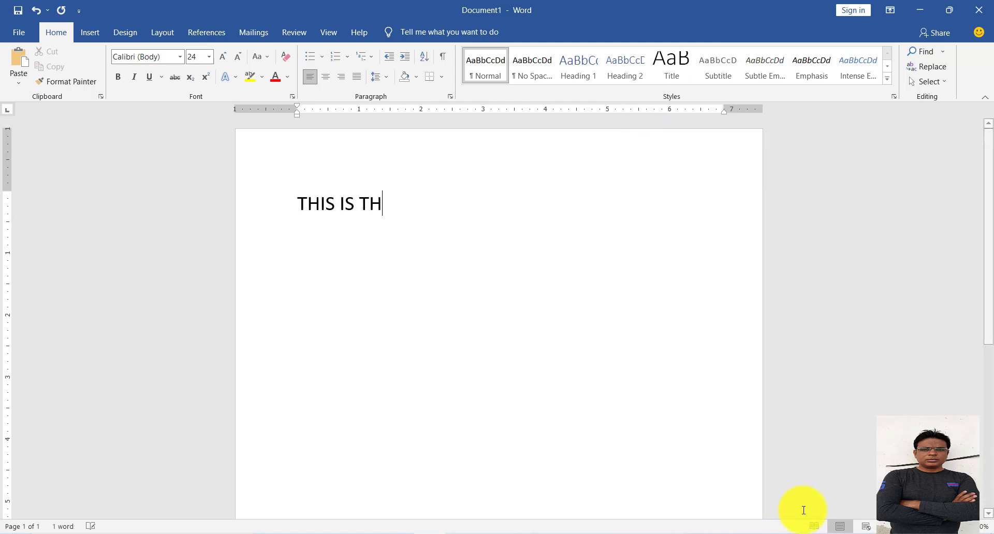
pyautogui.write('E SQ')
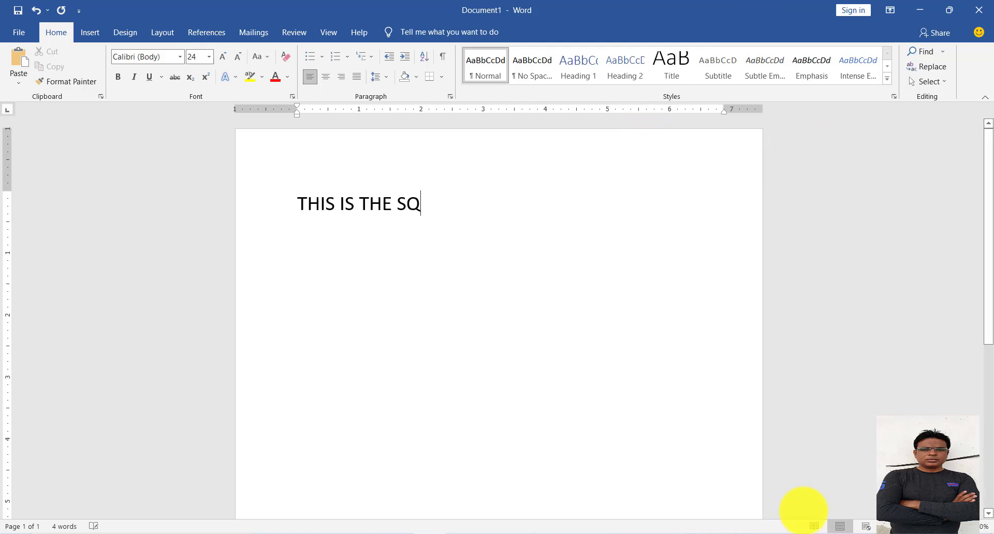
pyautogui.write('AURE OF 1023')
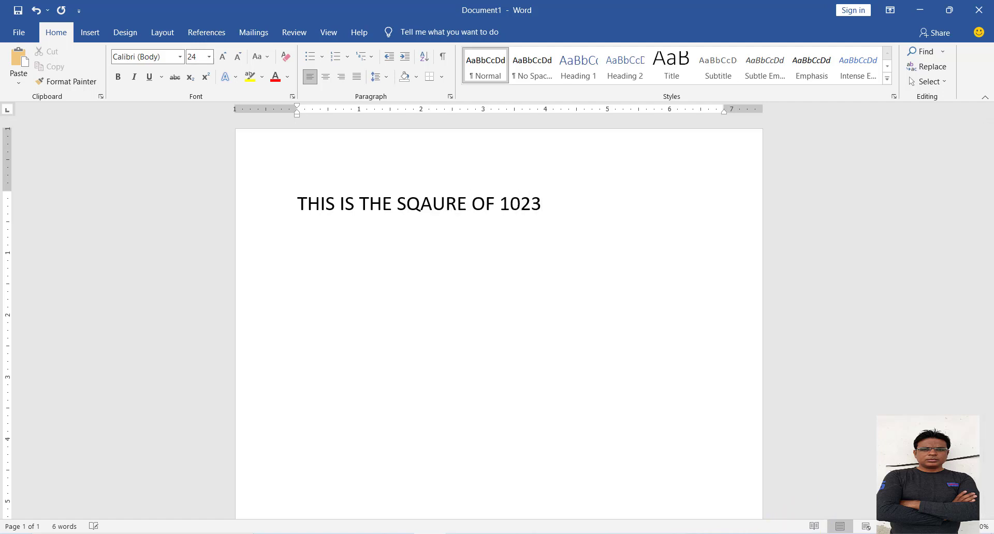
pyautogui.press('BackSpace')
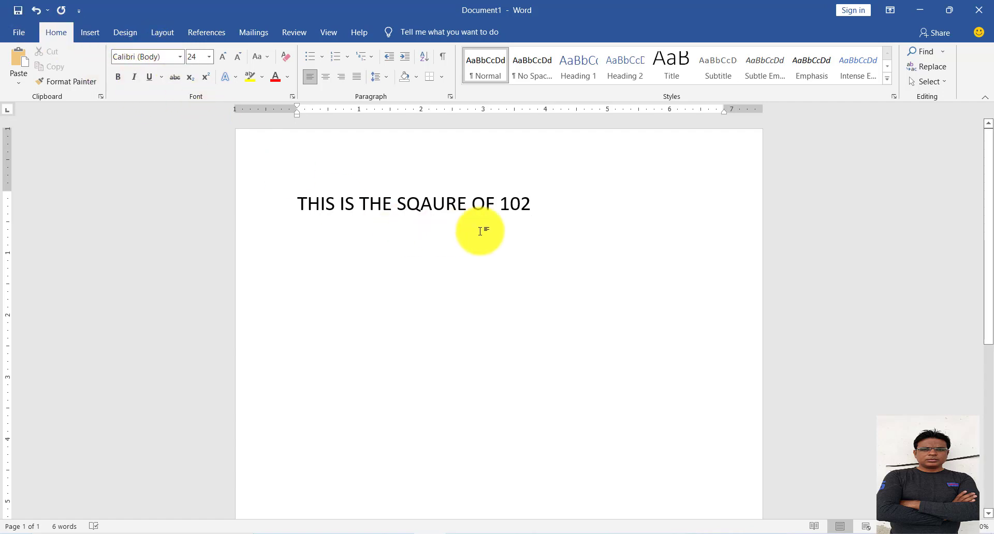
# Format the final 2 of 102 as superscript and deselect it.
pyautogui.moveTo(530, 199); pyautogui.dragTo(521, 200)
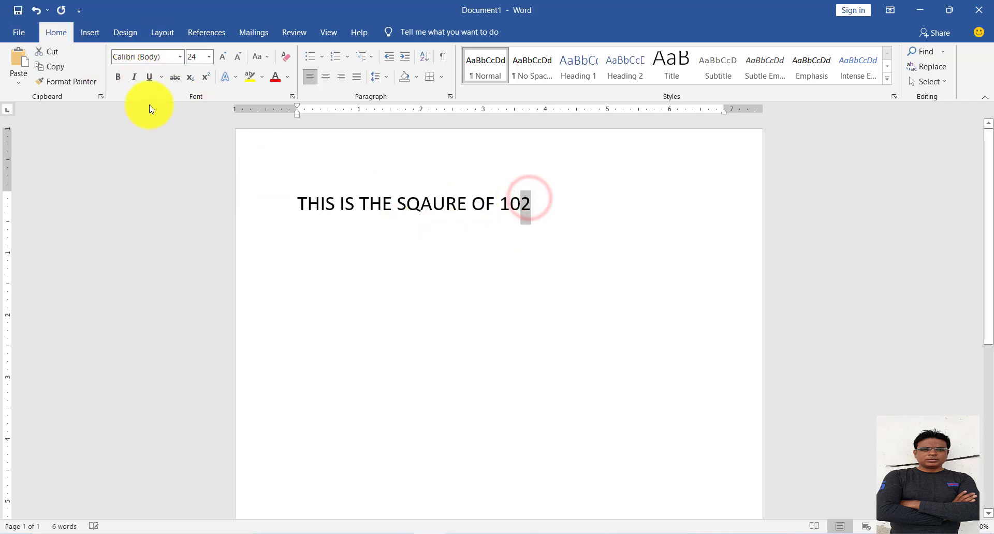
pyautogui.click(205, 79)
pyautogui.click(497, 255)
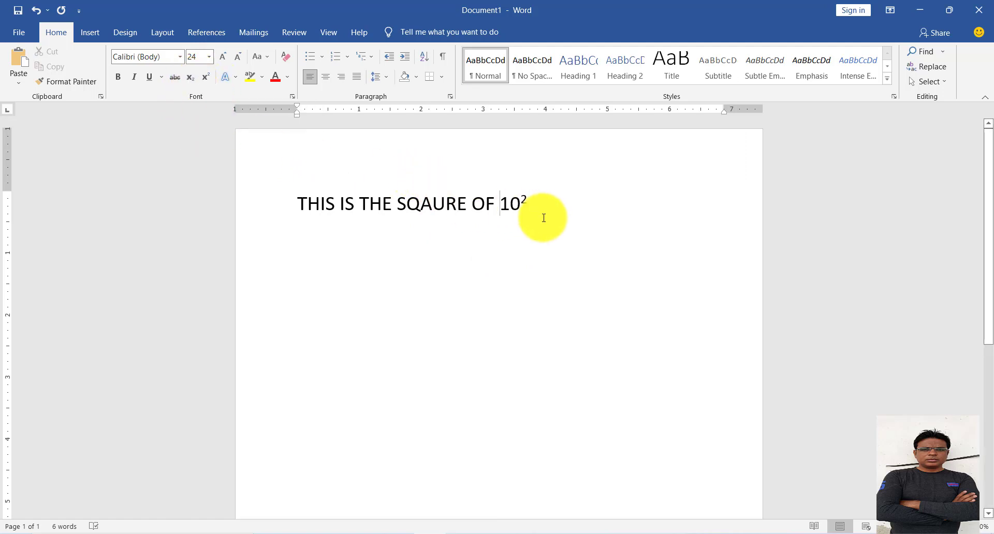
# Replace the superscript 2 after 10 with a regular 2 and add the line "THIS IS CO2 AND NO2" below.
pyautogui.moveTo(540, 204); pyautogui.dragTo(244, 202)
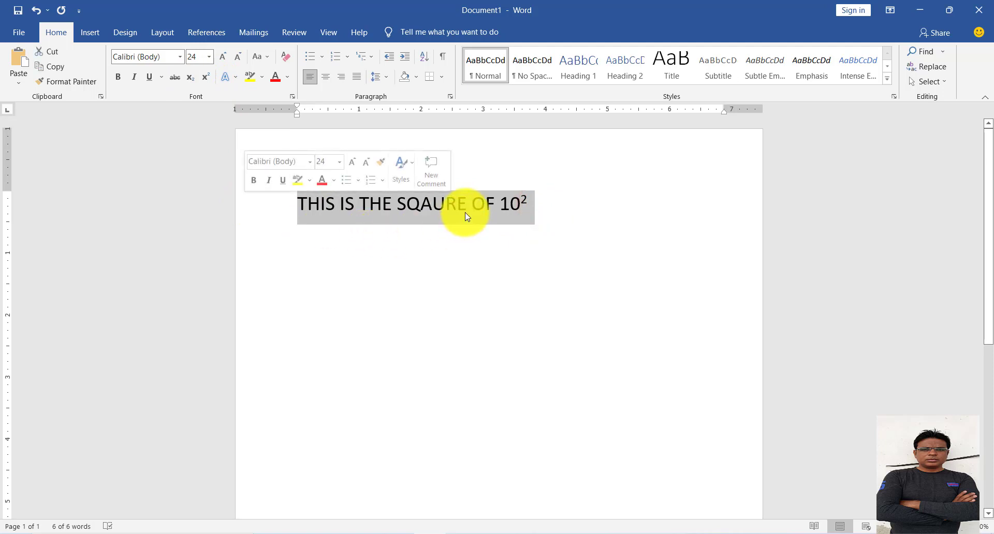
pyautogui.click(513, 209)
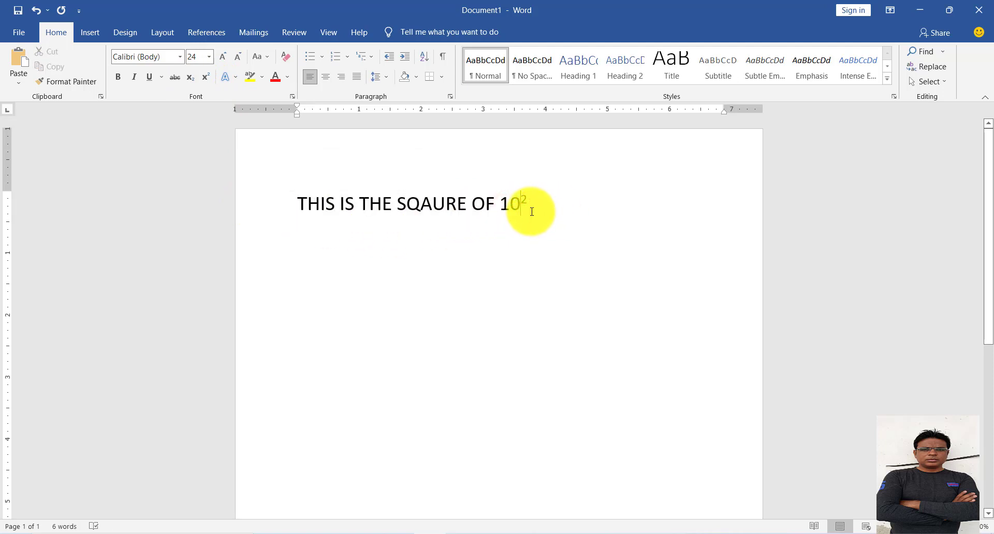
pyautogui.press('Delete')
pyautogui.write('2 ')
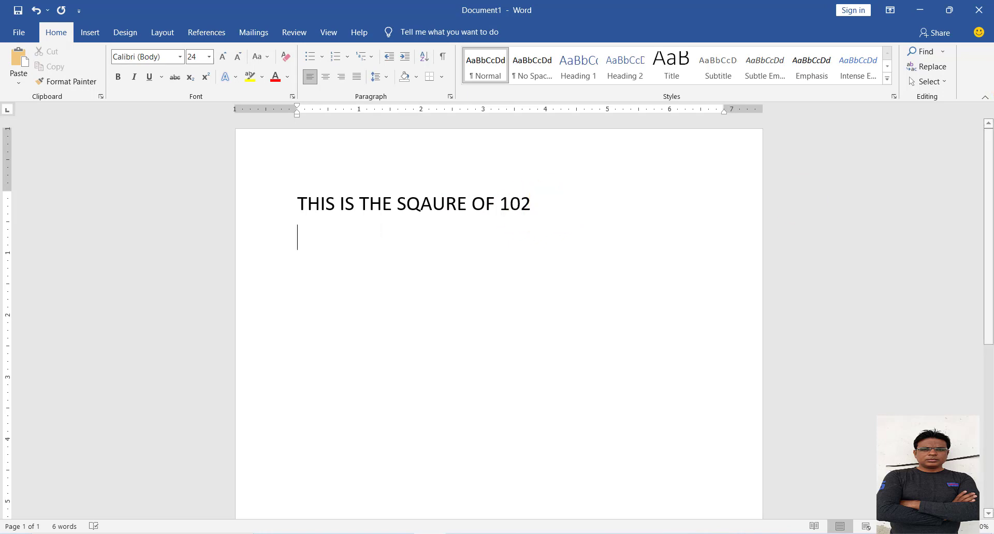
pyautogui.write('THIS IS ')
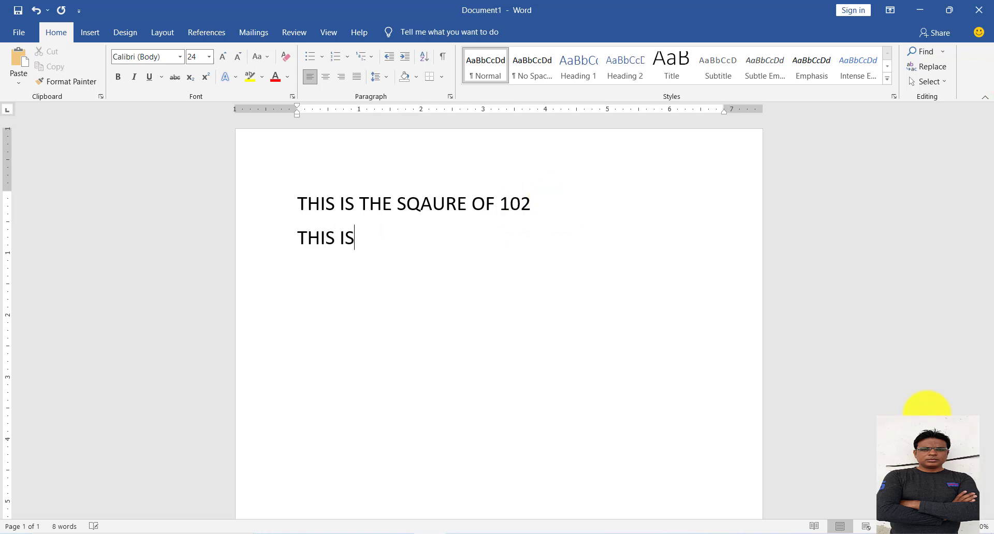
pyautogui.write('CO')
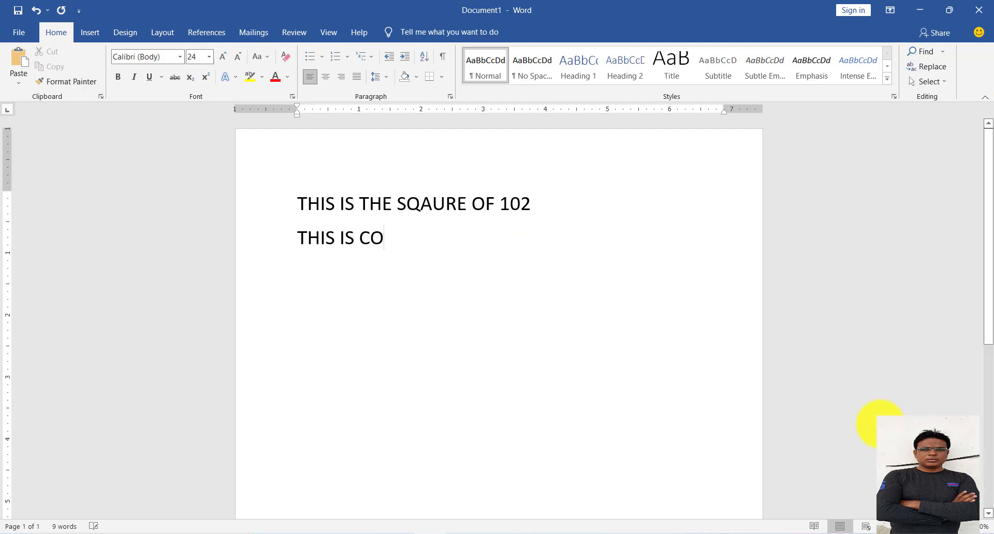
pyautogui.write('2 AND NO2')
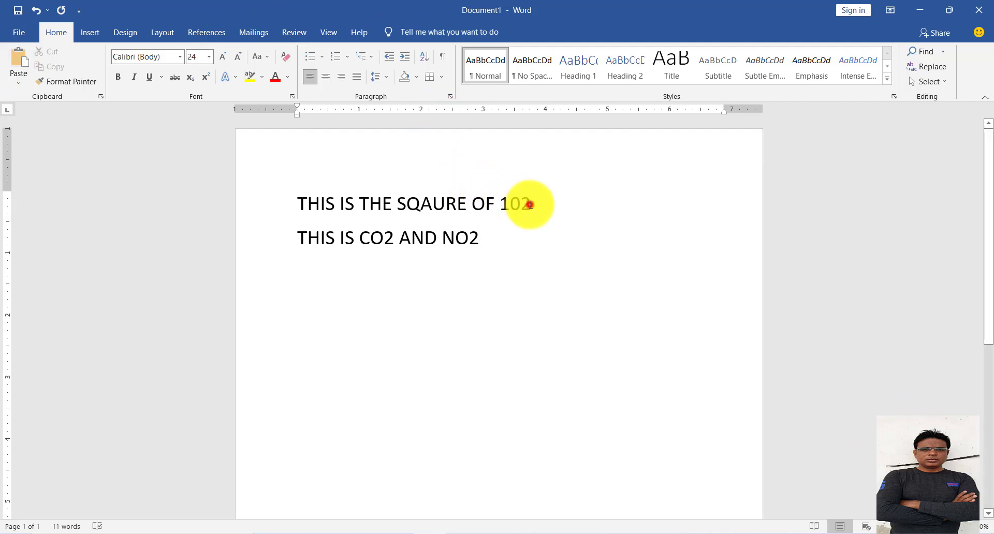
pyautogui.moveTo(531, 205); pyautogui.dragTo(521, 203)
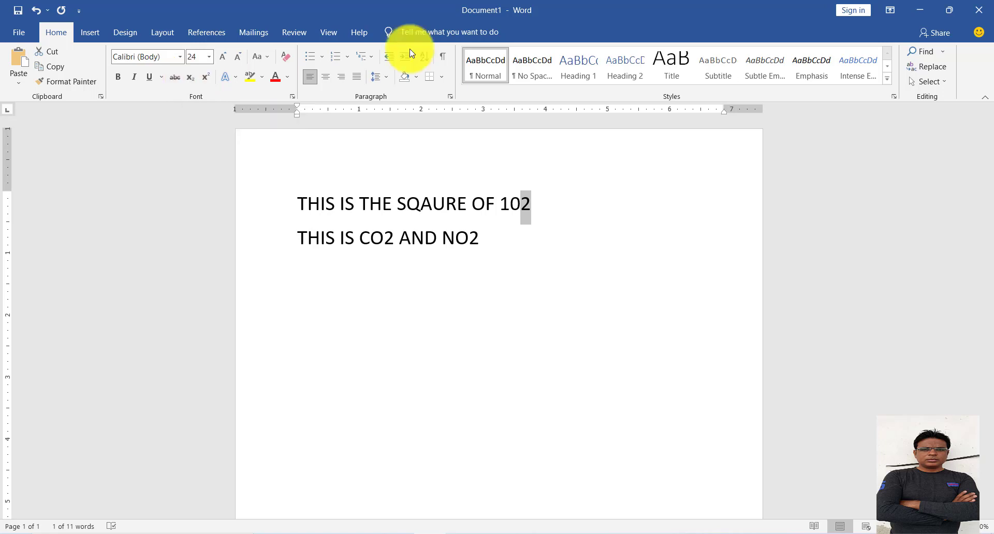
pyautogui.hotkey('ctrl', '=')
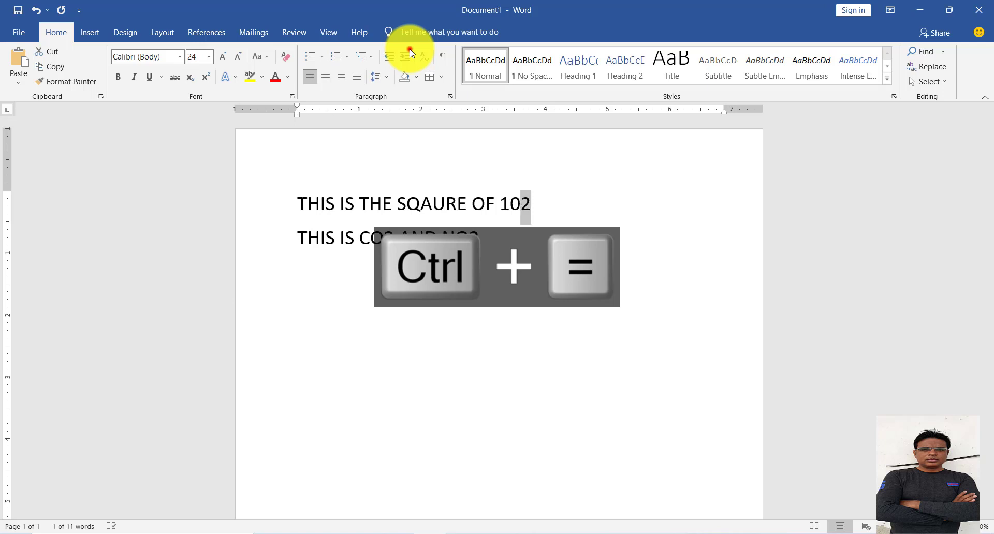
pyautogui.click(460, 302)
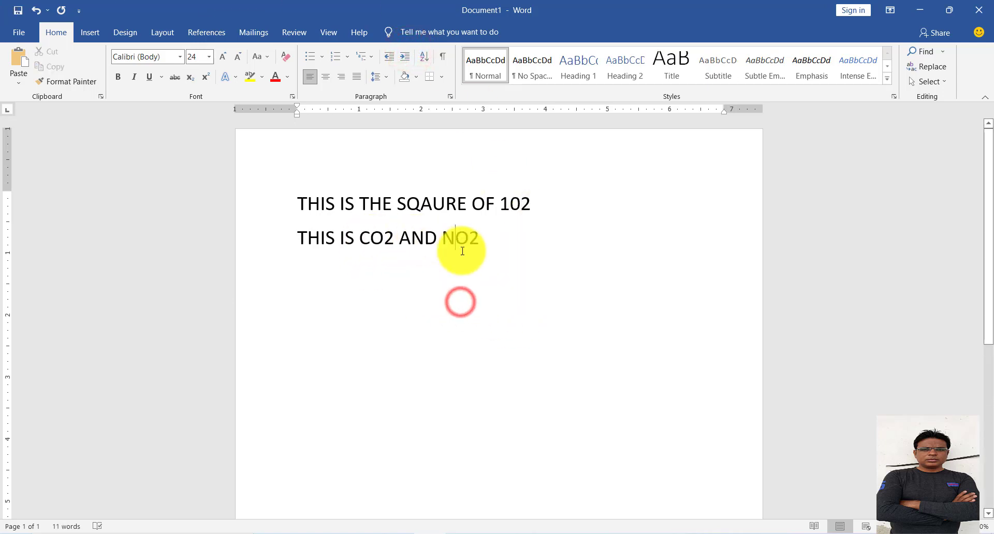
# Format the 2 in CO2 as subscript and deselect it.
pyautogui.moveTo(383, 239); pyautogui.dragTo(395, 238)
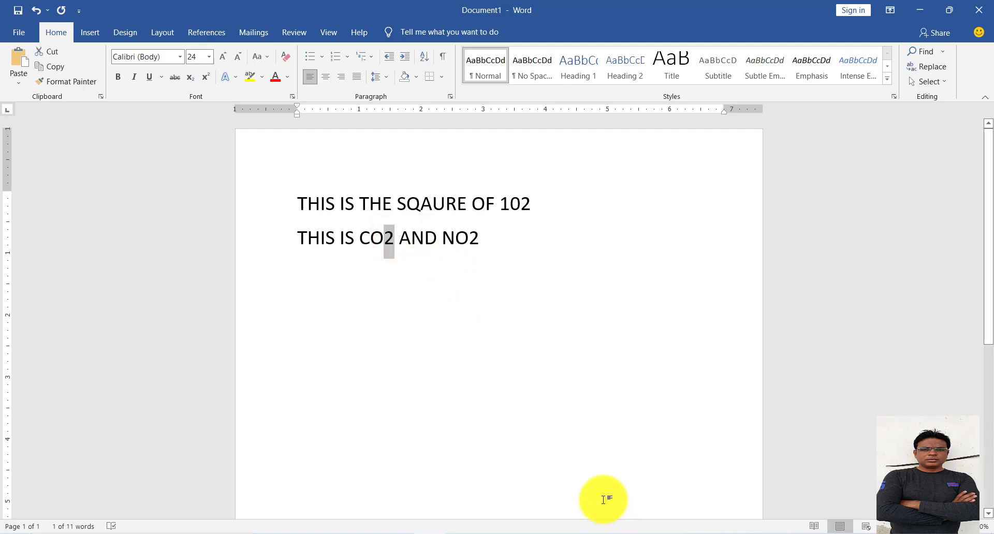
pyautogui.hotkey('ctrl', '=')
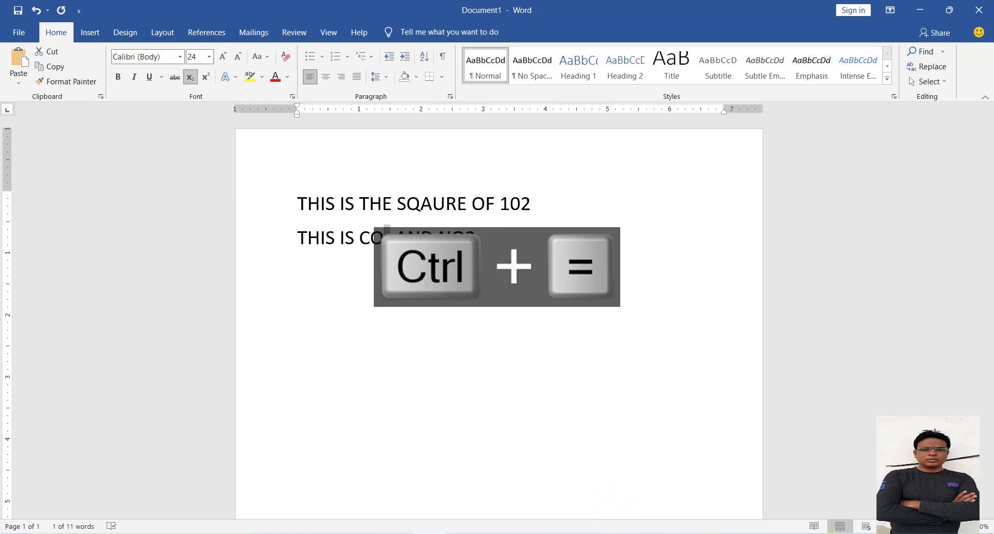
pyautogui.click(475, 236)
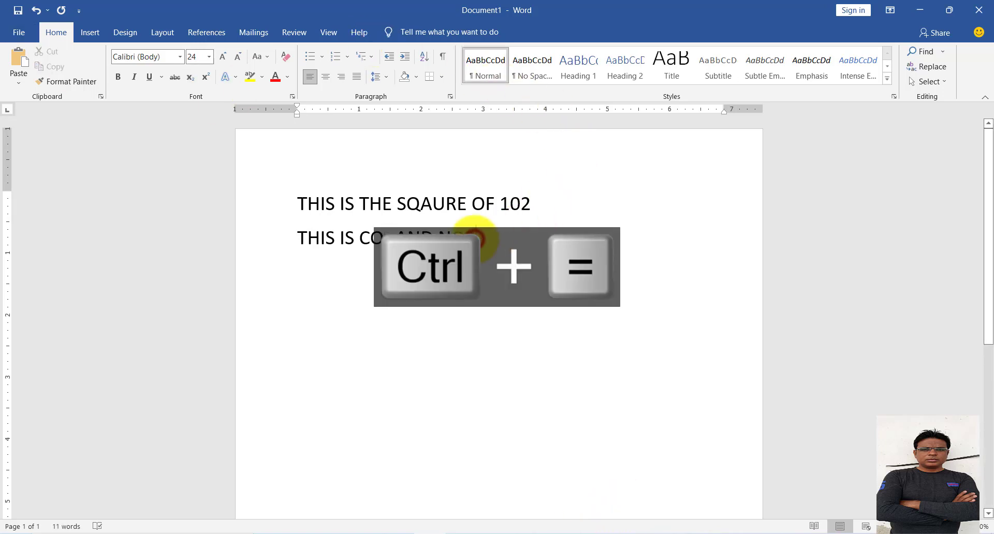
# Remove the italic formatting from NO2 and format its 2 as subscript.
pyautogui.click(485, 228)
pyautogui.click(486, 229)
pyautogui.click(479, 247)
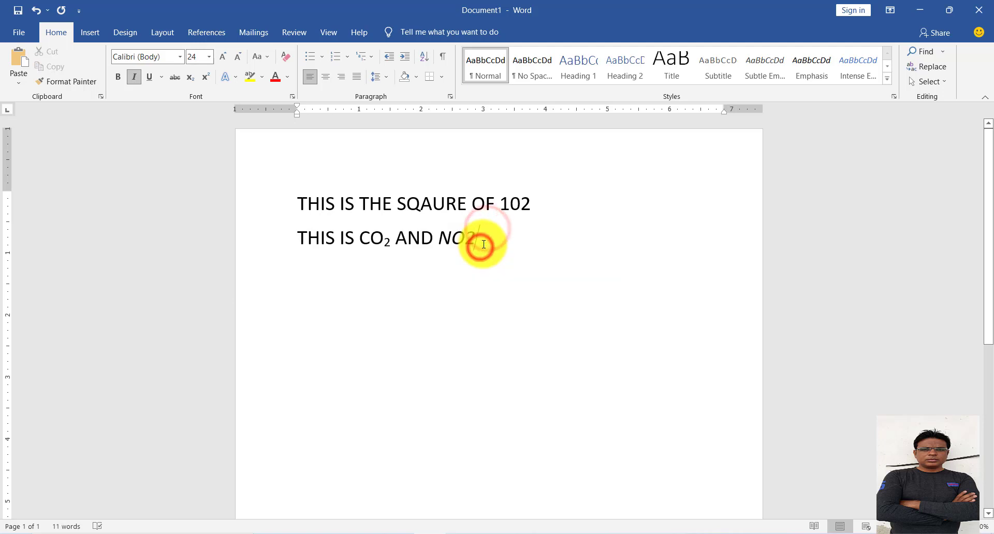
pyautogui.moveTo(482, 243); pyautogui.dragTo(440, 243)
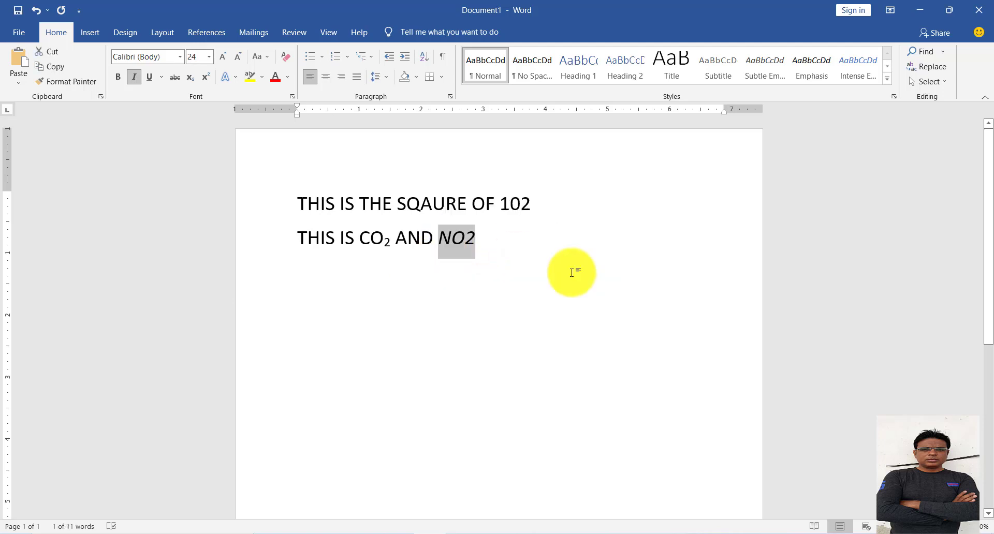
pyautogui.hotkey('ctrl', 'i')
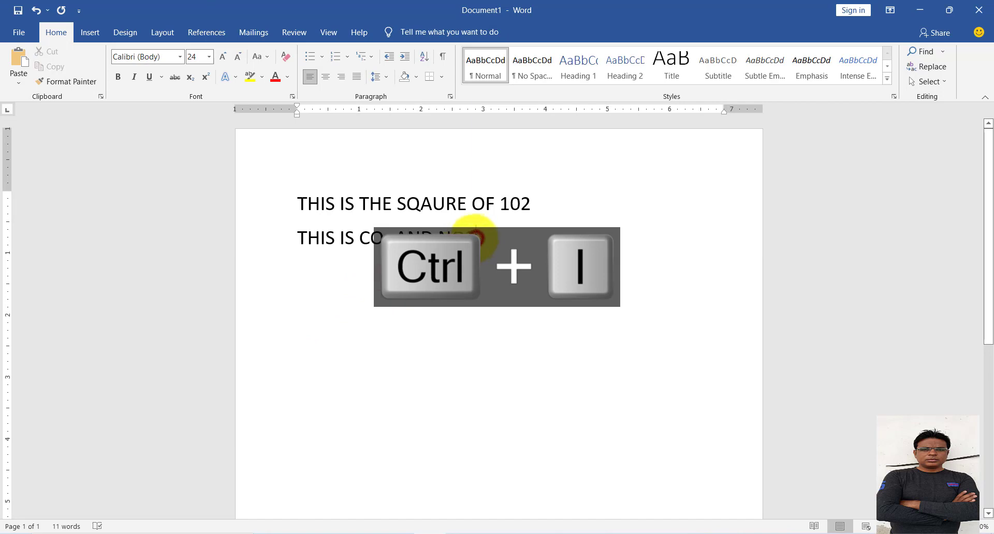
pyautogui.moveTo(476, 238); pyautogui.dragTo(463, 240)
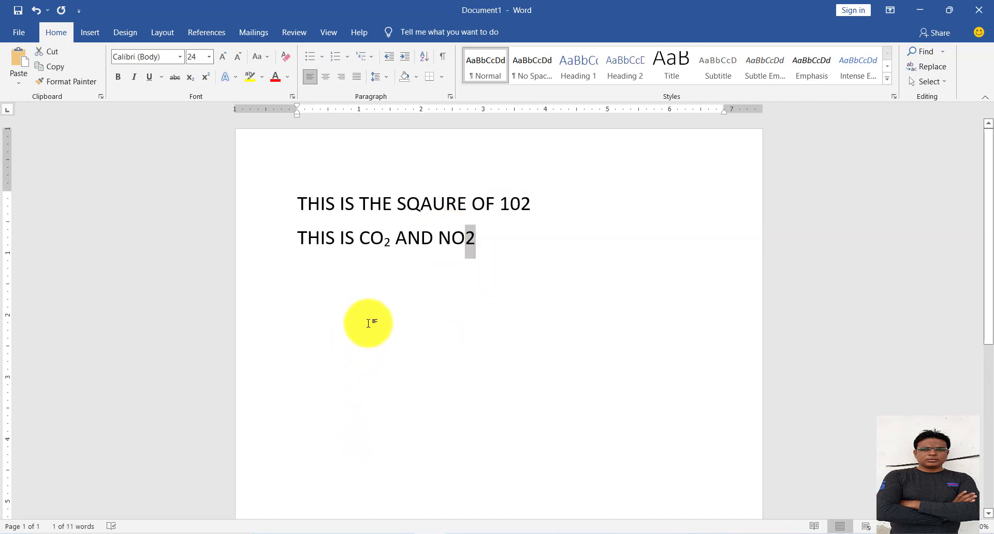
pyautogui.hotkey('ctrl', '=')
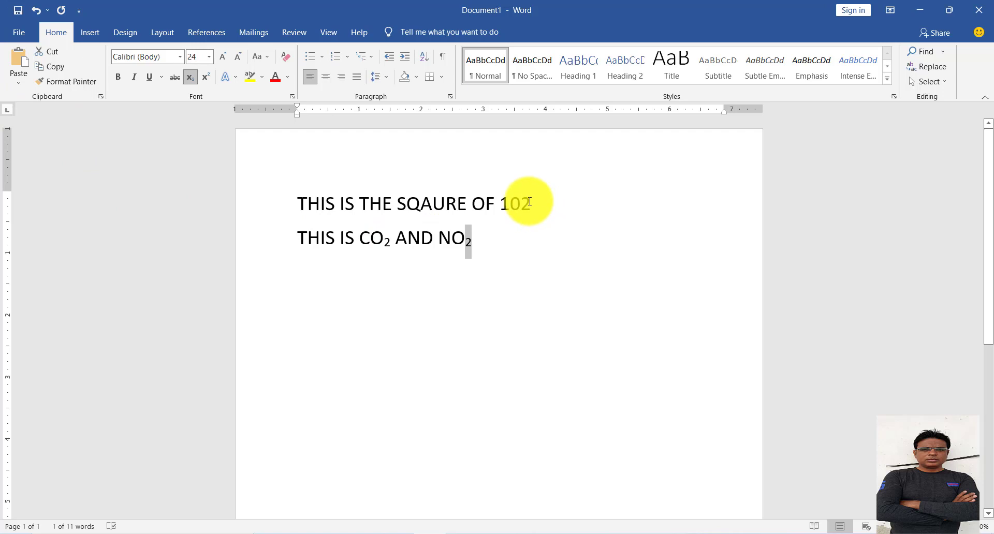
# Format the final 2 of 102 in the first line as superscript and deselect it.
pyautogui.moveTo(530, 201); pyautogui.dragTo(521, 203)
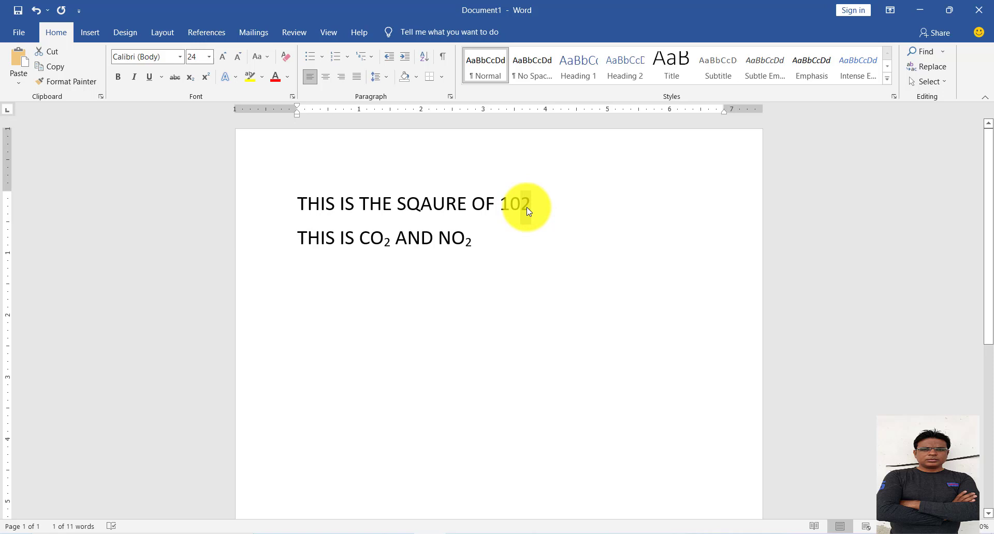
pyautogui.hotkey('ctrl', 'shift', '=')
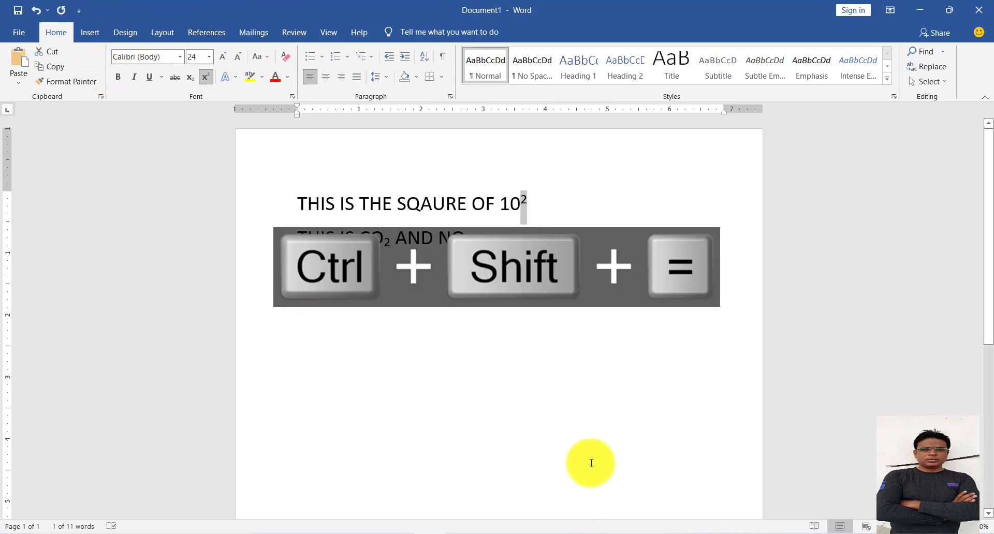
pyautogui.click(561, 399)
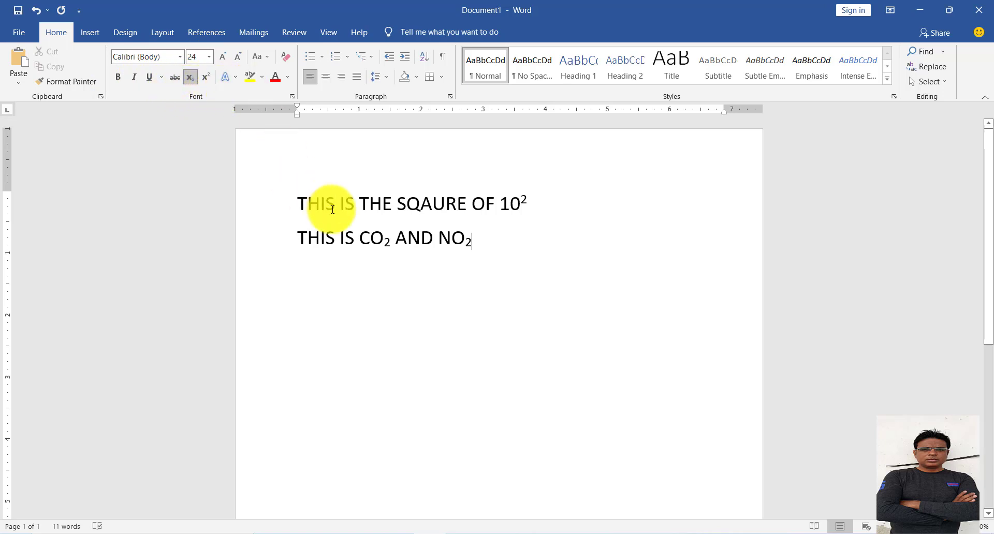
# Delete both lines and generate sample paragraphs in their place with =RAND().
pyautogui.moveTo(496, 242); pyautogui.dragTo(297, 191)
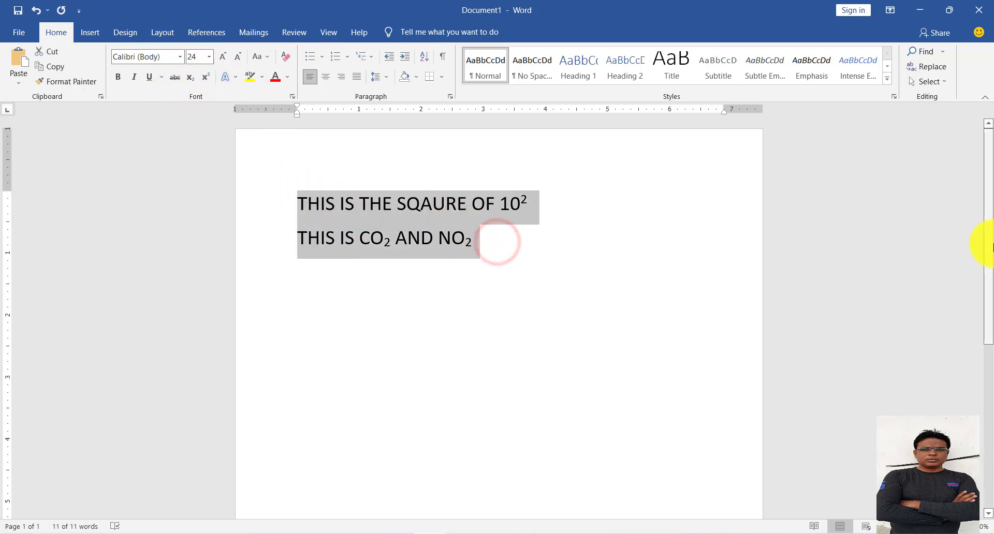
pyautogui.press('Delete')
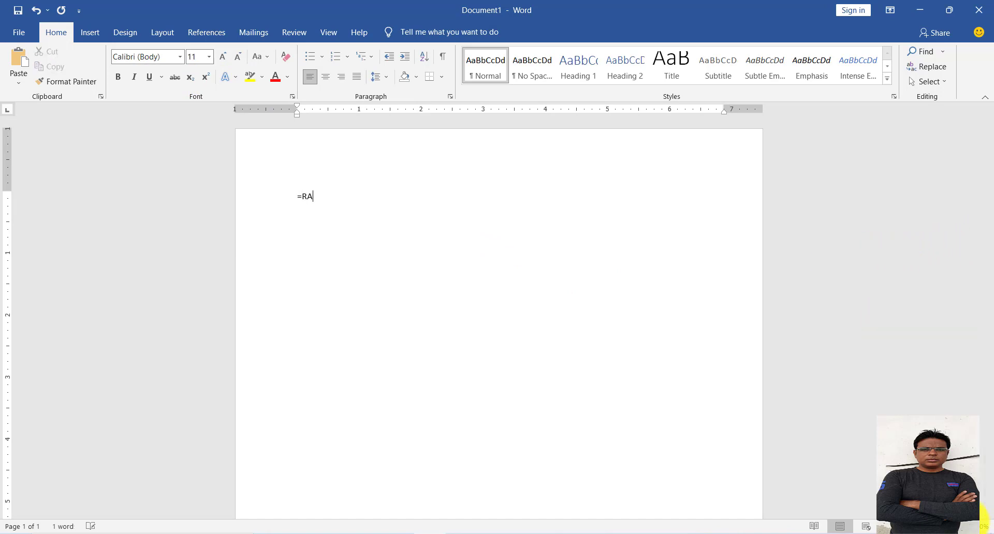
pyautogui.write('=RAND()')
pyautogui.press('Return')
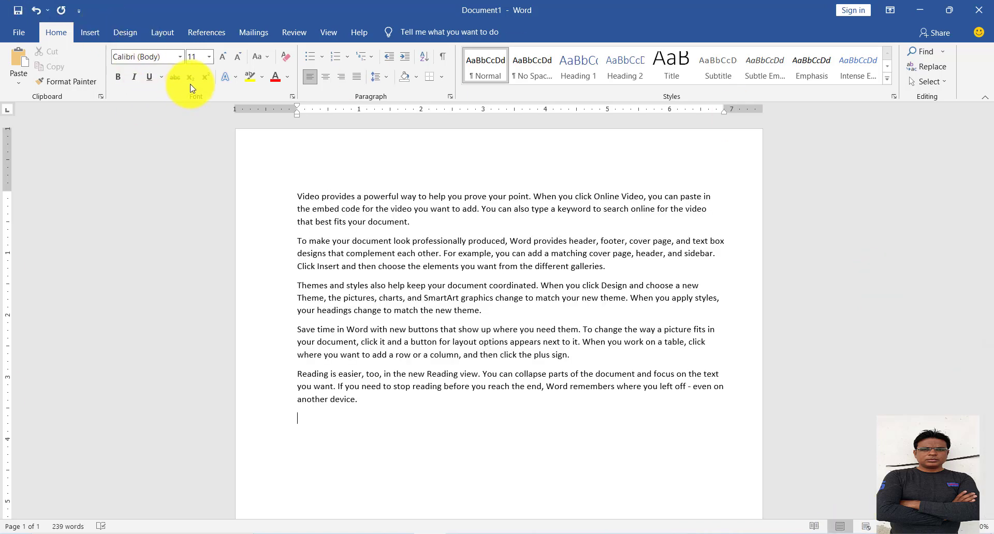
pyautogui.click(234, 82)
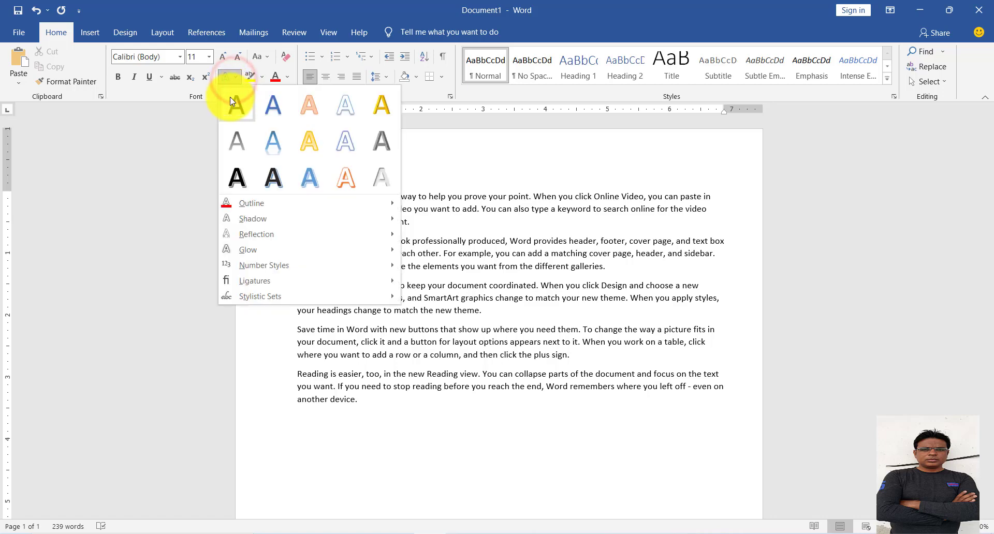
pyautogui.click(460, 153)
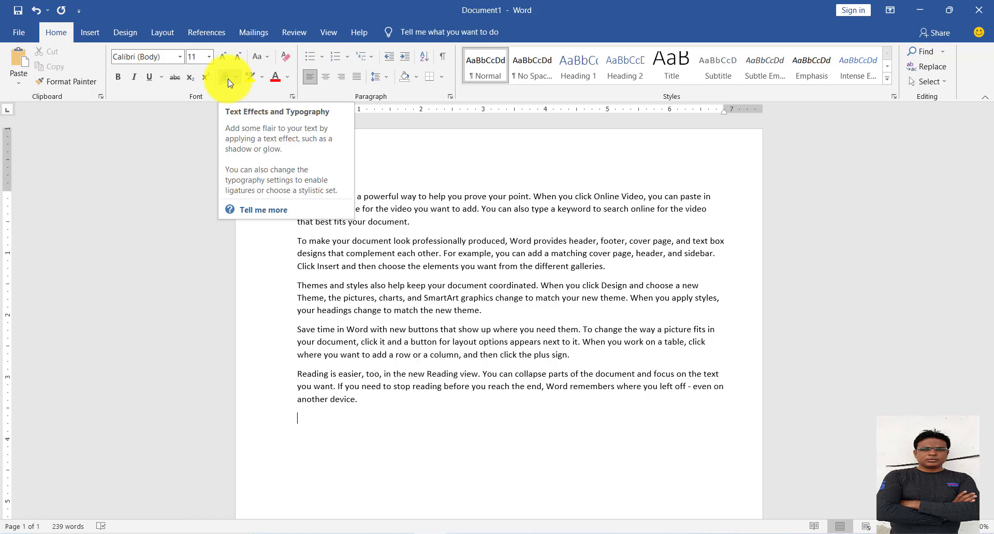
pyautogui.click(584, 189)
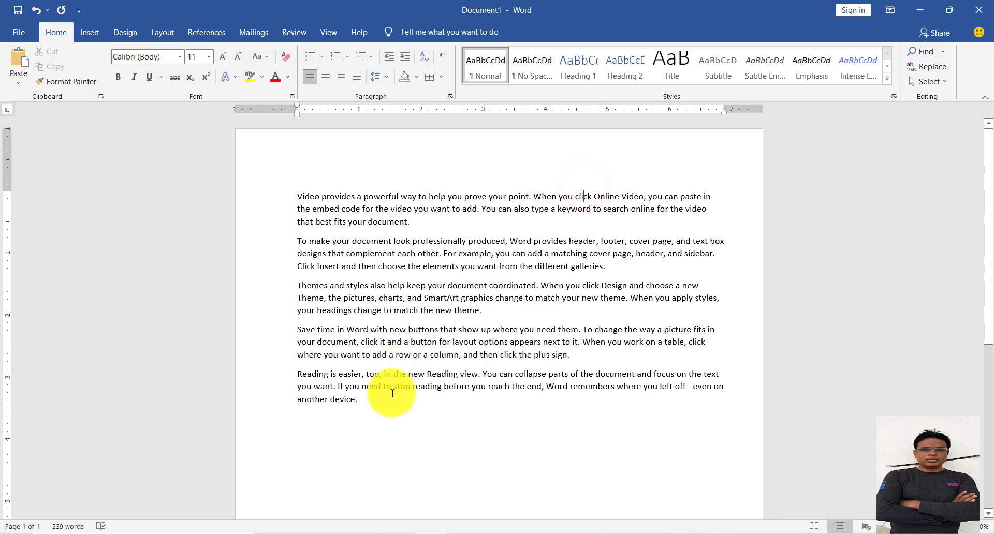
# Apply the orange outlined text effect with white fill to all five sample paragraphs and deselect them.
pyautogui.moveTo(373, 413); pyautogui.dragTo(277, 197)
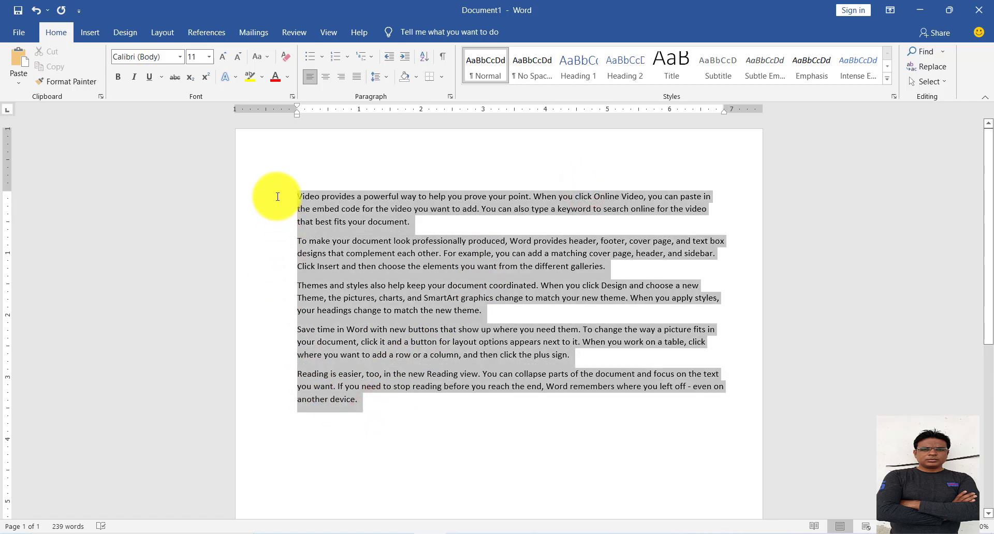
pyautogui.click(235, 77)
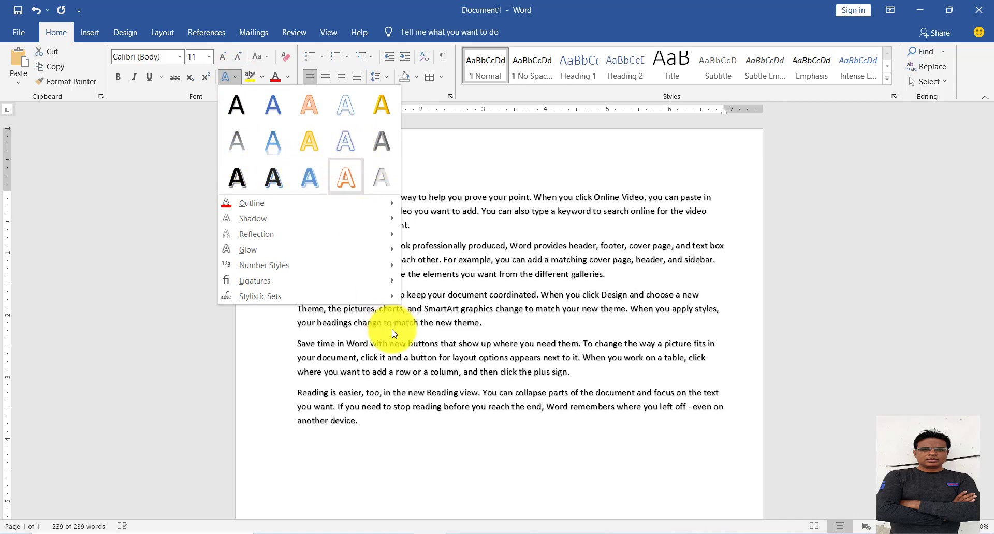
pyautogui.click(347, 188)
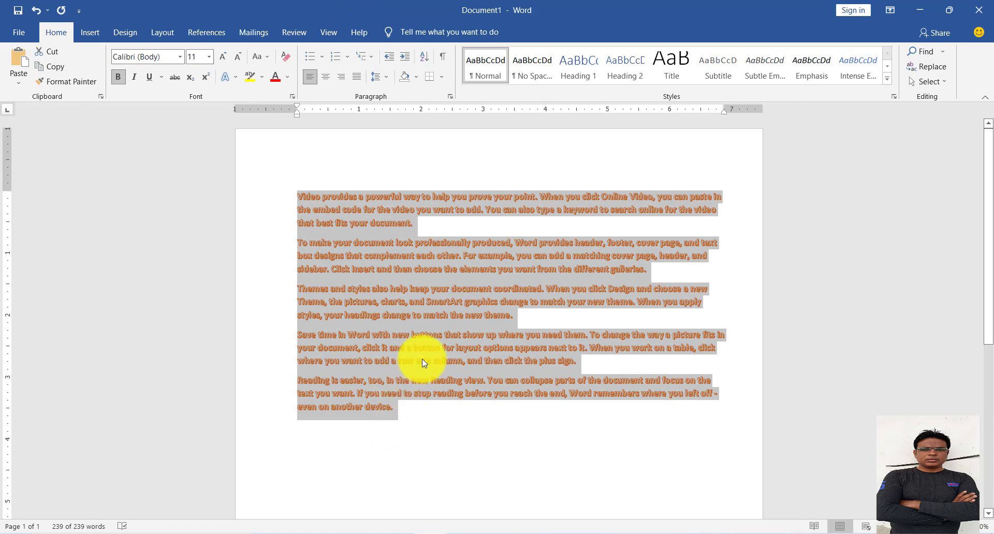
pyautogui.click(422, 362)
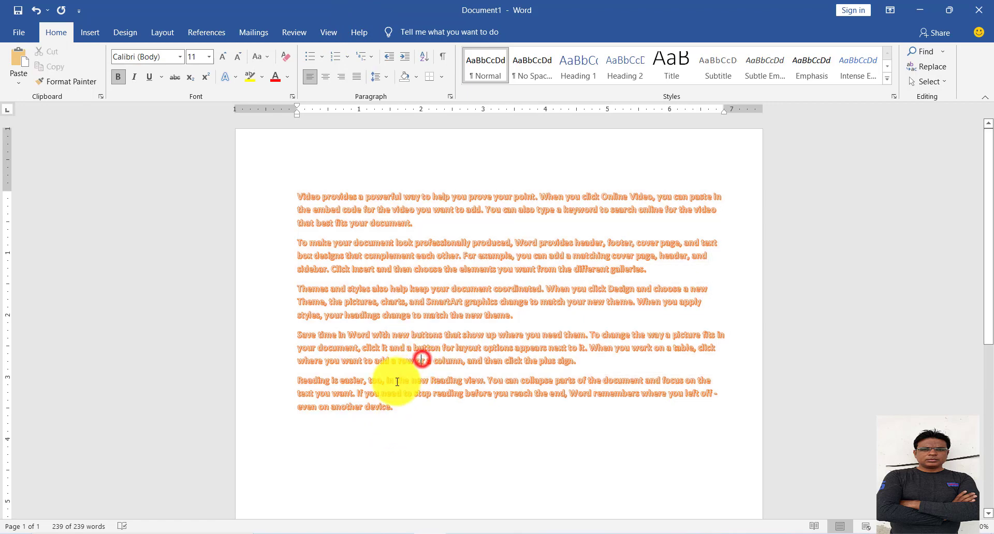
# Change the text effect of all five paragraphs to the light blue outlined style in the gallery's first row.
pyautogui.moveTo(403, 408); pyautogui.dragTo(259, 188)
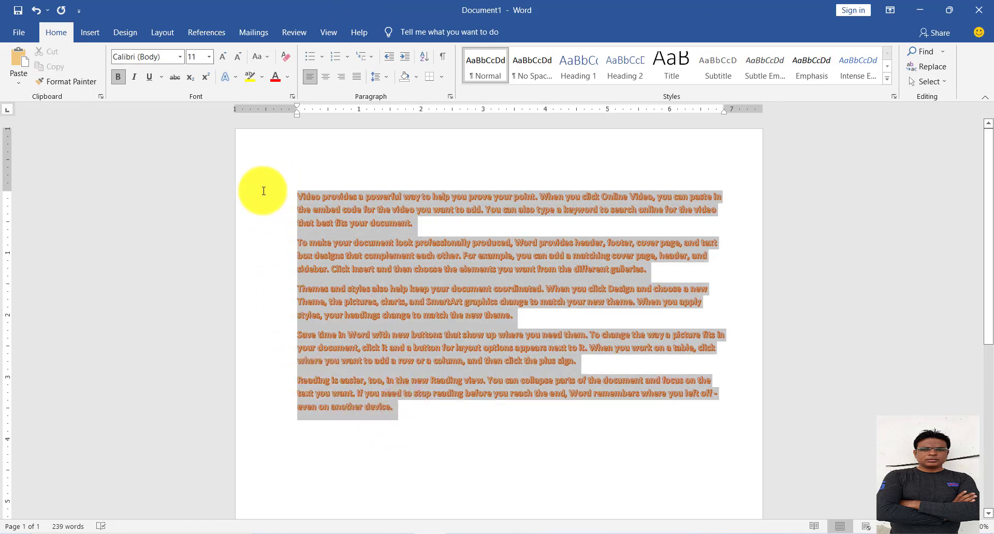
pyautogui.click(236, 77)
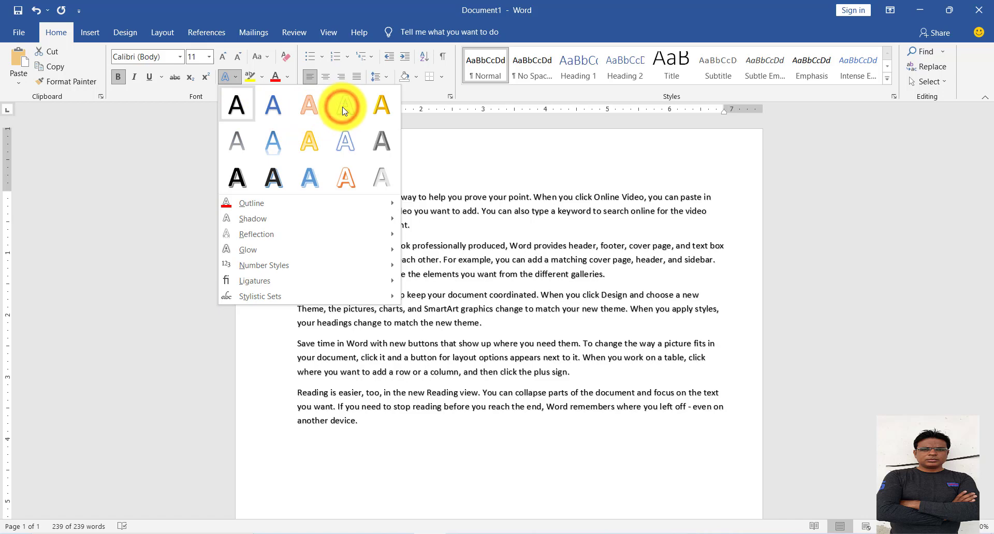
pyautogui.click(343, 106)
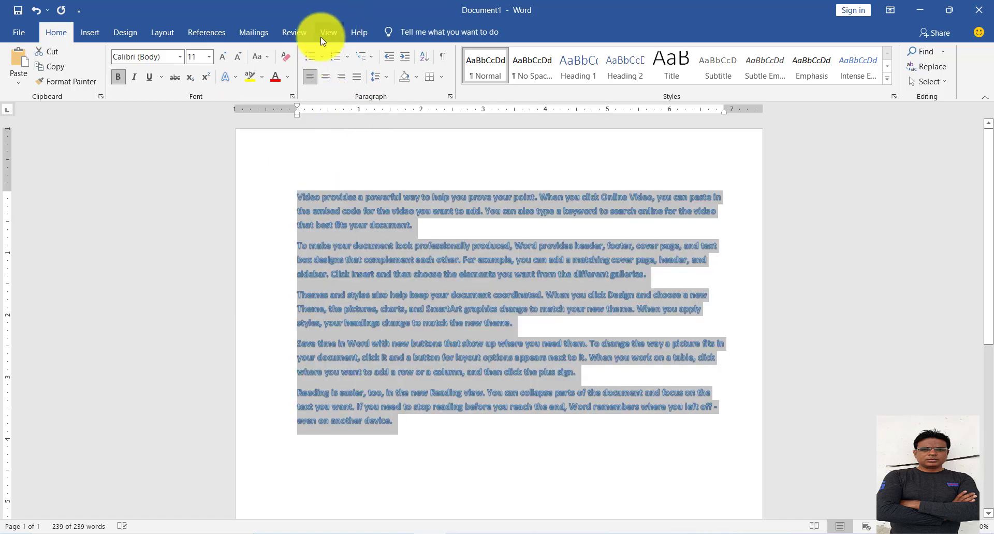
pyautogui.click(238, 77)
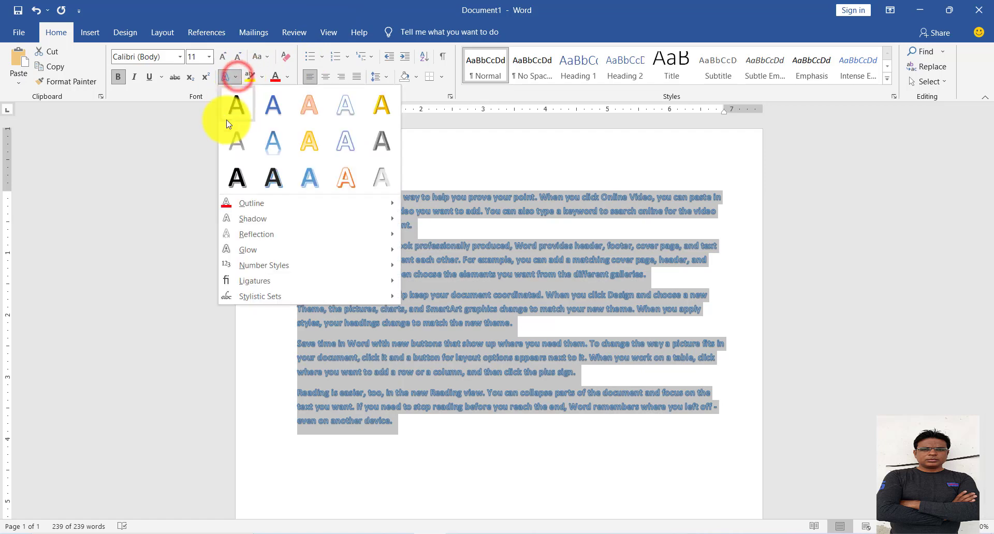
pyautogui.click(426, 14)
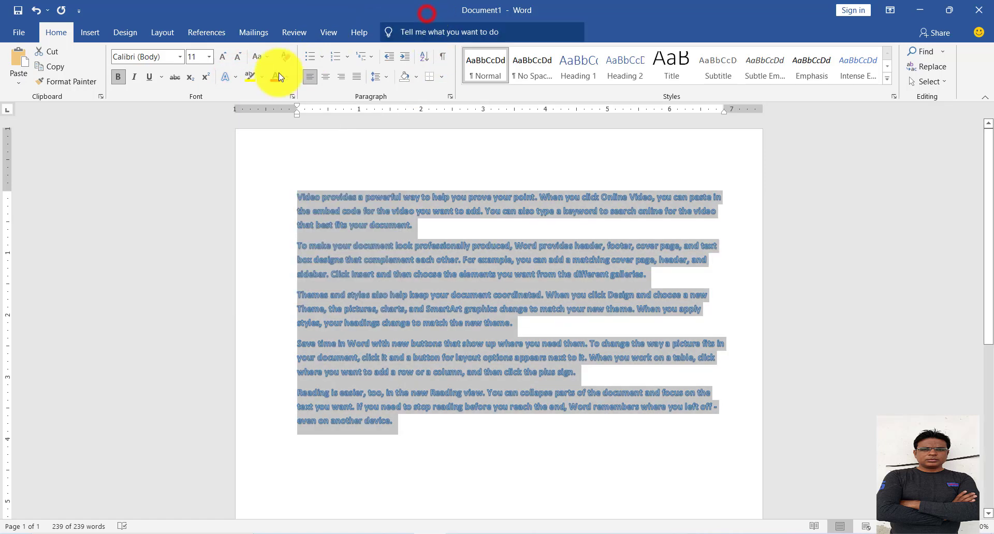
# Change the text outline color of all five sample paragraphs to the standard red.
pyautogui.click(232, 79)
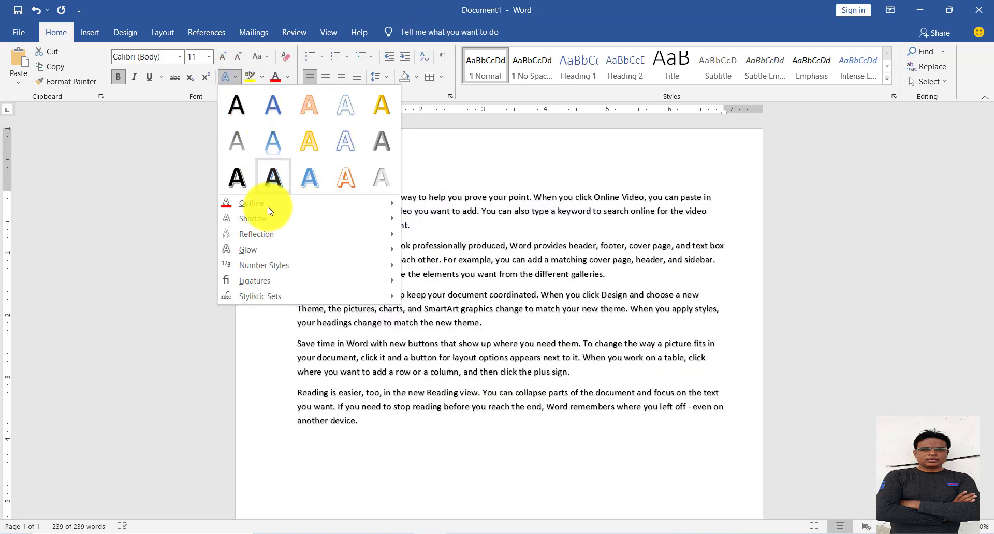
pyautogui.click(374, 205)
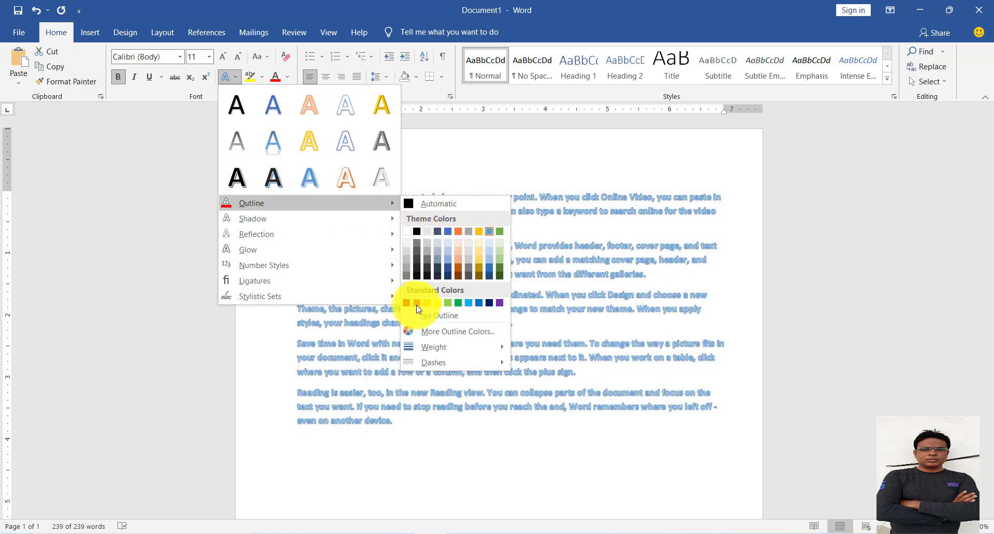
pyautogui.click(417, 304)
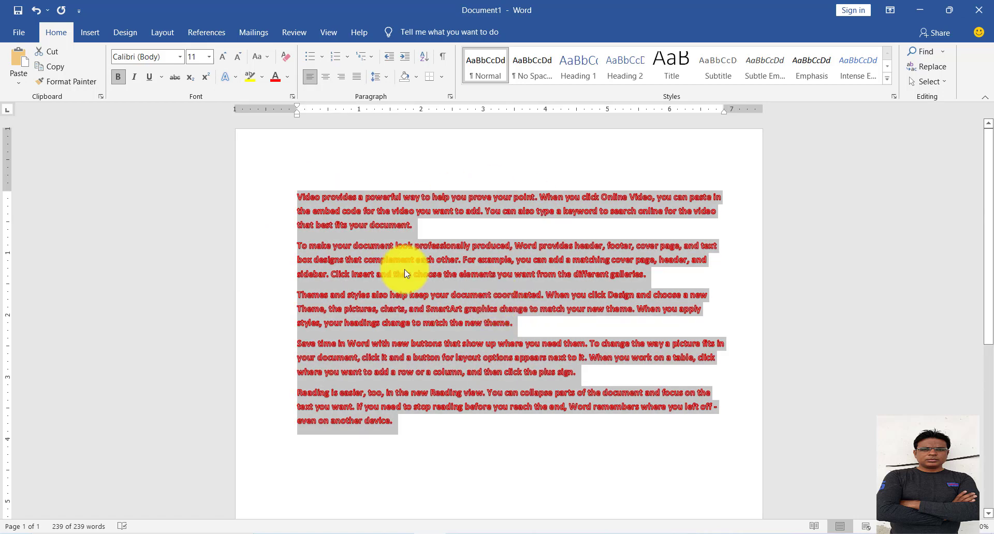
pyautogui.click(228, 76)
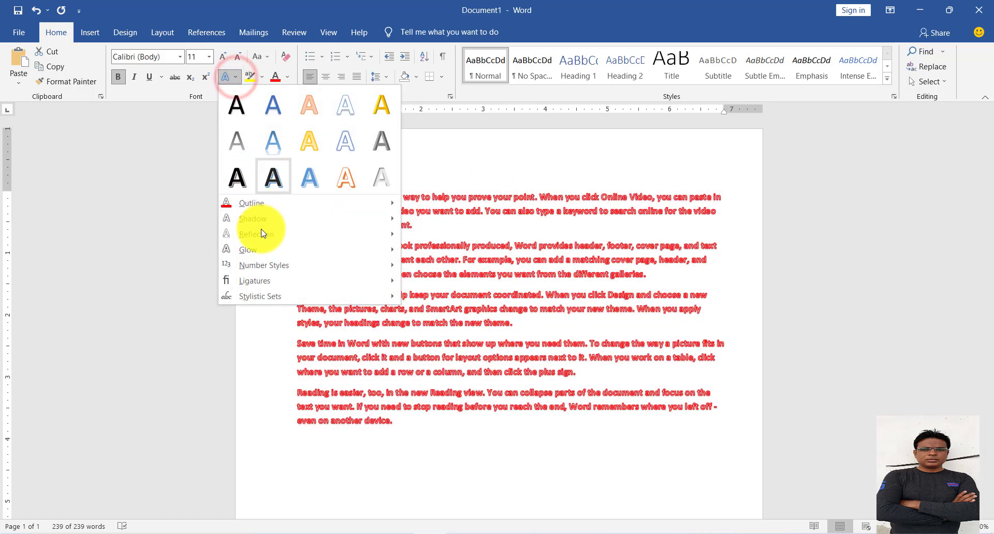
pyautogui.click(262, 219)
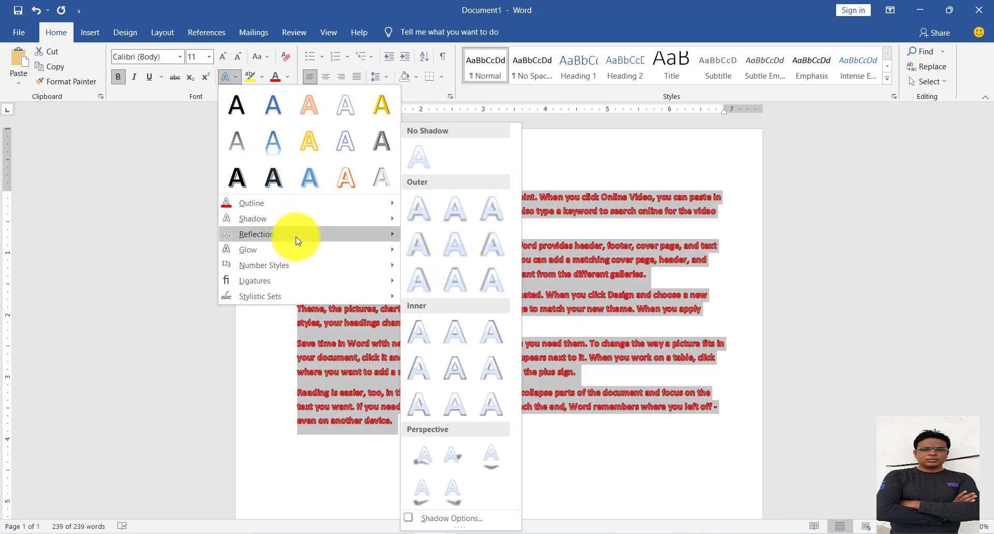
pyautogui.click(297, 236)
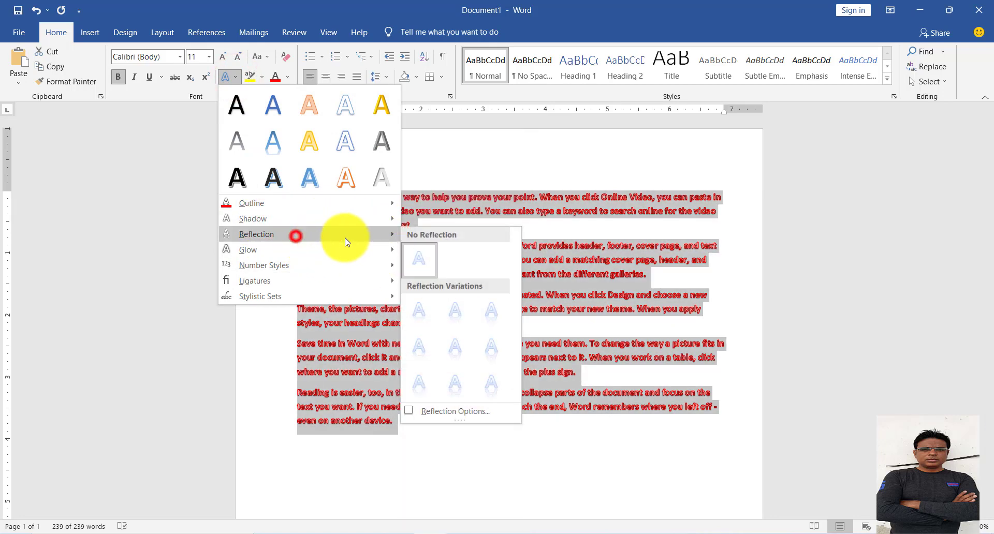
pyautogui.click(315, 251)
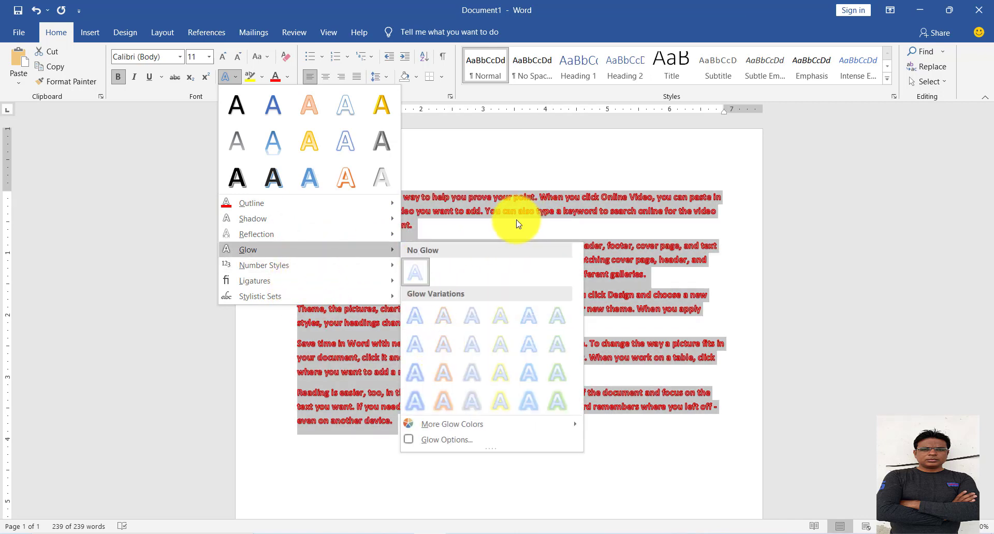
pyautogui.click(492, 11)
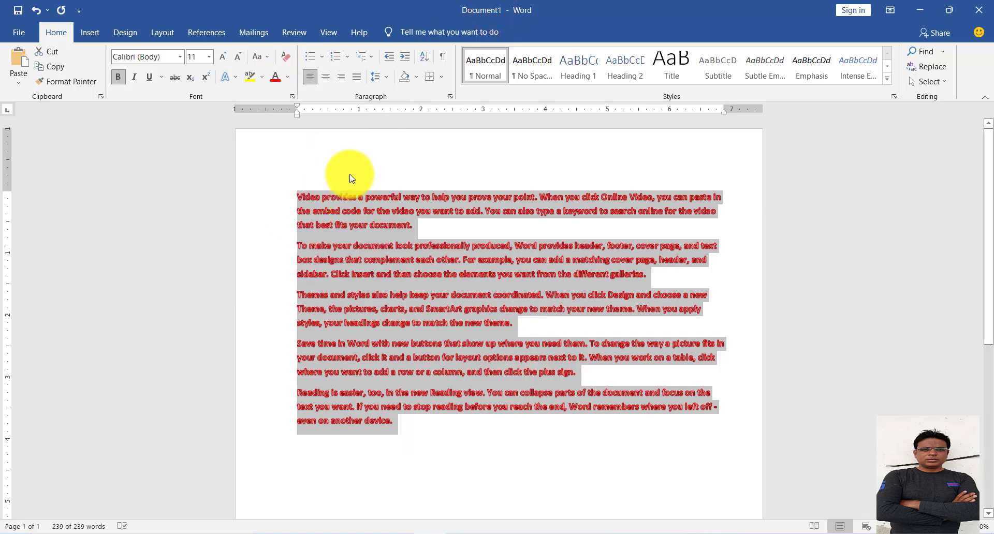
# Undo the text effects, the generated paragraphs and the superscript on the 2 of 102, restoring the two original lines.
pyautogui.hotkey('ctrl', 'z')
pyautogui.hotkey('ctrl', 'z')
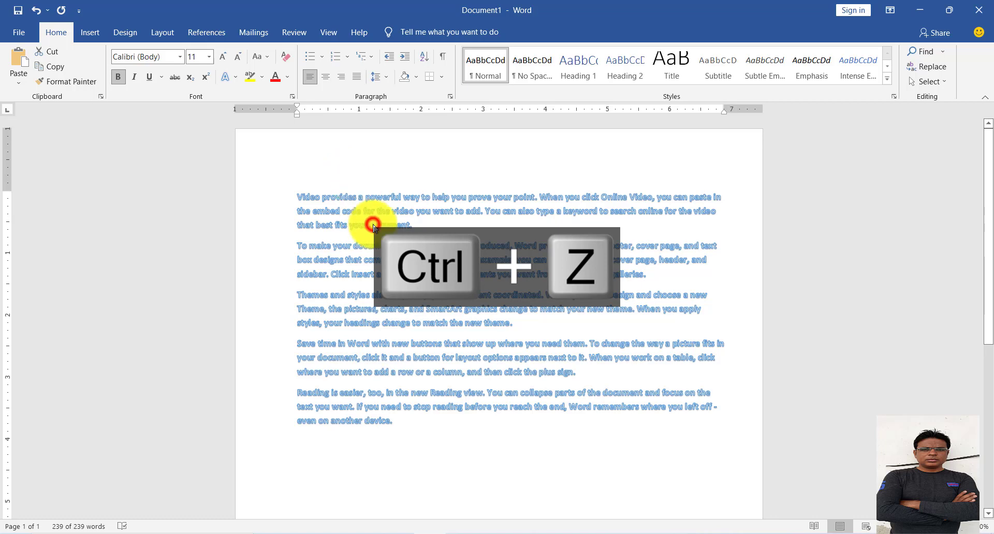
pyautogui.click(36, 12)
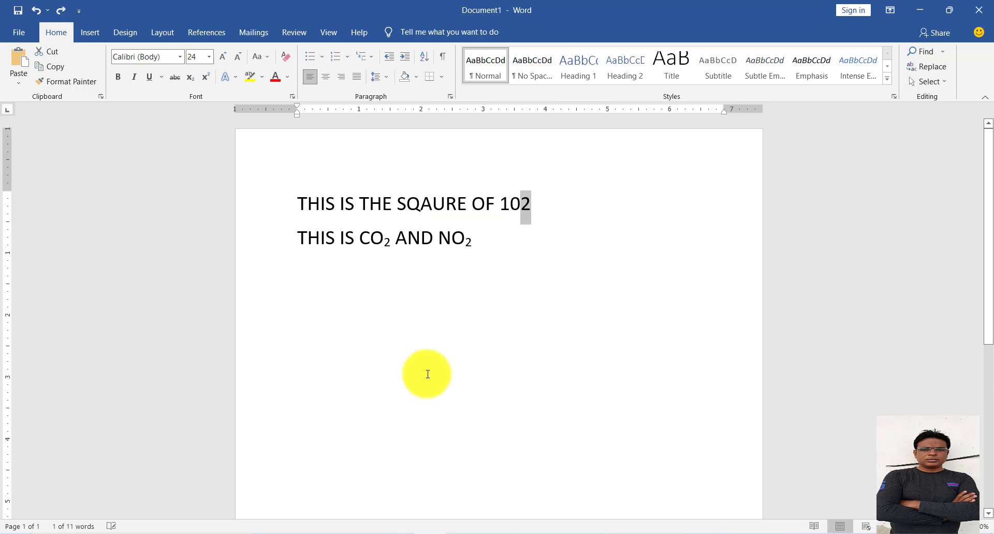
# Delete the two lines and generate fresh, unformatted sample paragraphs with =RAND().
pyautogui.hotkey('ctrl', 'a')
pyautogui.press('Delete')
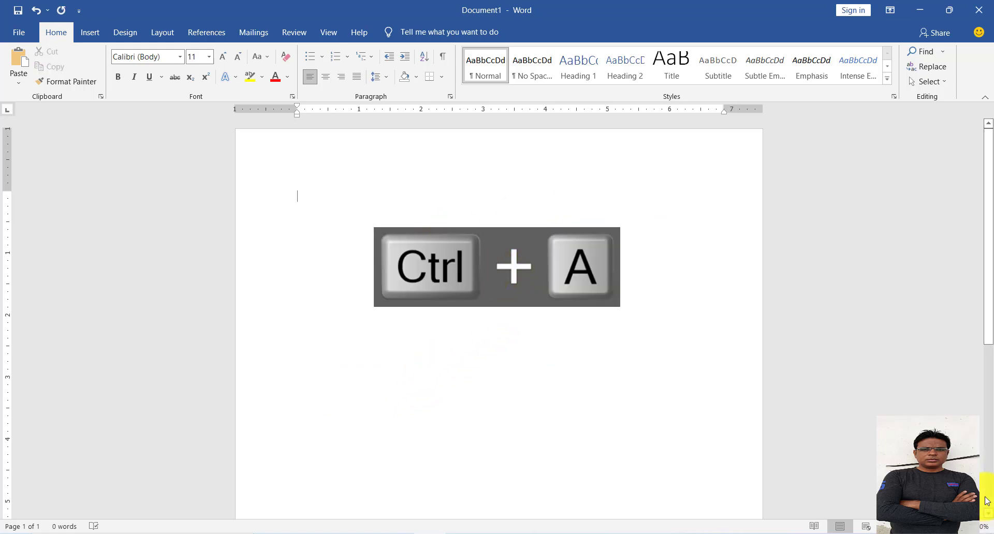
pyautogui.write('=RAND()')
pyautogui.press('Return')
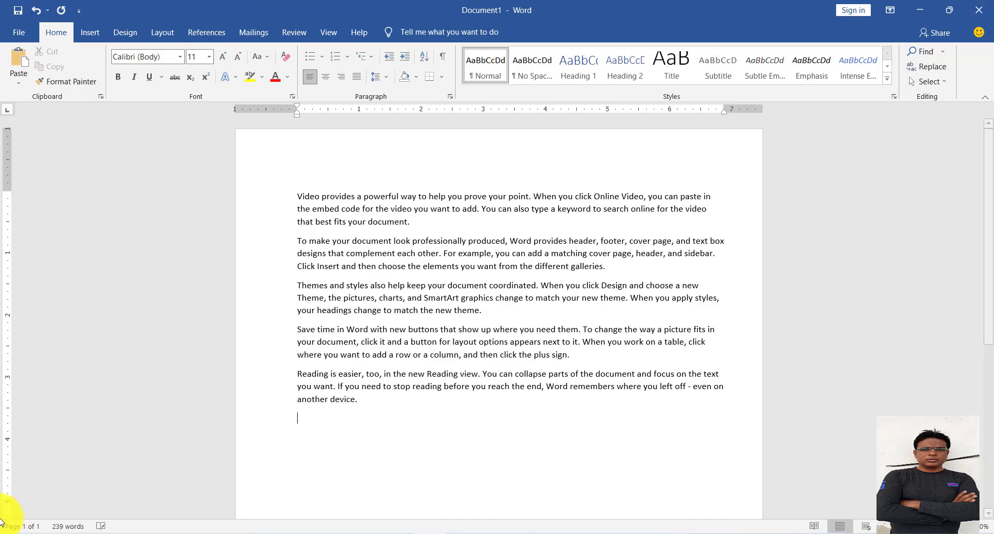
# Change the font color of all five sample paragraphs to the standard red.
pyautogui.moveTo(356, 404); pyautogui.dragTo(293, 194)
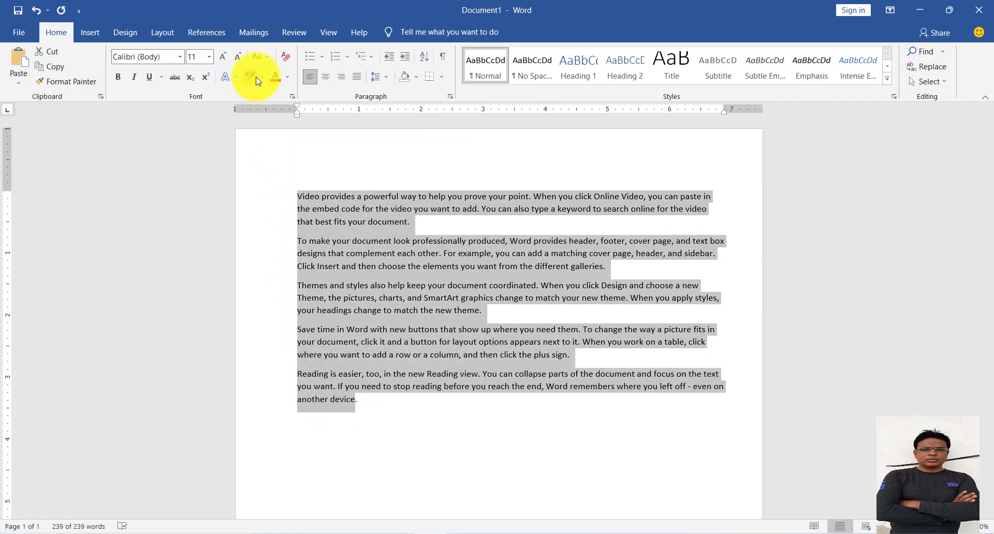
pyautogui.click(287, 76)
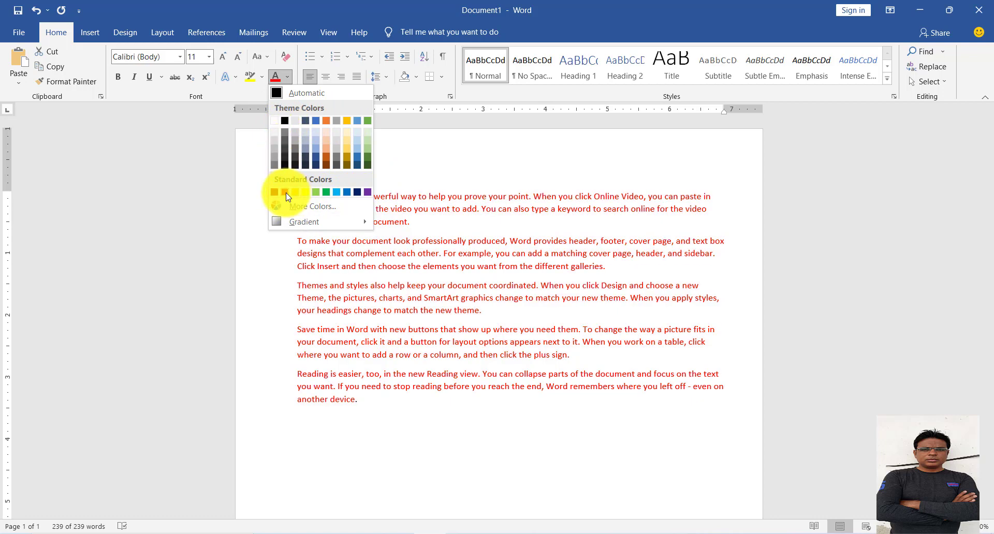
pyautogui.click(284, 192)
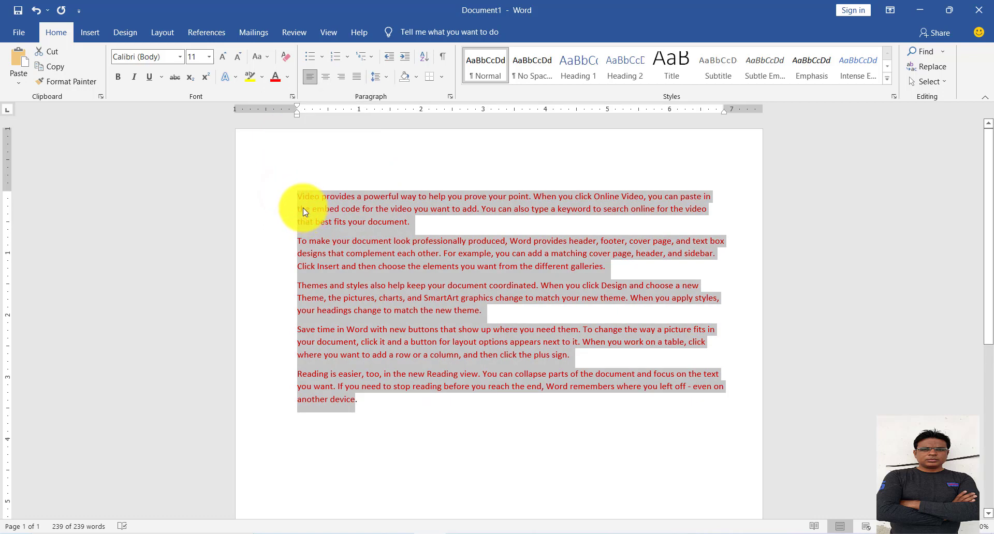
# Highlight all five red paragraphs in yellow and deselect them.
pyautogui.click(262, 77)
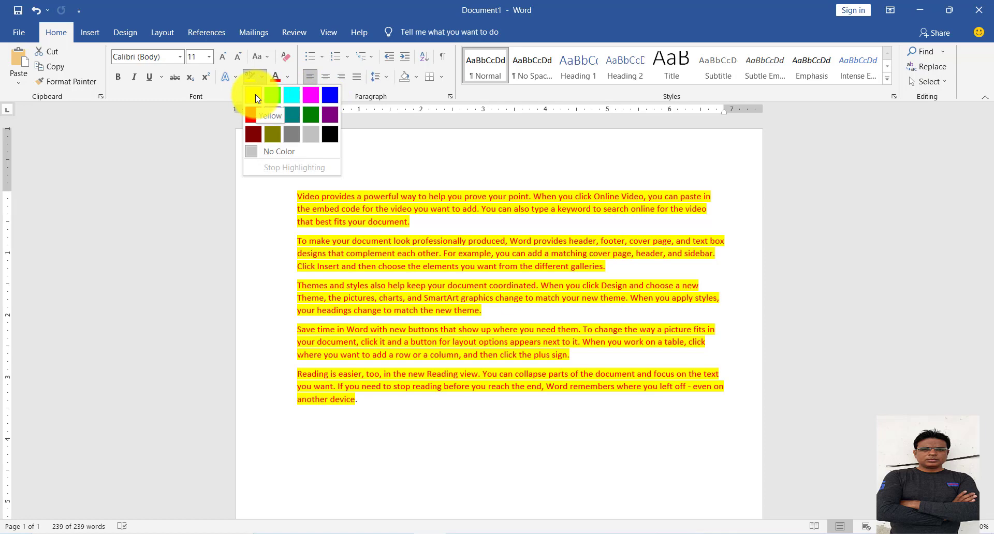
pyautogui.click(253, 95)
pyautogui.click(404, 252)
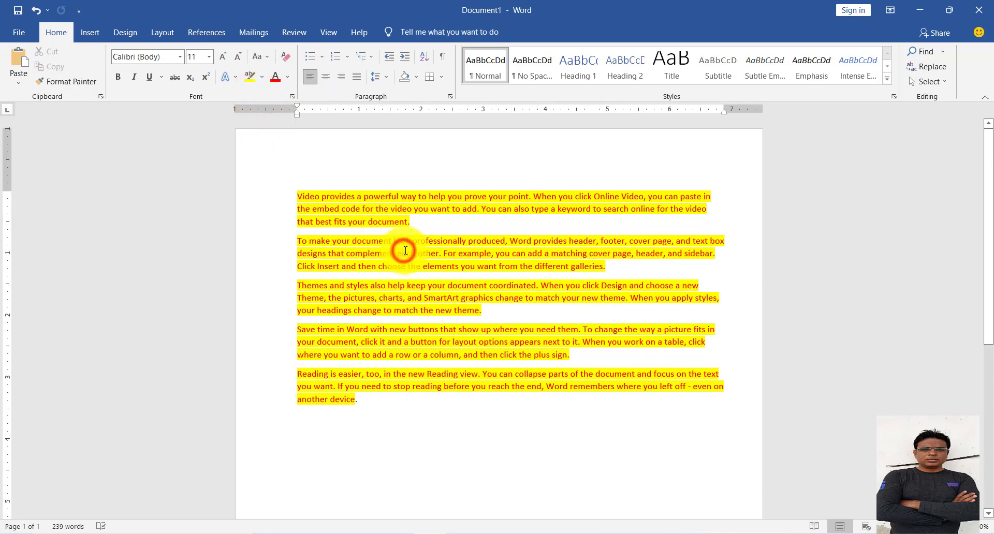
pyautogui.click(262, 77)
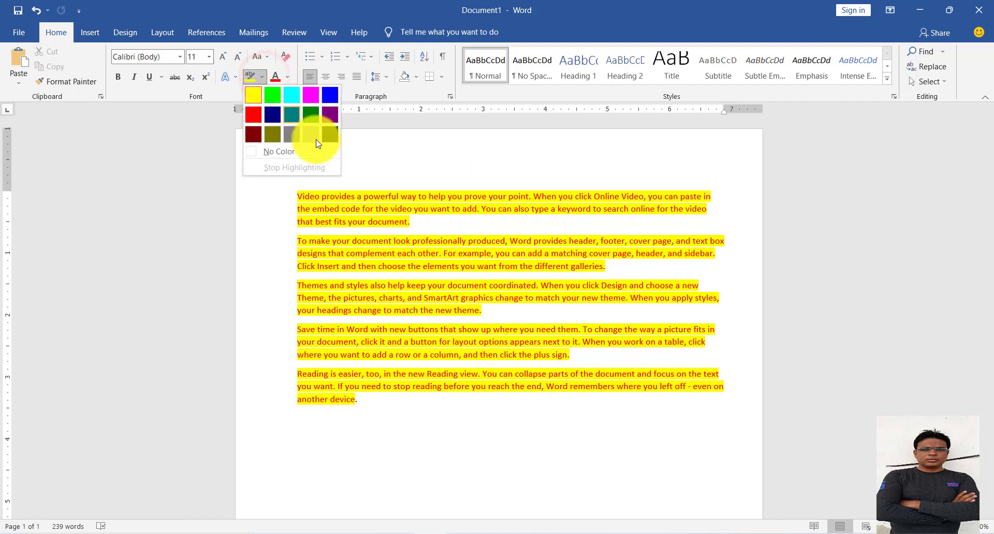
pyautogui.click(401, 227)
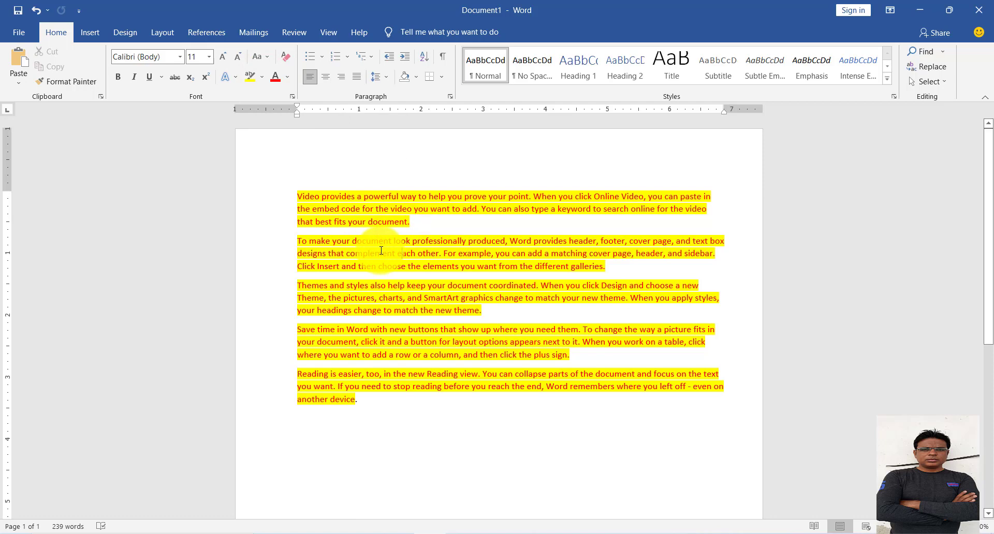